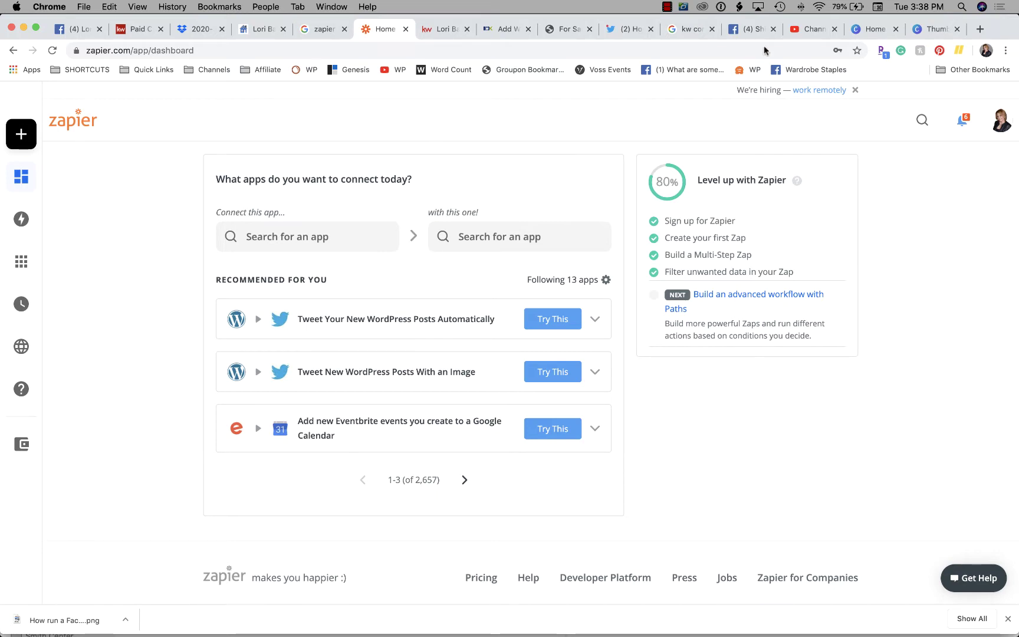
Leave YouTube Studio for the Zapier dashboard and start a new Zap from the sidebar
click(813, 29)
click(377, 33)
mouse_move(26, 174)
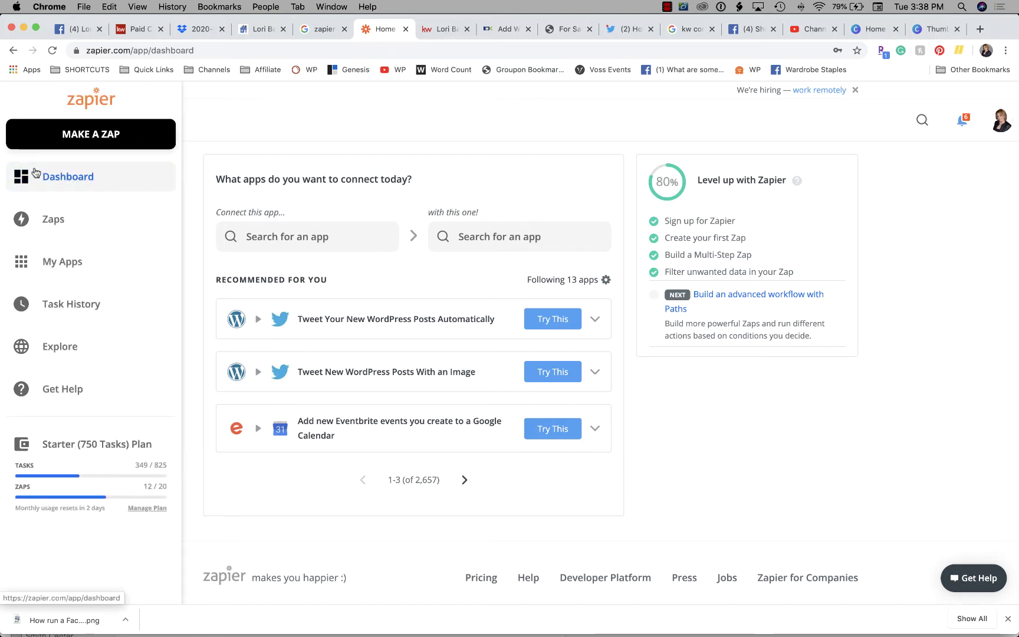
click(98, 137)
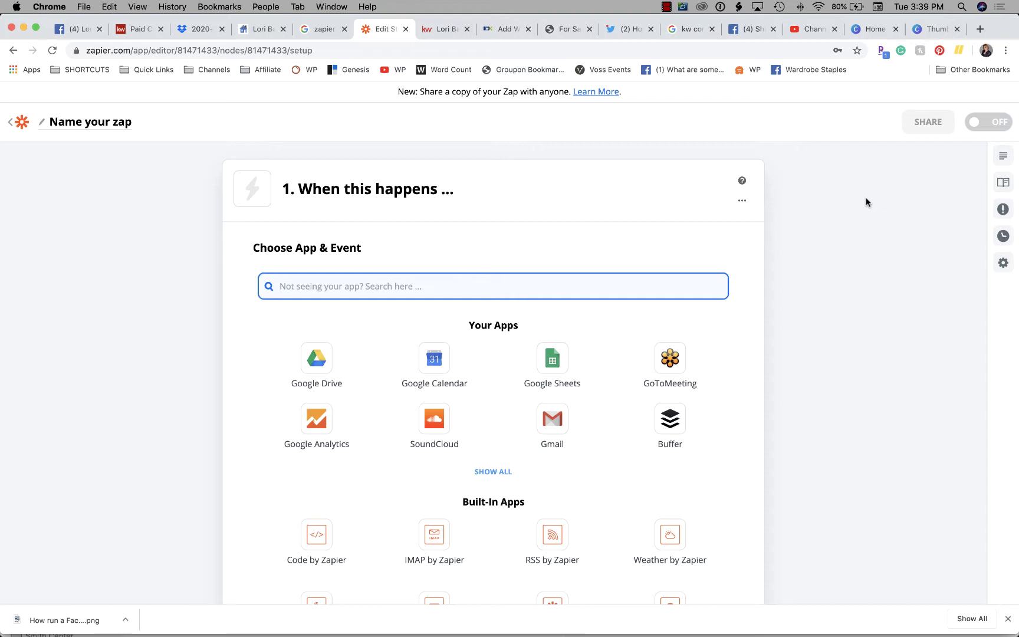
click(94, 23)
scroll(401, 236, up, 10)
click(273, 100)
text(365)
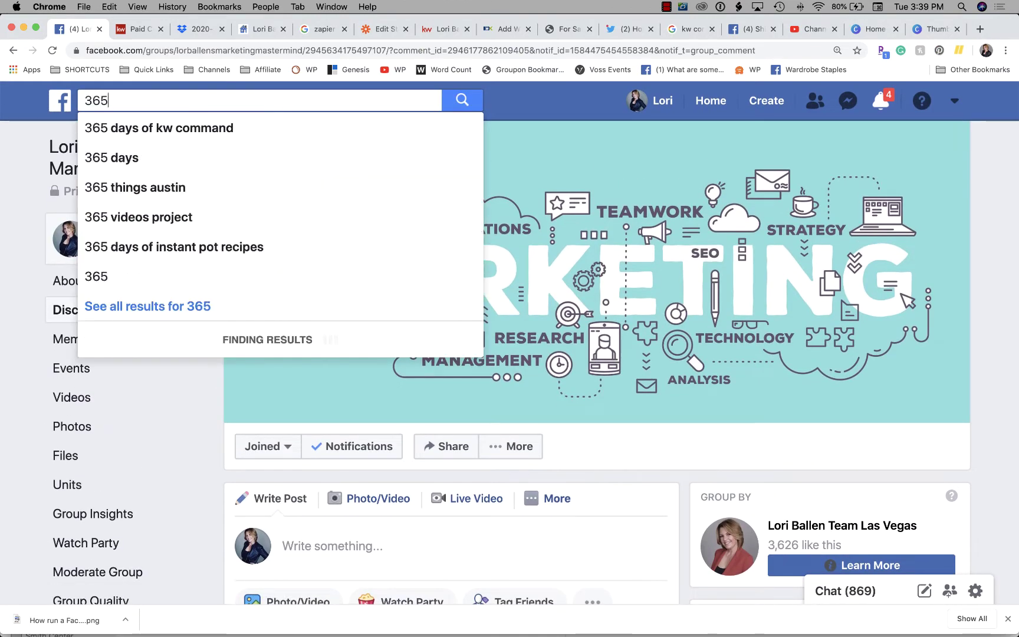
click(188, 126)
click(368, 192)
scroll(369, 373, down, 8)
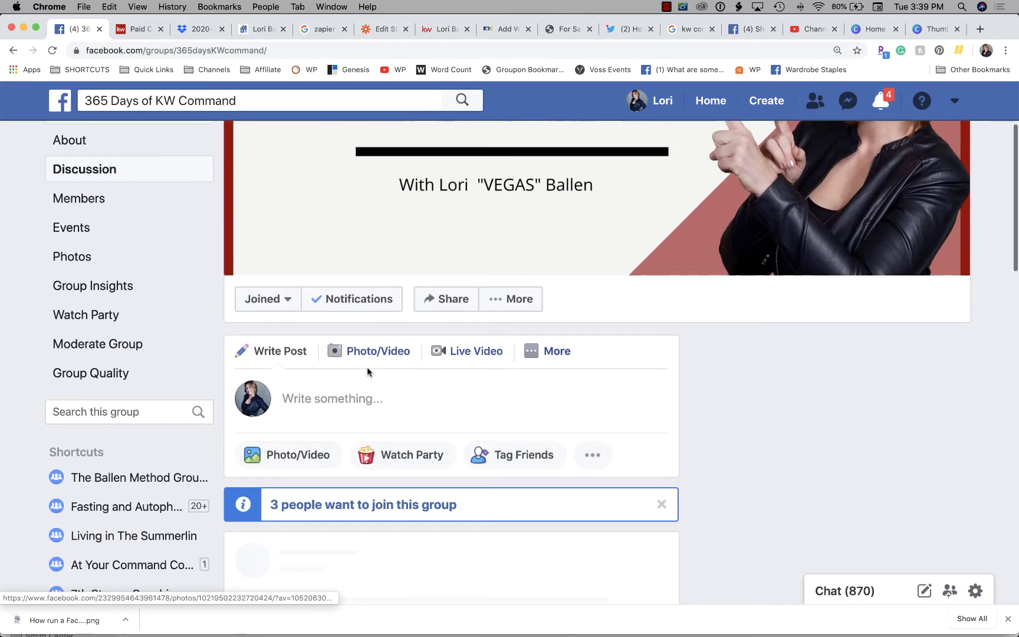
scroll(369, 373, down, 3)
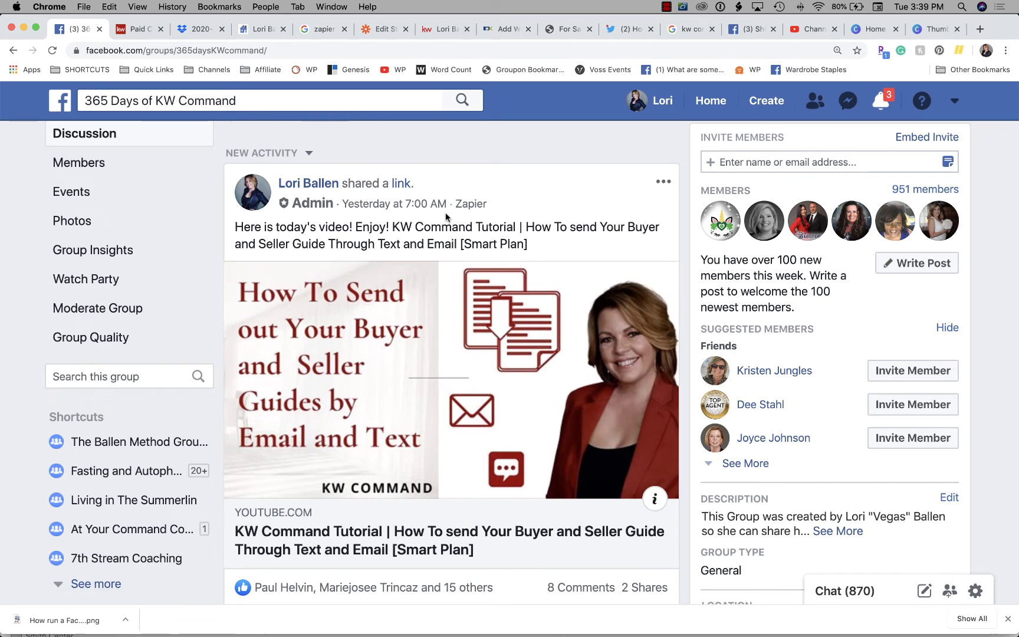
scroll(547, 214, down, 1)
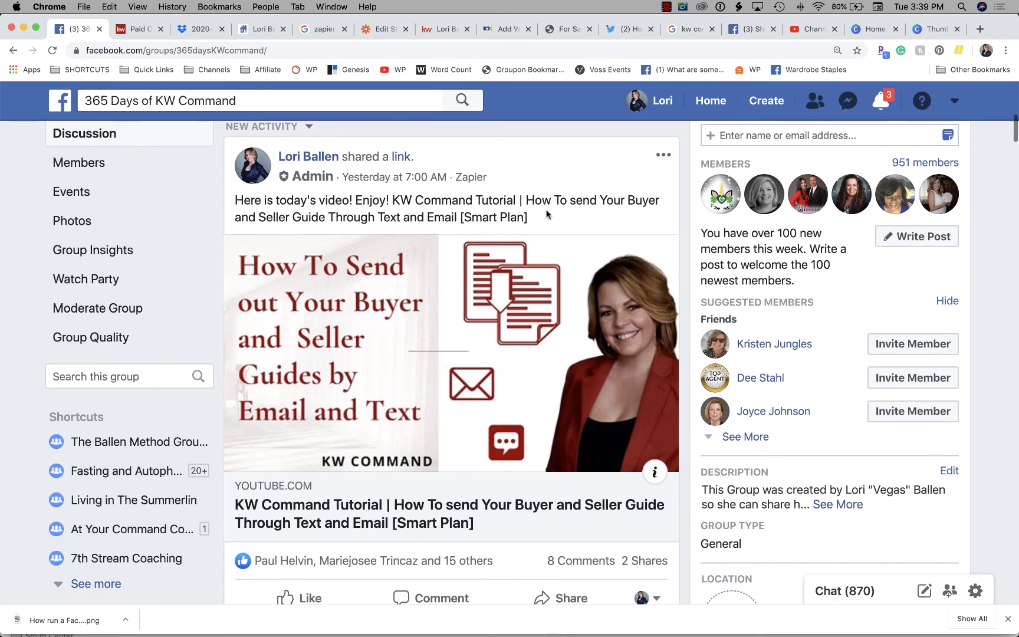
drag(244, 200, 569, 216)
click(431, 203)
scroll(569, 216, down, 2)
scroll(427, 262, up, 5)
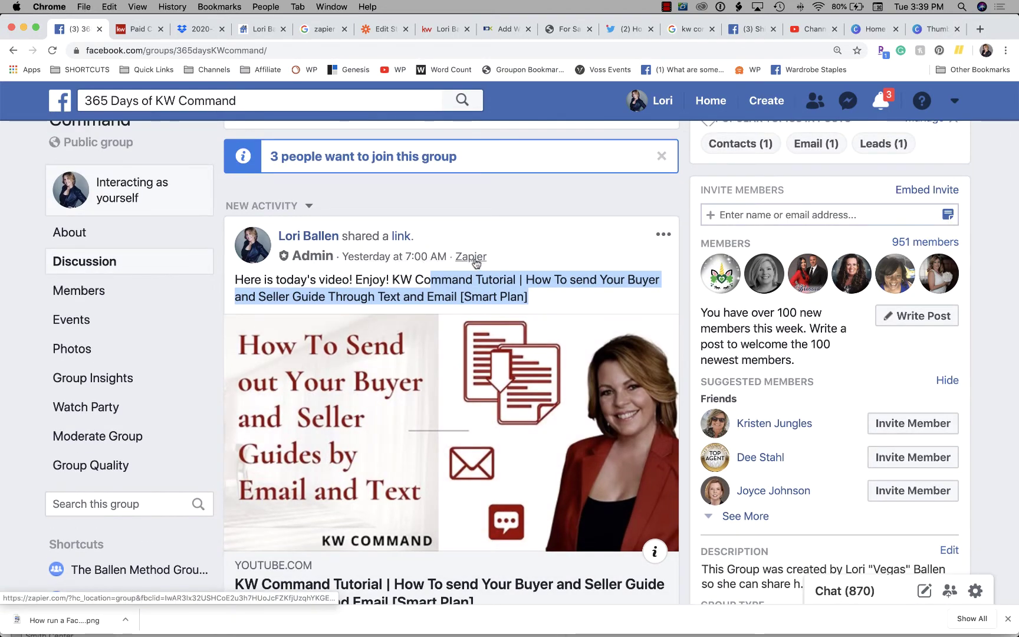
scroll(478, 260, down, 15)
scroll(475, 263, down, 9)
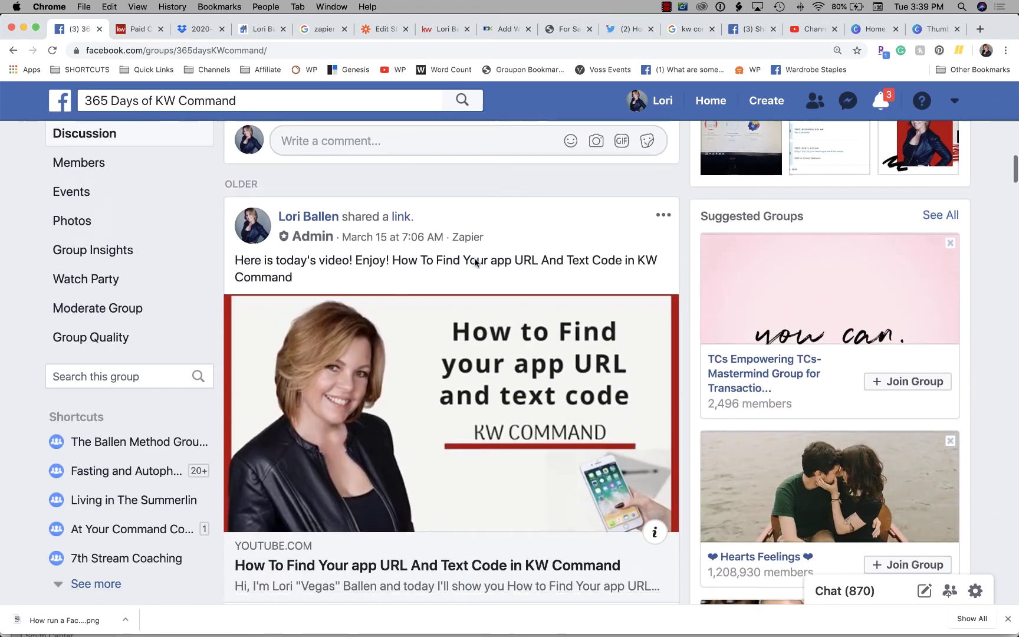
scroll(474, 203, down, 20)
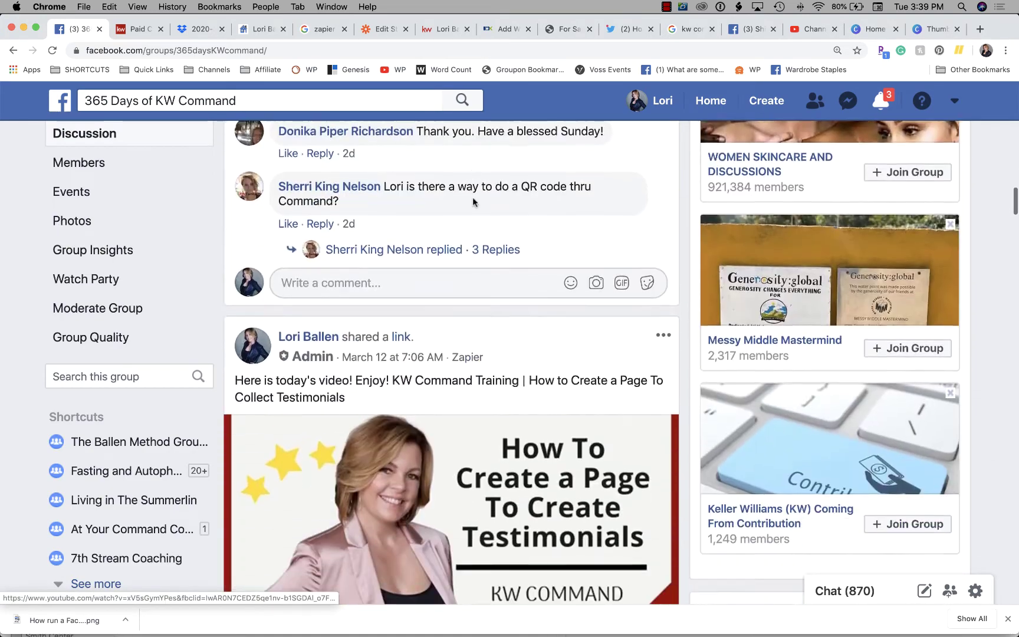
scroll(484, 216, down, 20)
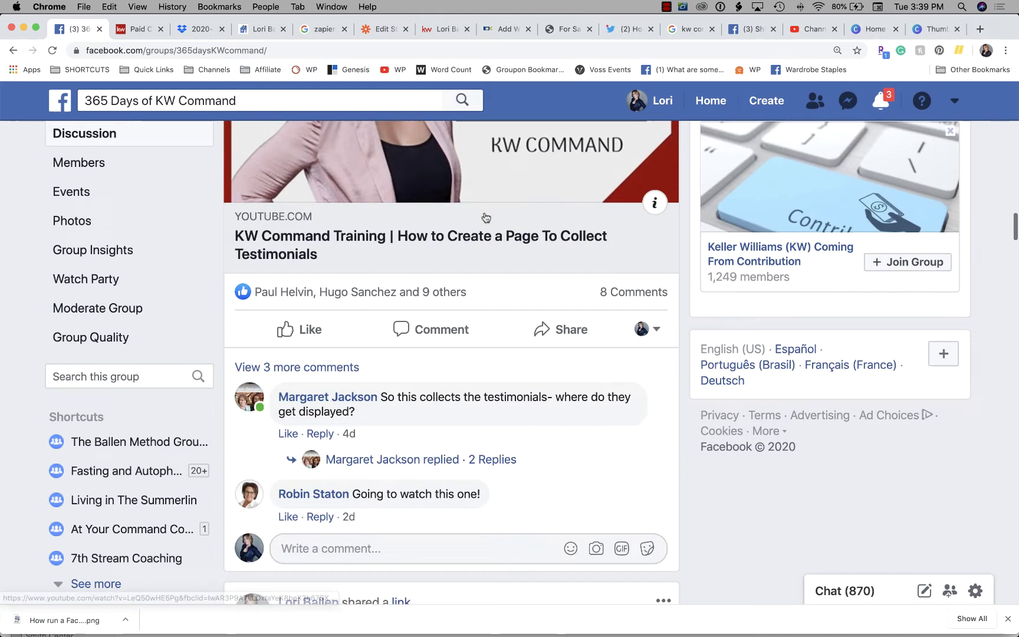
scroll(485, 216, down, 19)
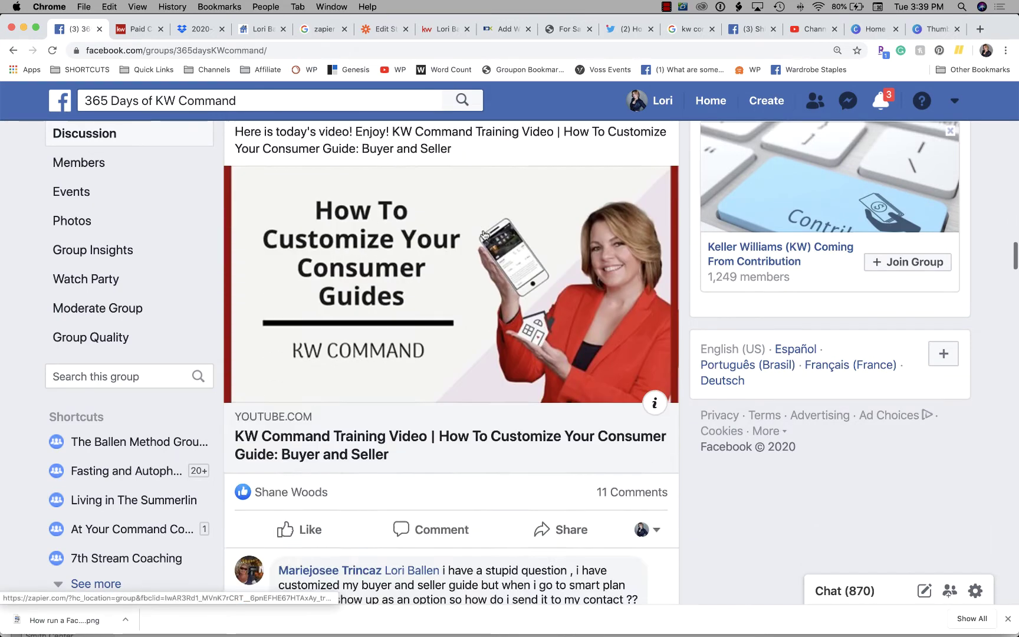
scroll(485, 236, down, 6)
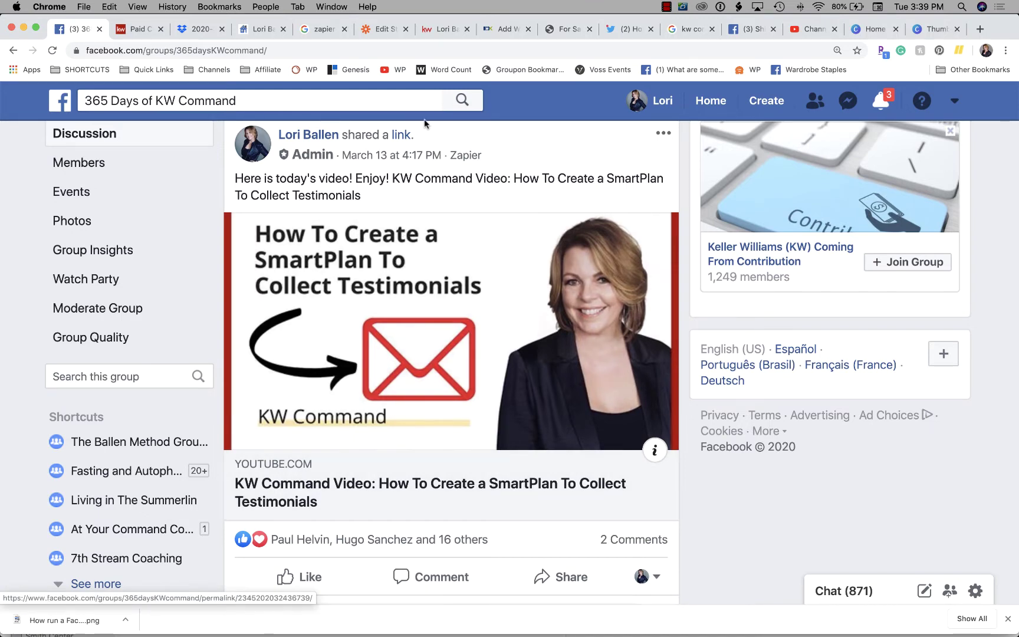
click(385, 29)
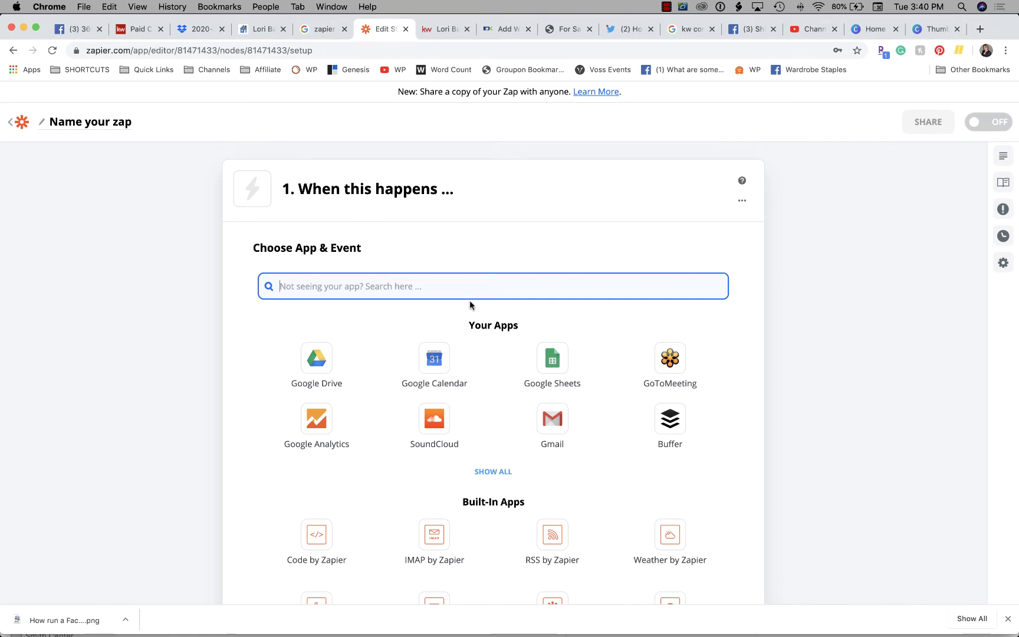
Search 'faceb', pick Facebook Lead Ads with the New Lead event, and continue
scroll(470, 302, down, 2)
scroll(471, 305, up, 1)
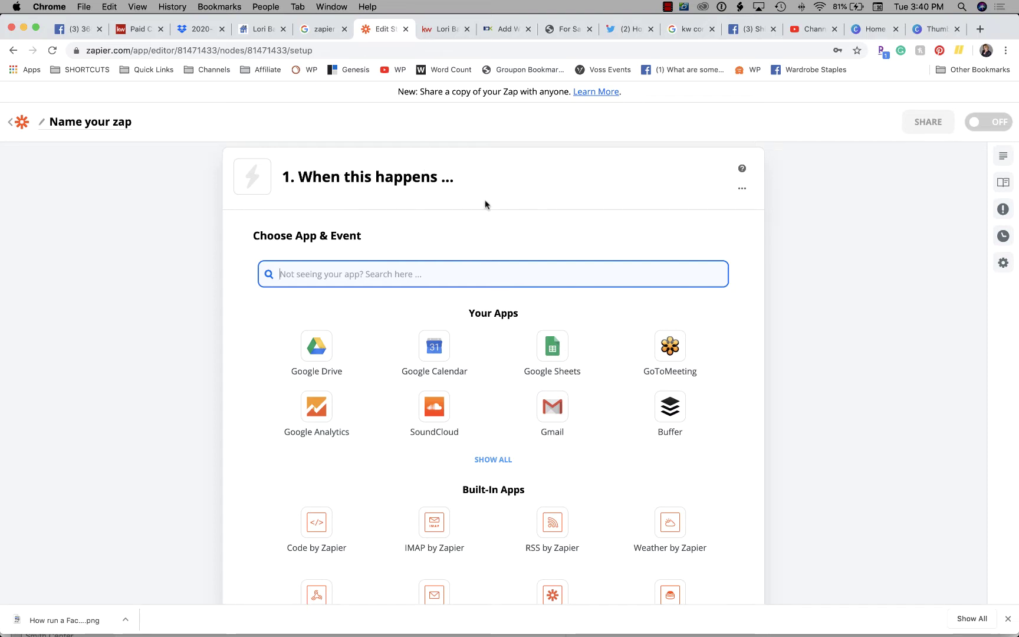
text(f)
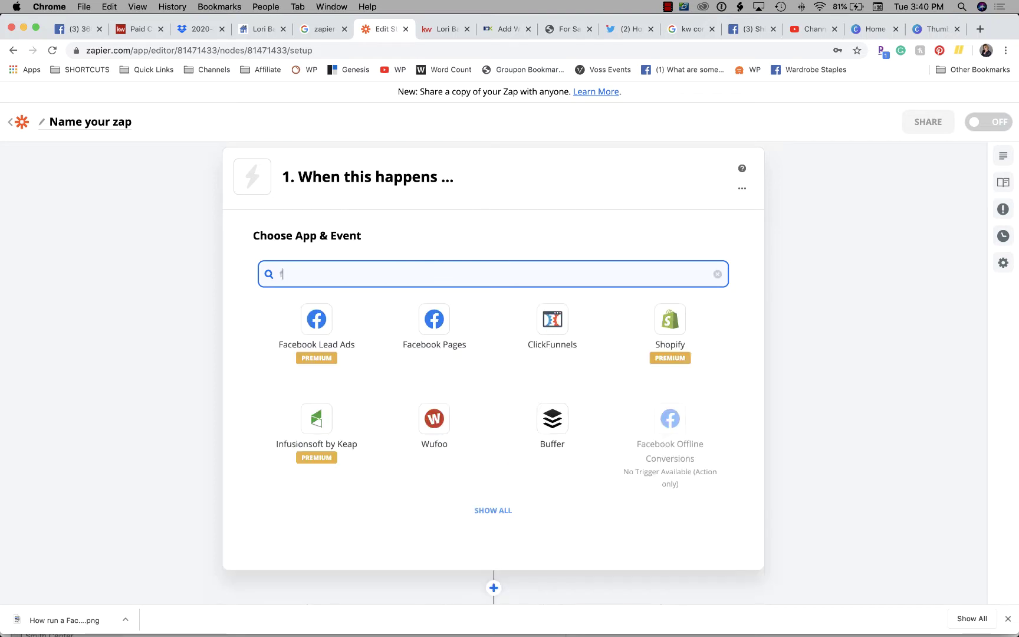
text(aceb)
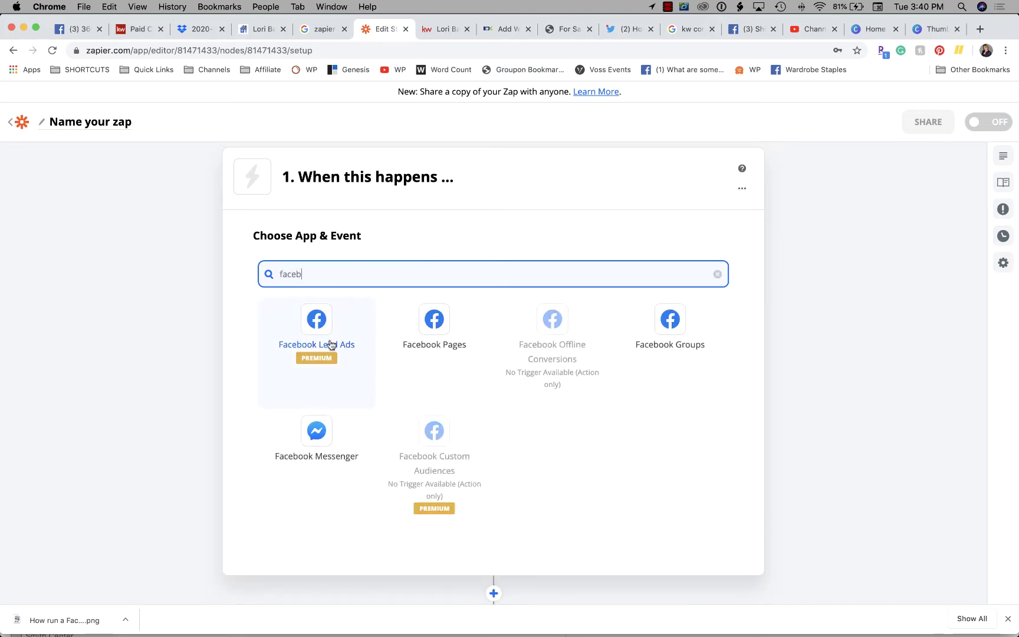
click(323, 350)
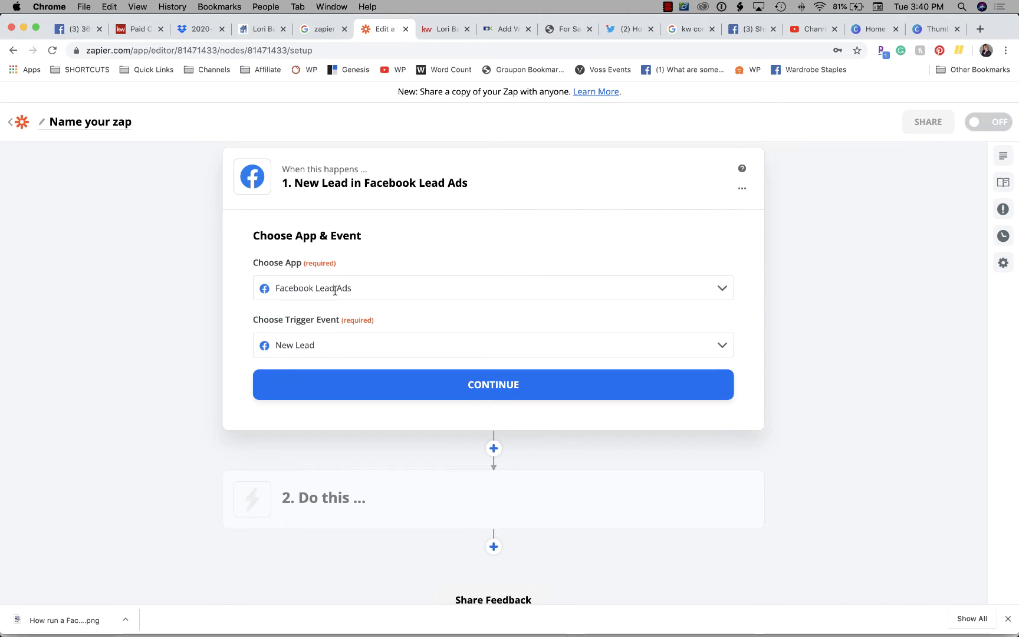
click(484, 382)
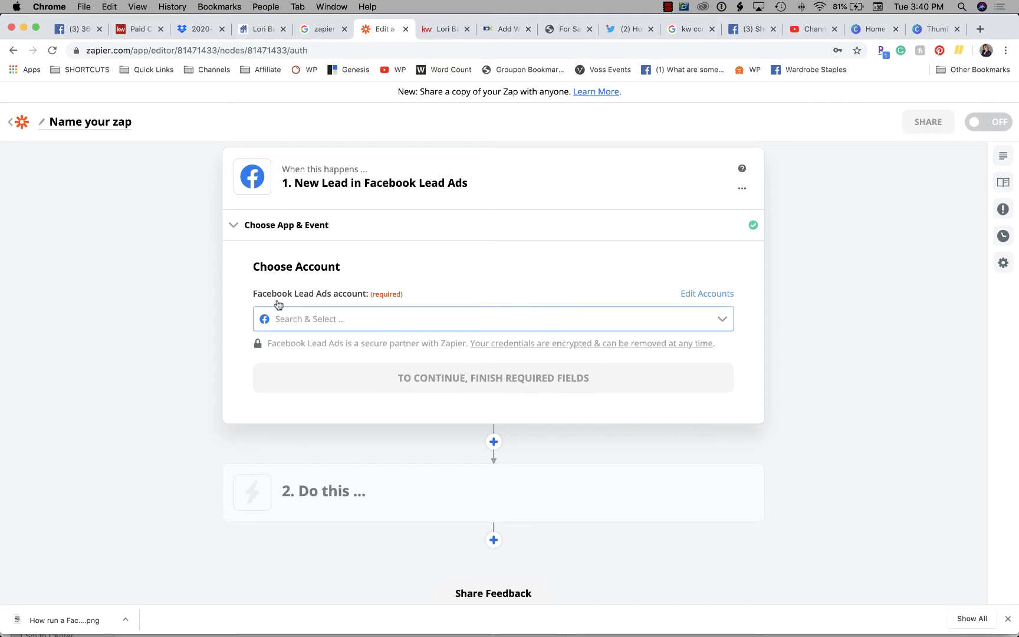
Select the existing Facebook Lead Ads account for the trigger and continue
click(498, 317)
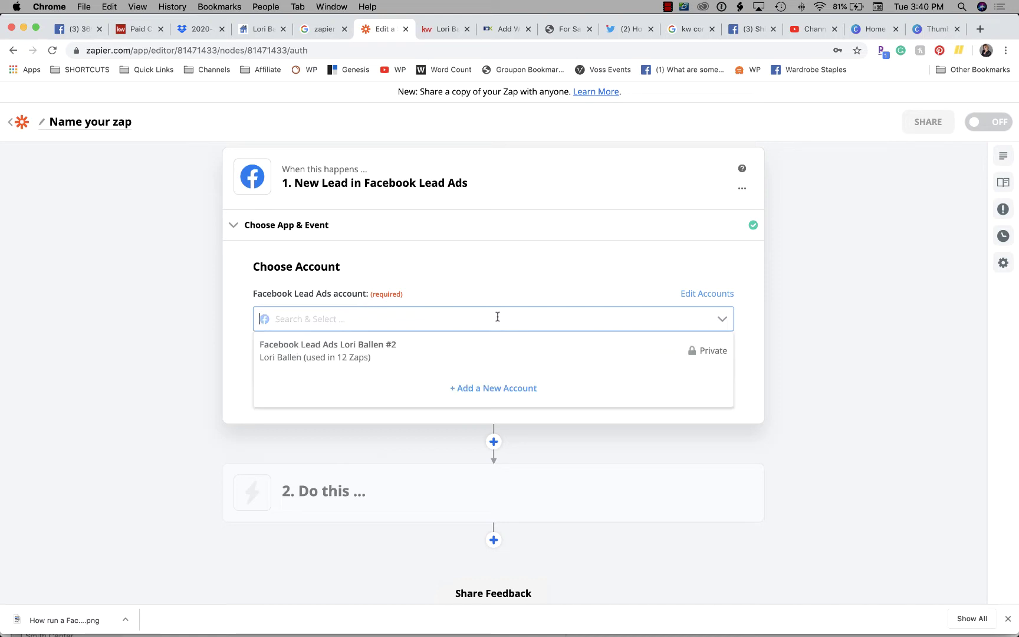
click(353, 352)
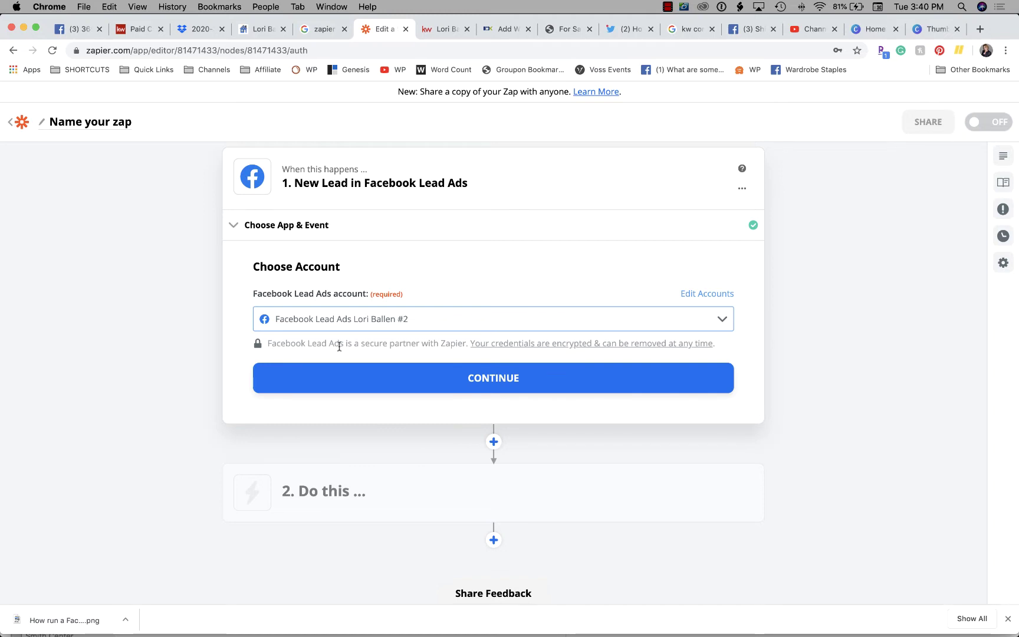
click(504, 389)
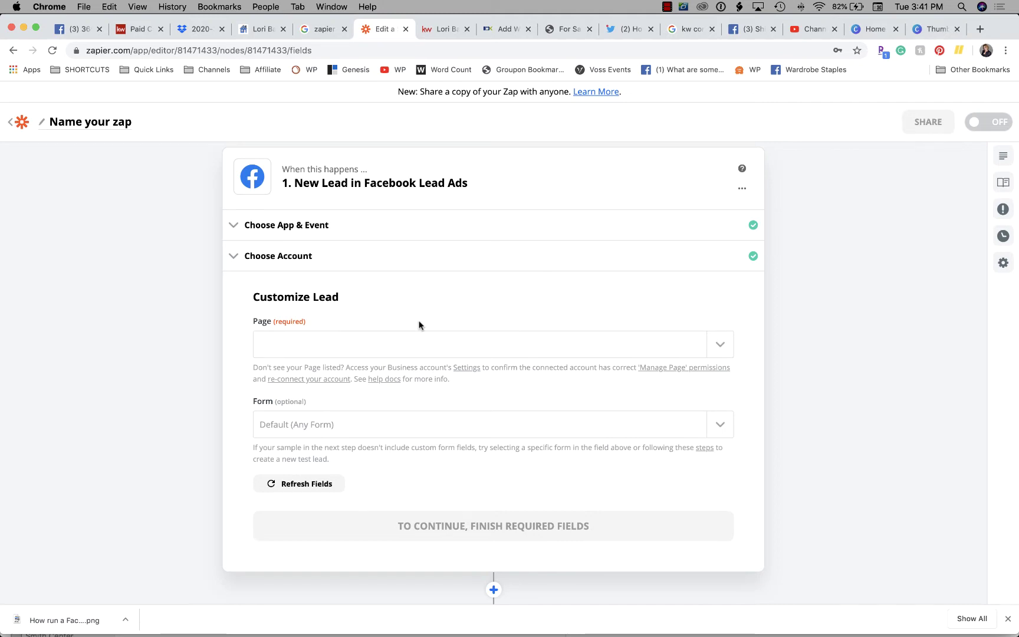
Set the trigger's Facebook Page to the Las Vegas team page
click(721, 347)
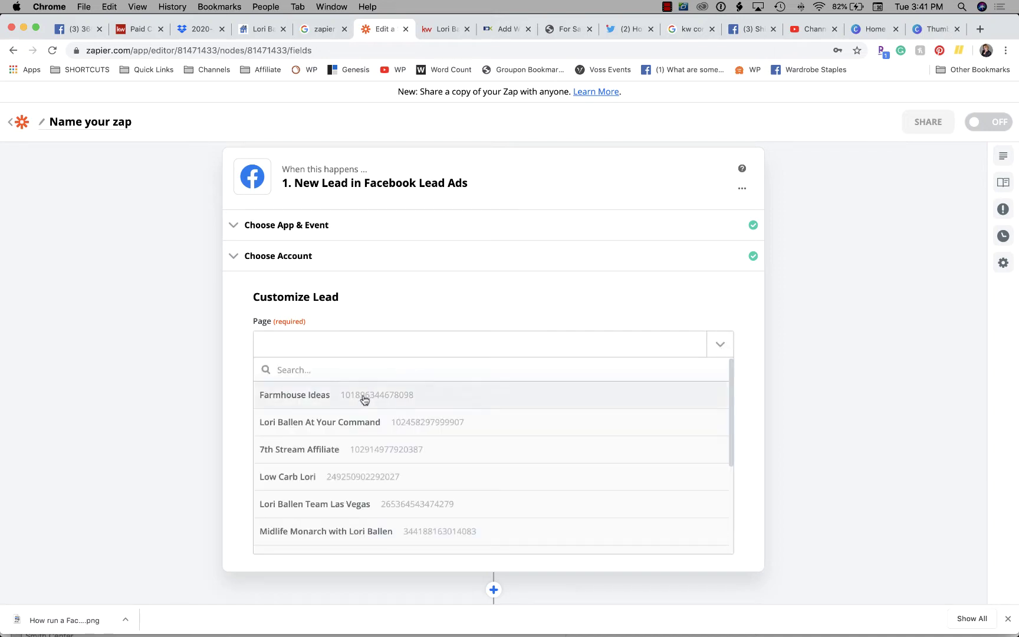
scroll(361, 407, down, 3)
scroll(362, 407, down, 4)
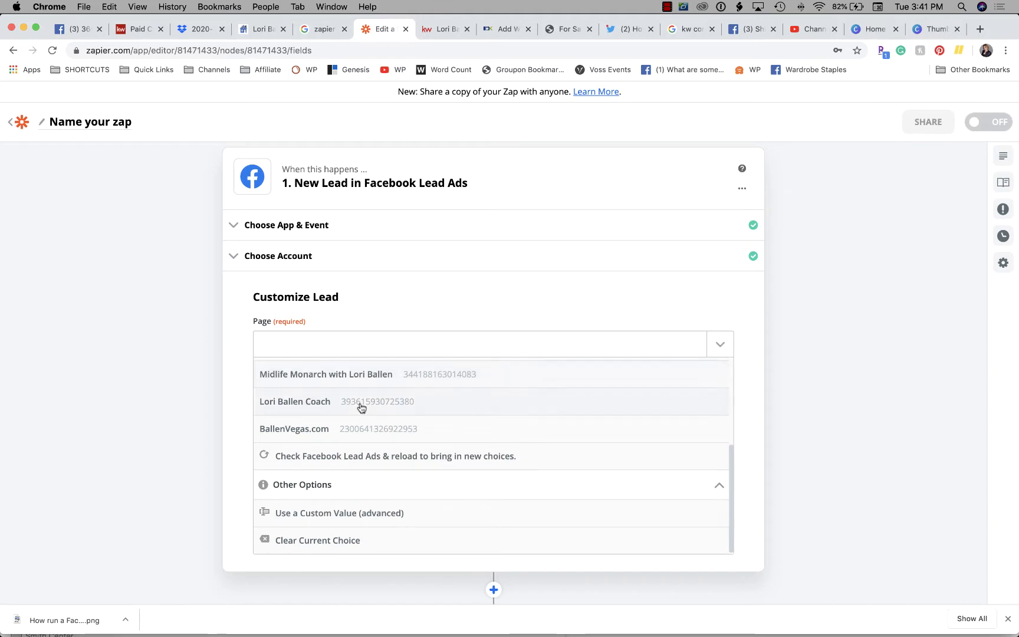
scroll(362, 407, up, 5)
scroll(362, 407, down, 1)
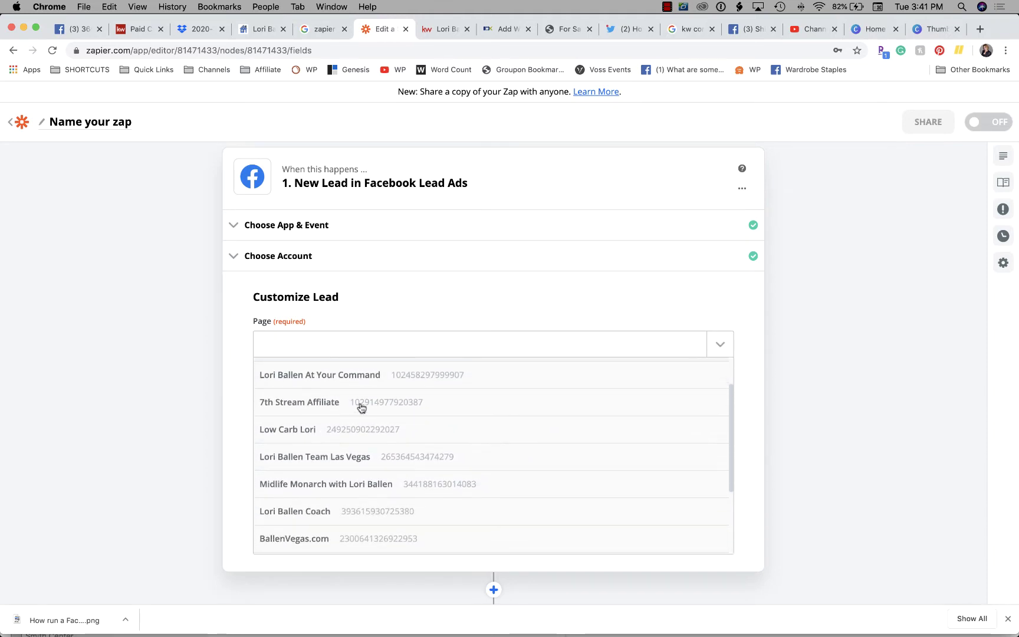
click(343, 451)
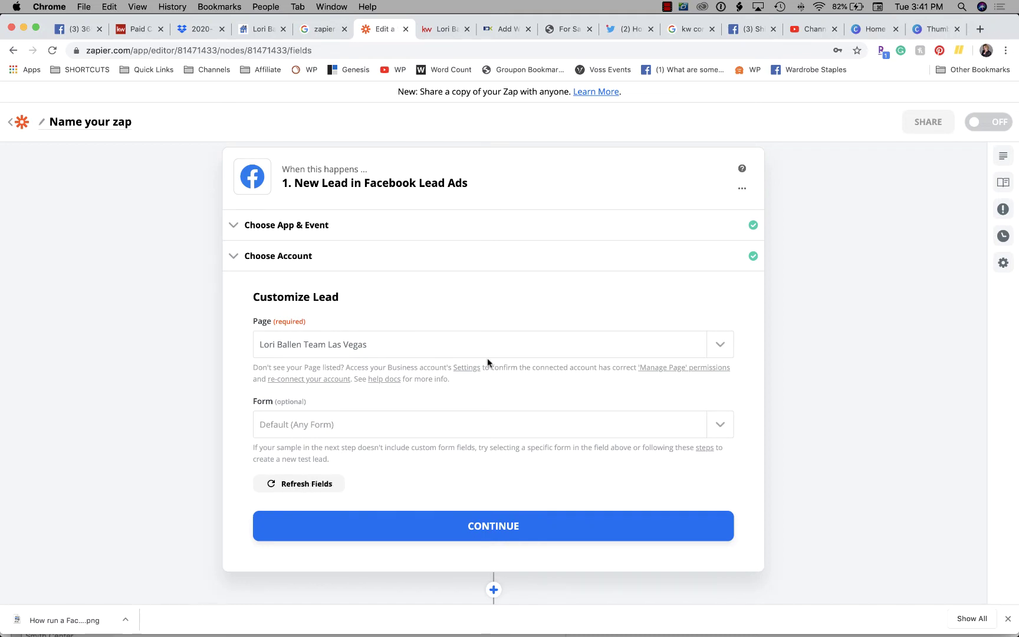
scroll(487, 363, down, 2)
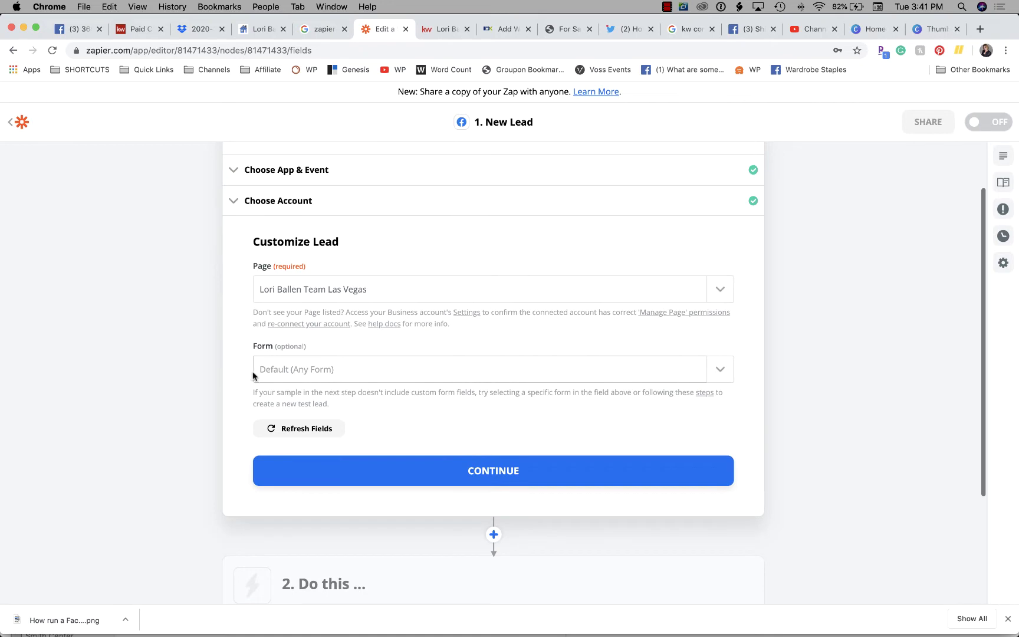
Choose the EYq5vq property lead form and save the trigger settings
click(720, 370)
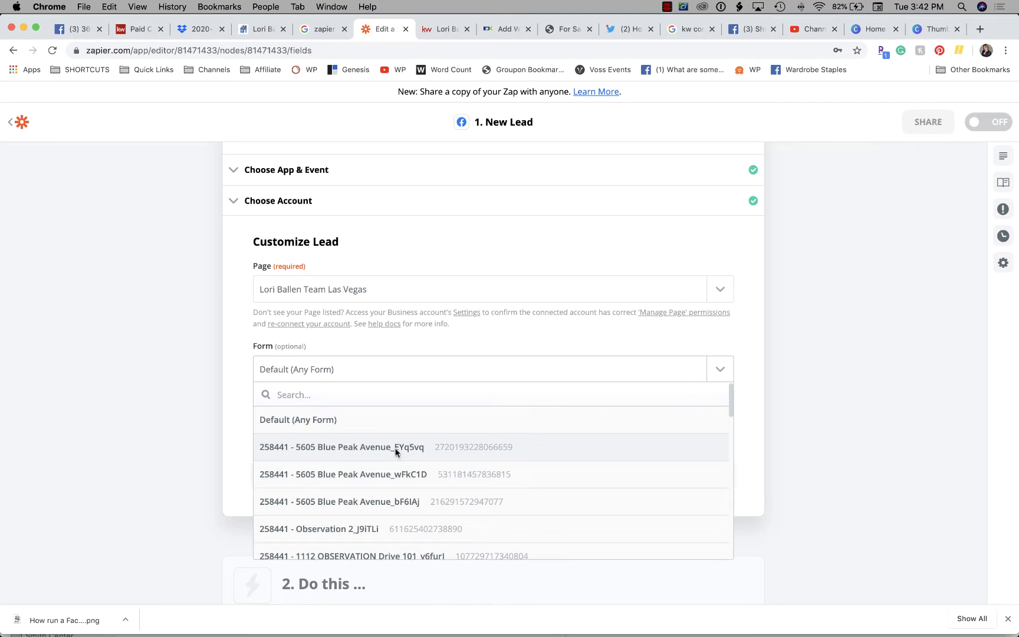
click(397, 451)
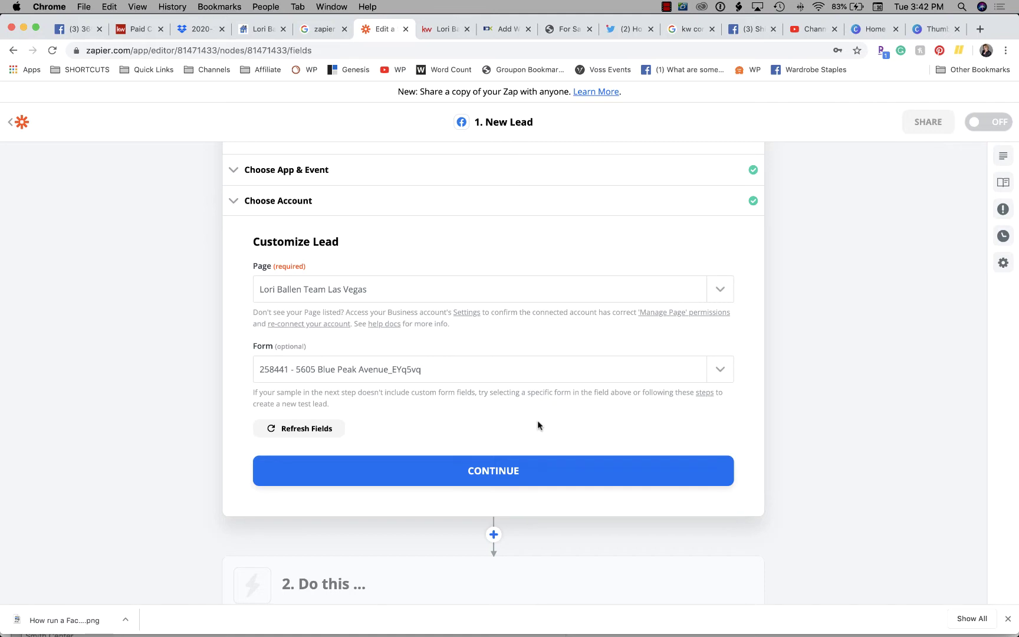
click(466, 368)
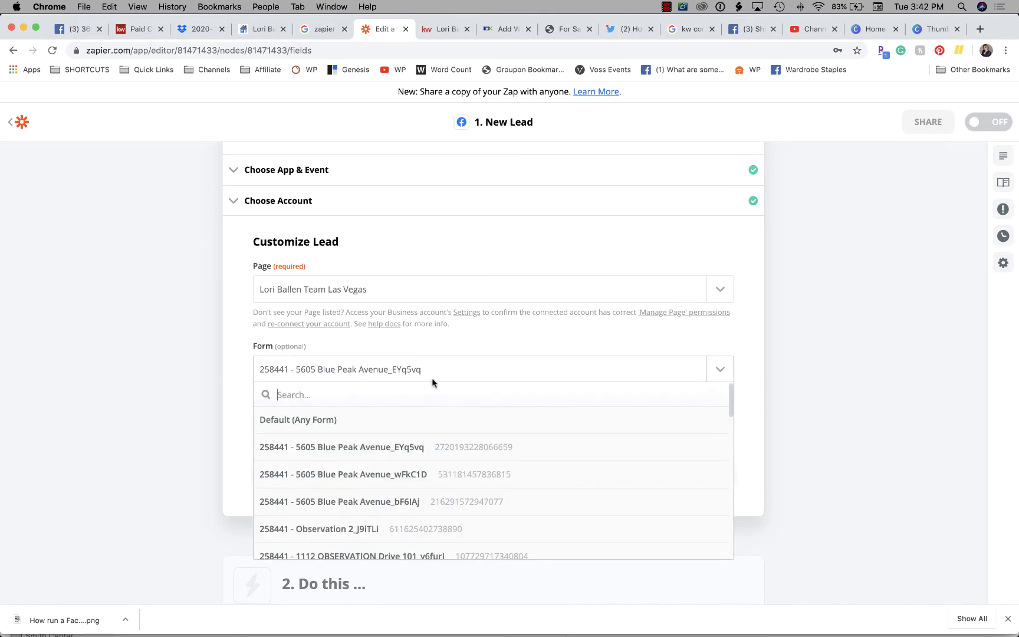
scroll(342, 455, down, 4)
scroll(341, 458, down, 3)
scroll(409, 454, up, 8)
click(430, 446)
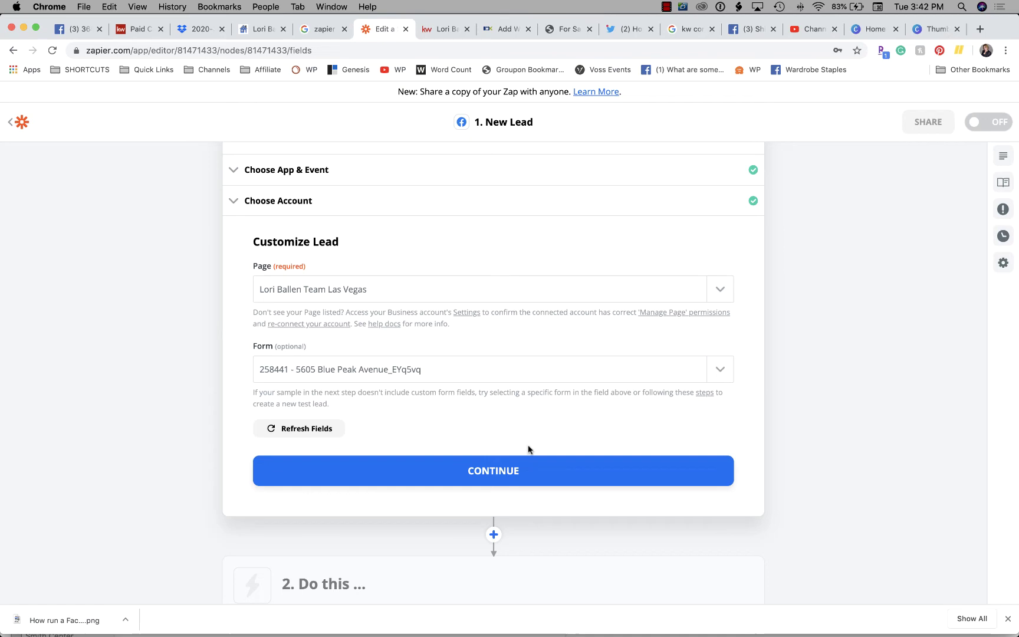
click(510, 470)
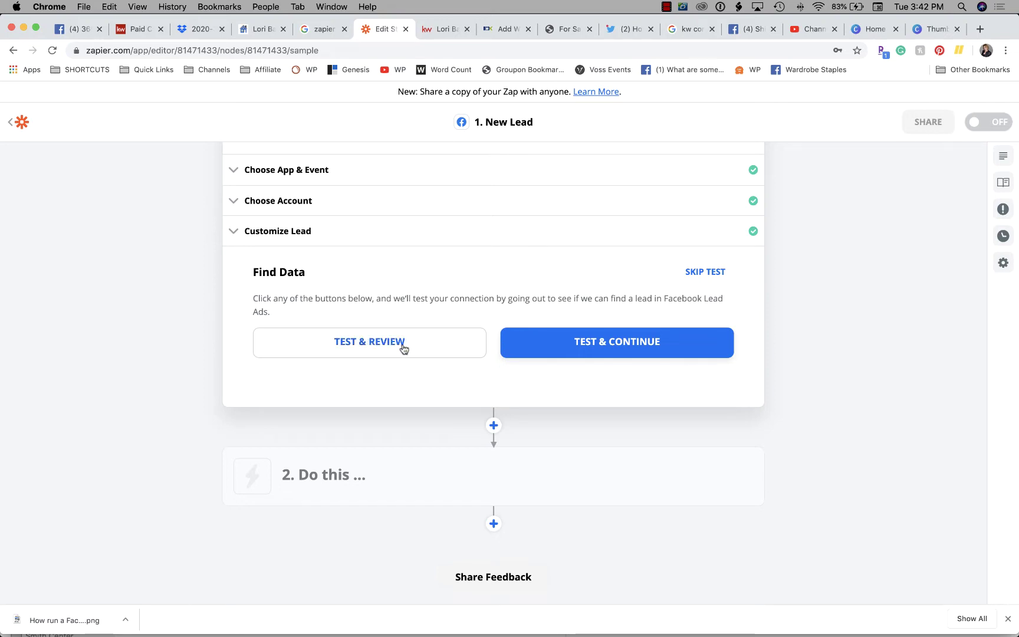
Run the trigger test, review sample Lead A's fields, and finish the trigger step
click(394, 346)
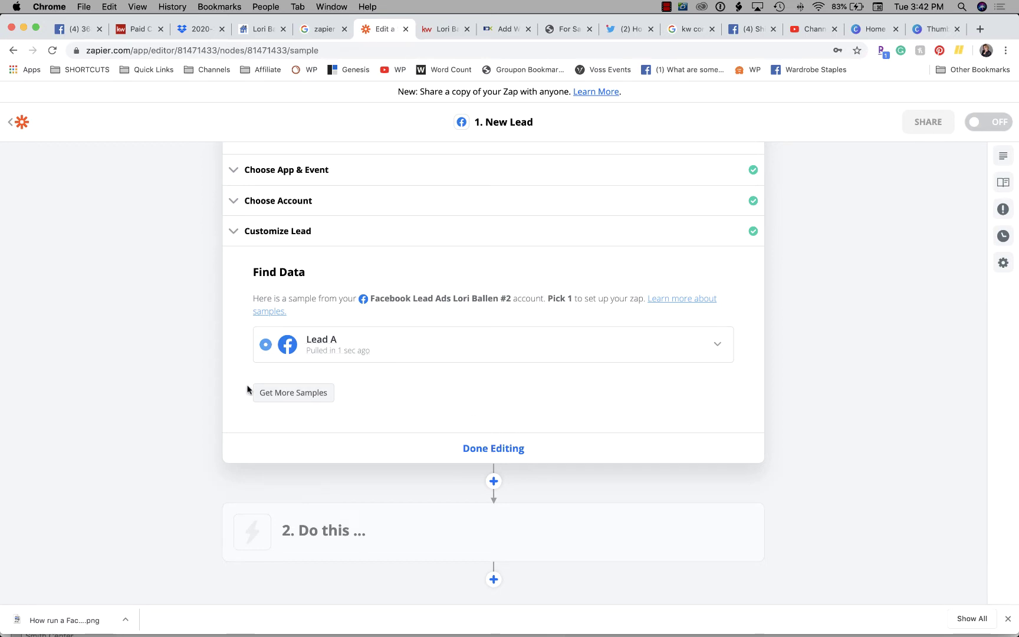
click(715, 345)
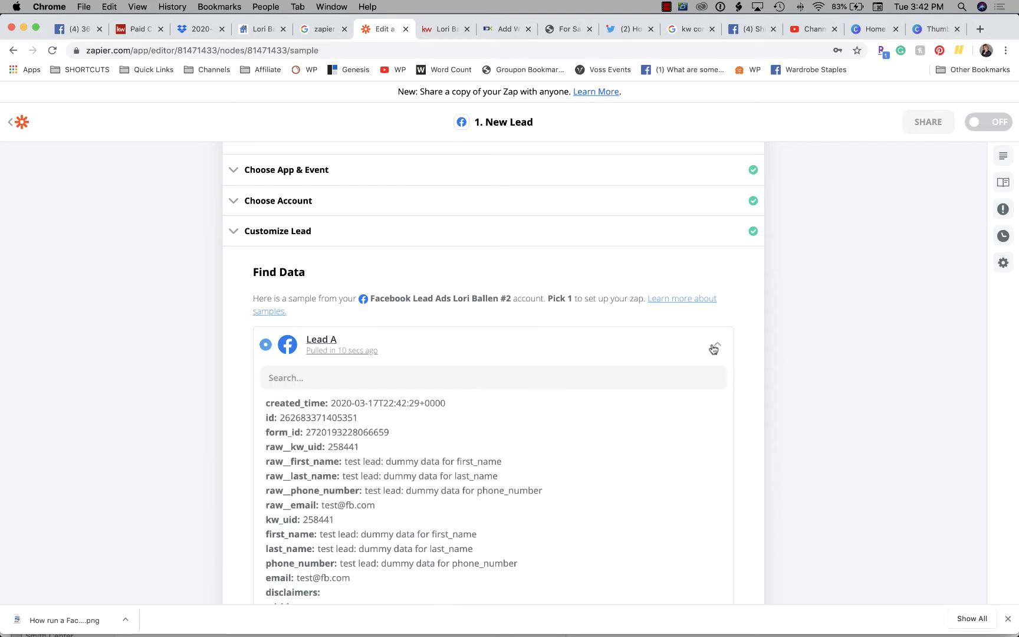
scroll(438, 449, down, 8)
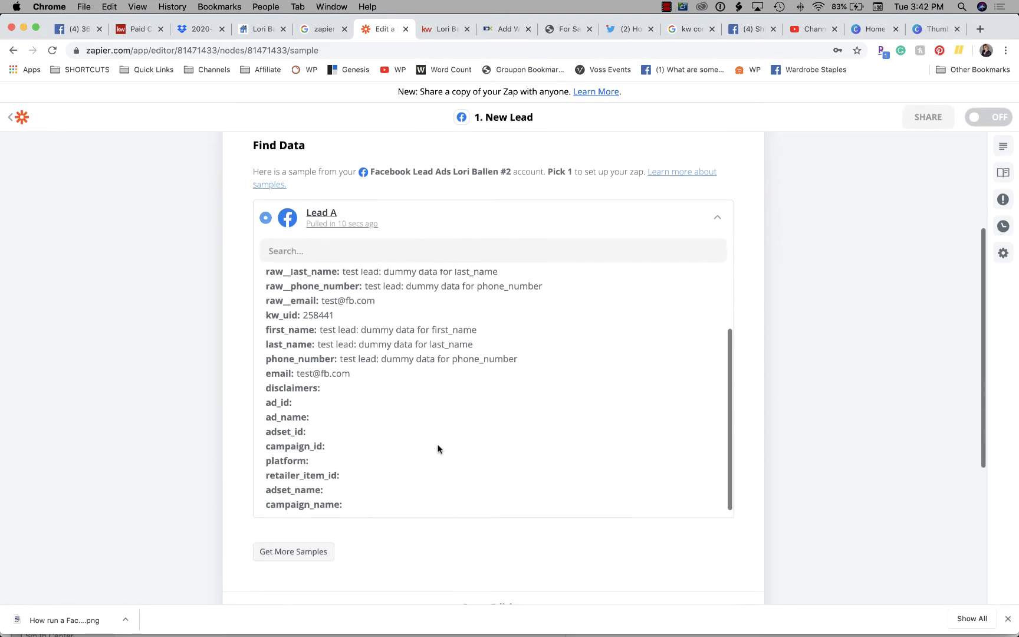
scroll(438, 450, up, 5)
scroll(438, 449, down, 5)
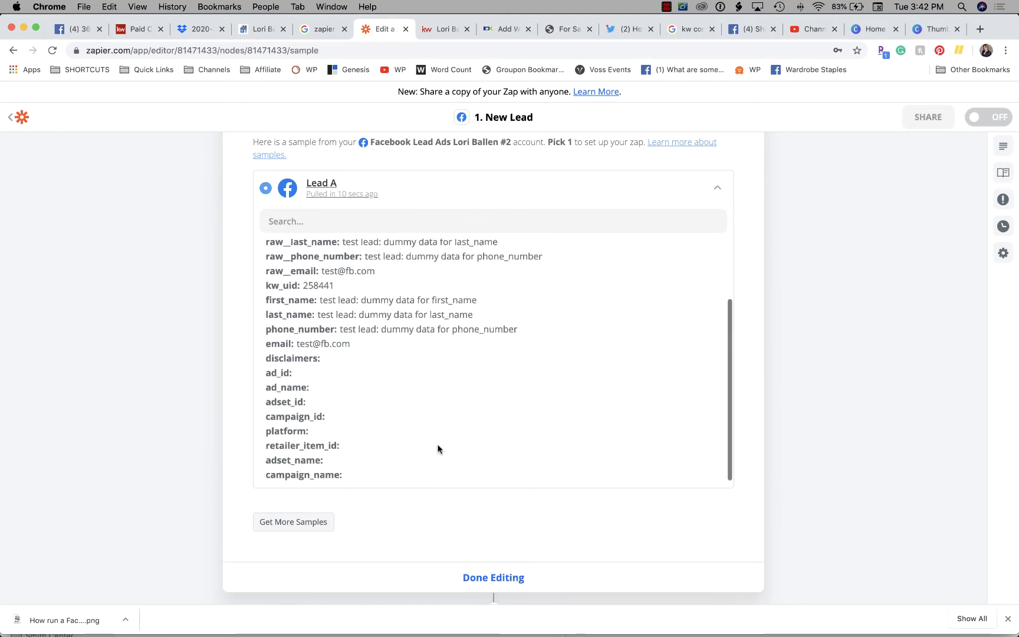
scroll(438, 449, down, 3)
click(505, 479)
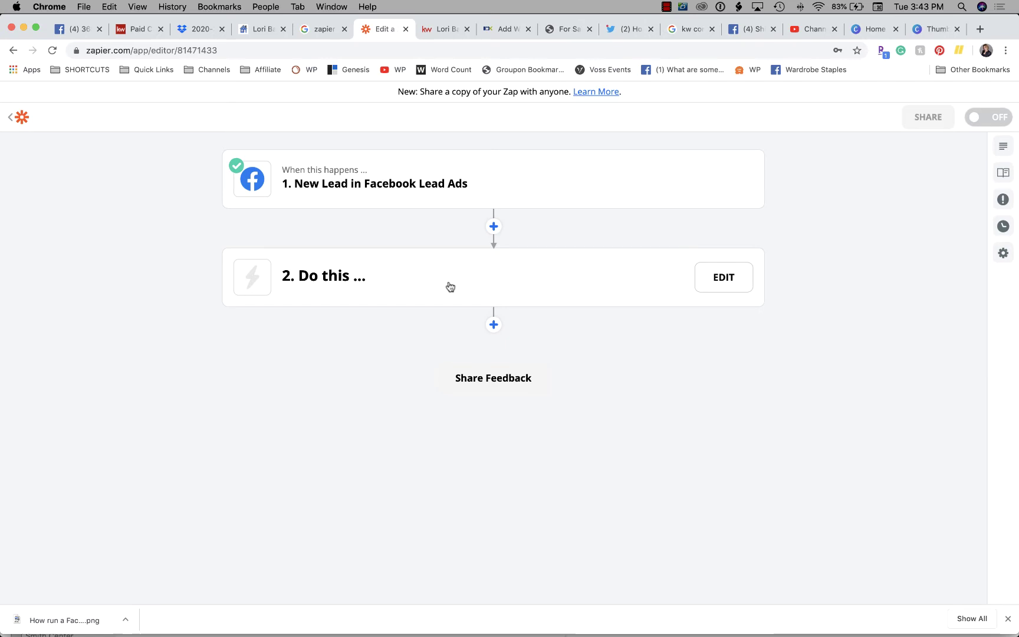
Search 'text' and set the action to SimpleTexting's Send SMS Message event
click(721, 281)
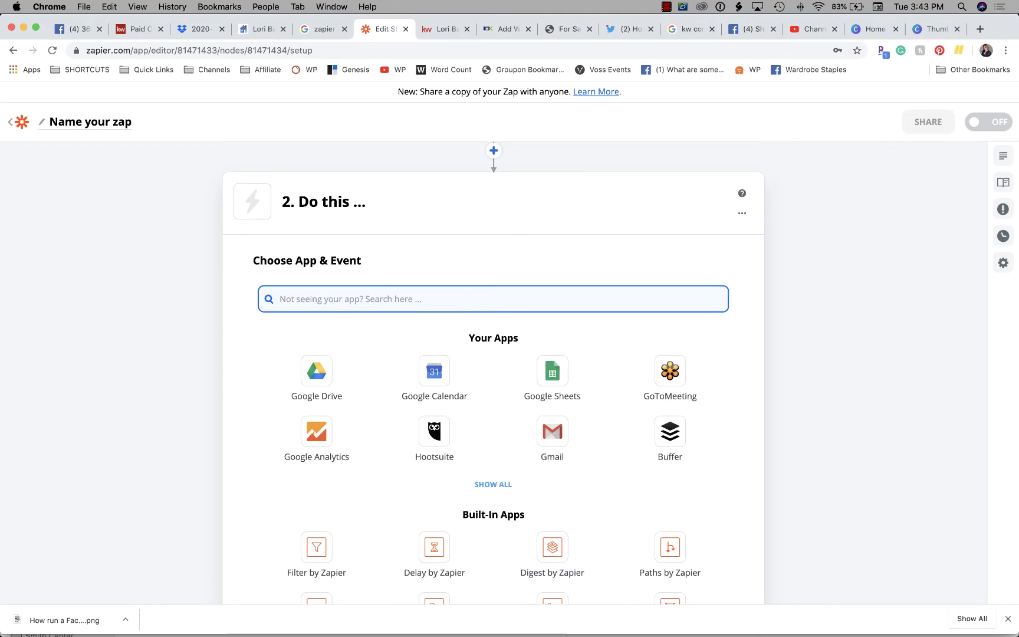
text(text)
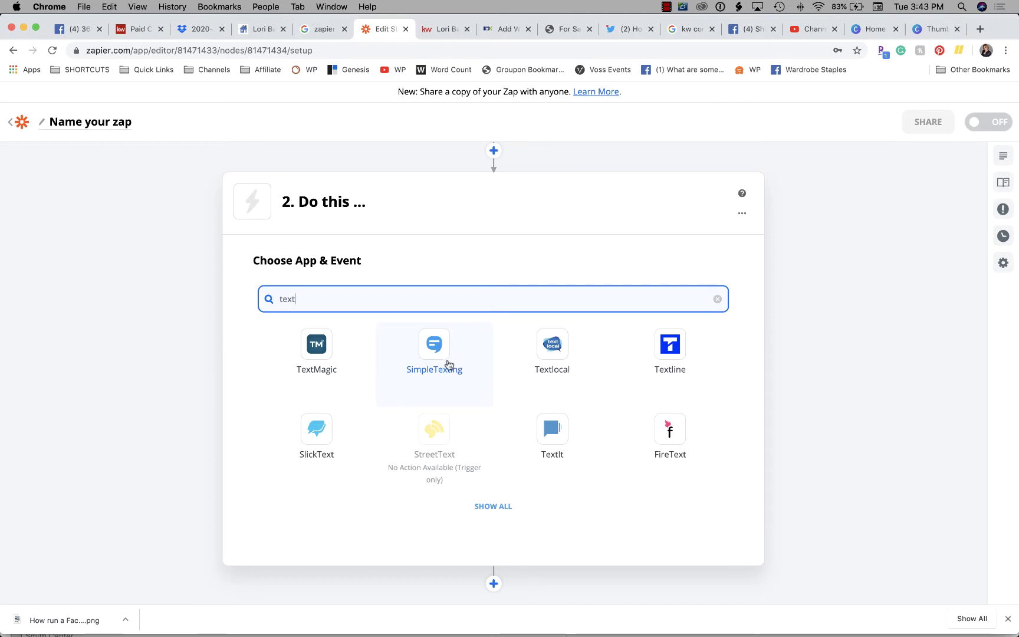
click(440, 358)
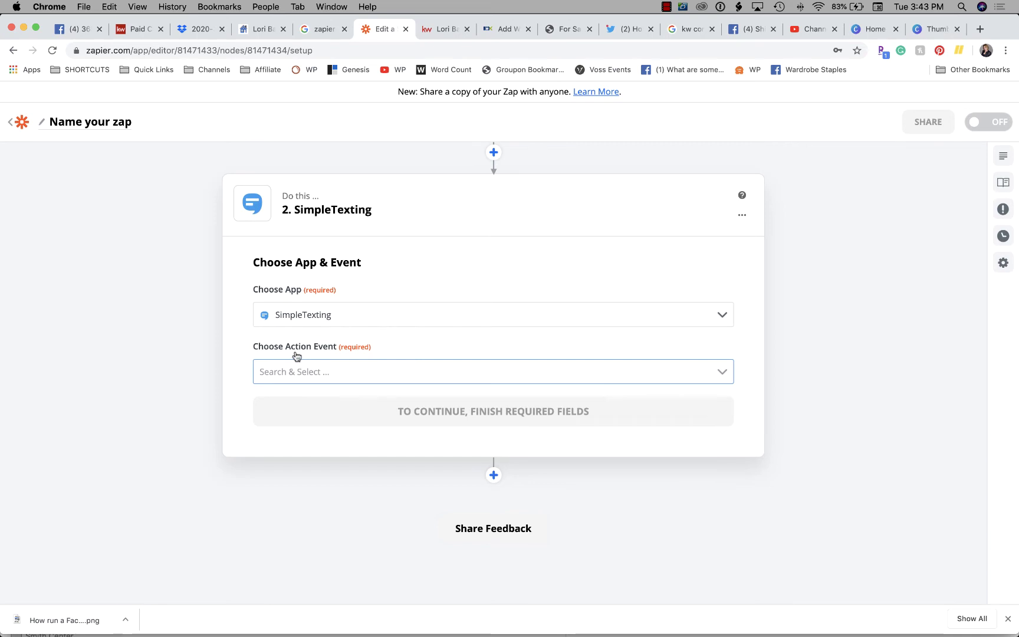
click(333, 370)
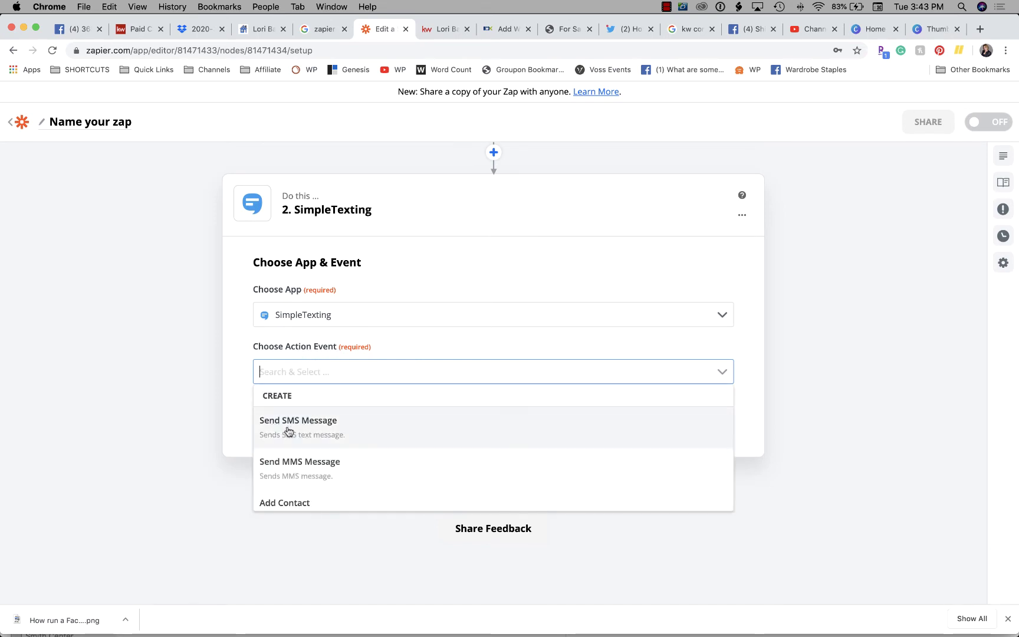
click(318, 430)
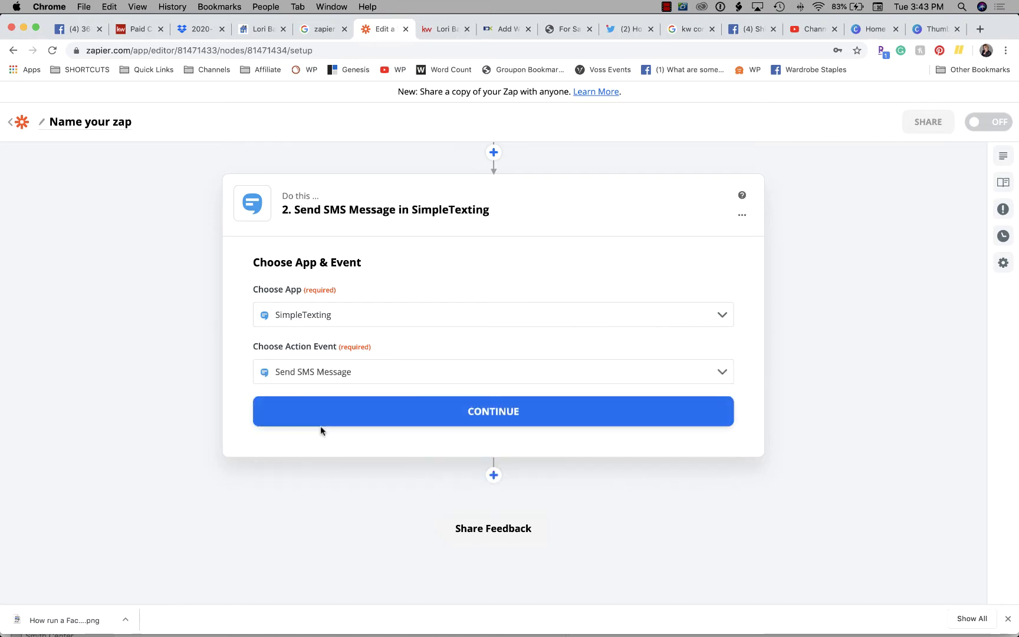
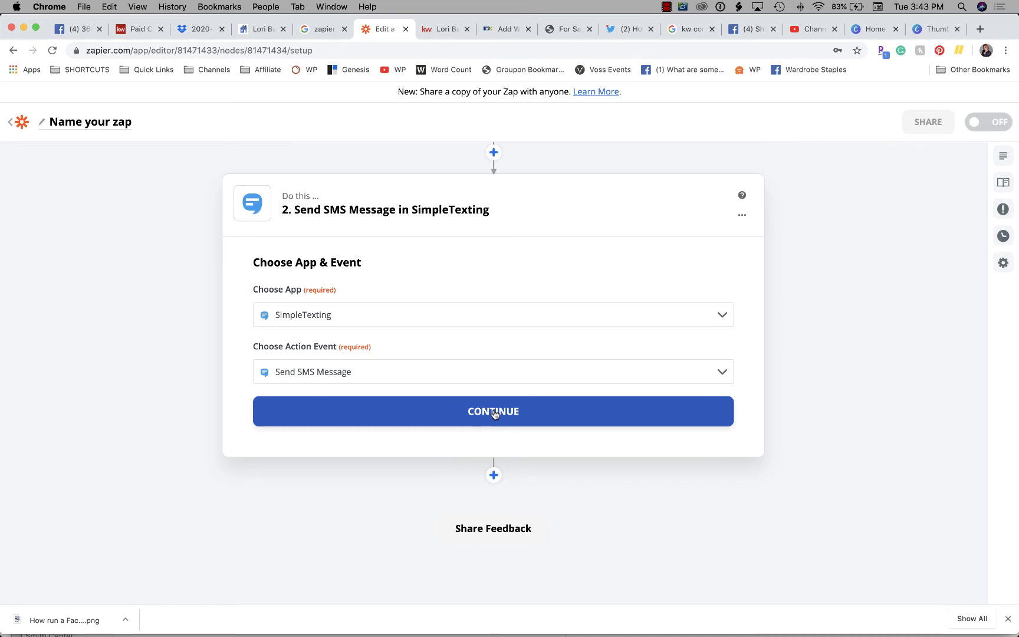
Review the Facebook Lead Ads New Lead trigger step and close it
click(495, 415)
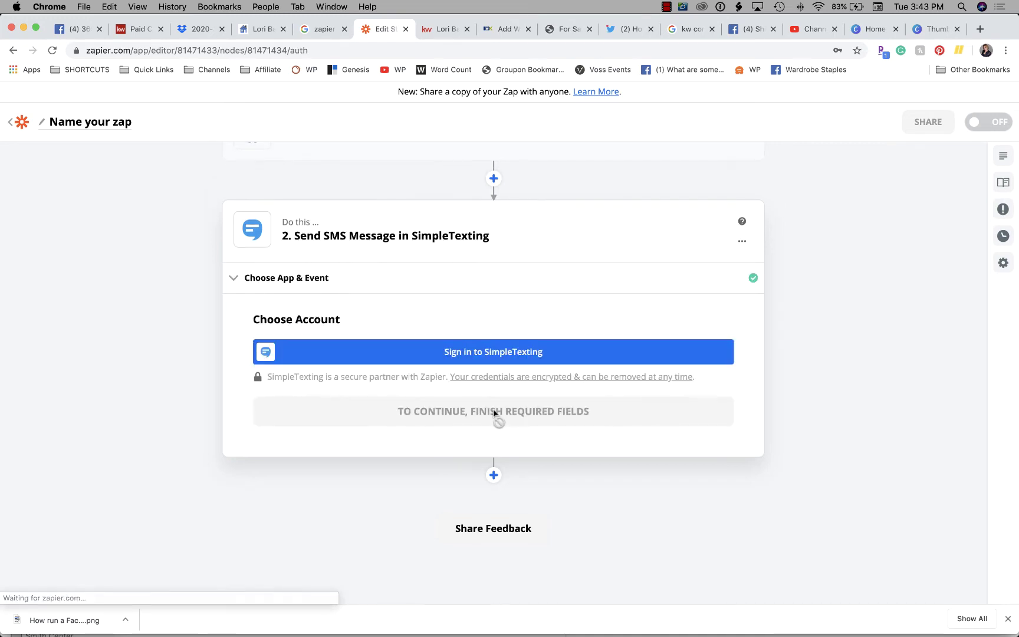
click(245, 281)
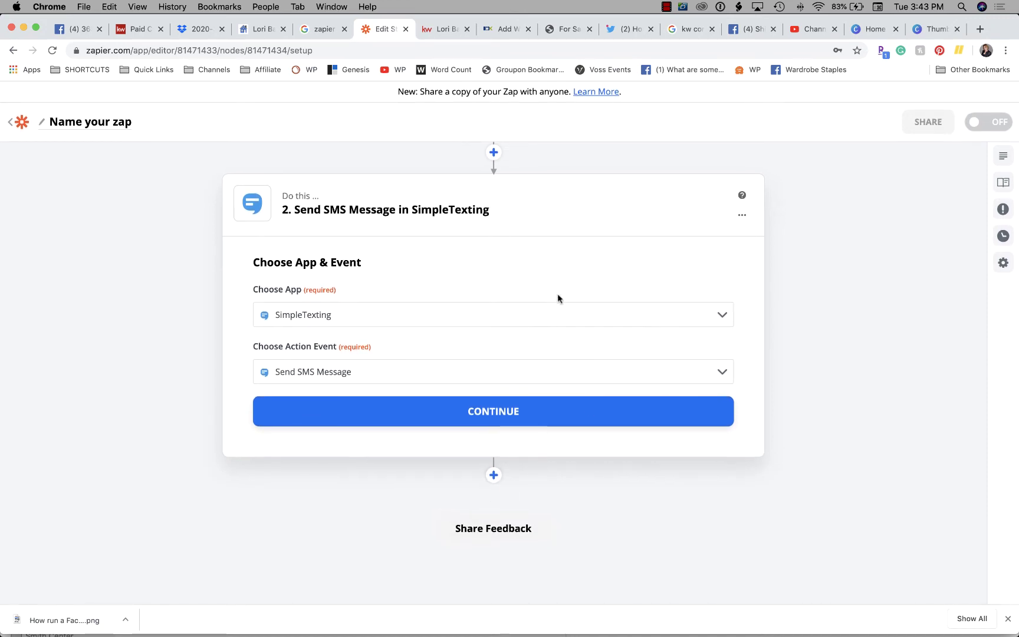
scroll(519, 241, up, 3)
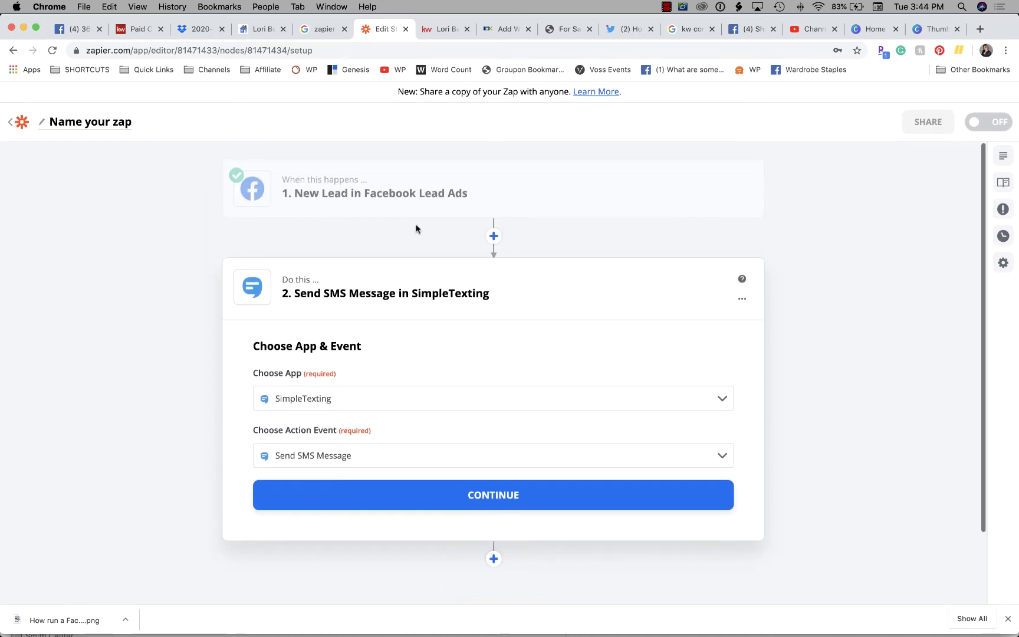
click(466, 196)
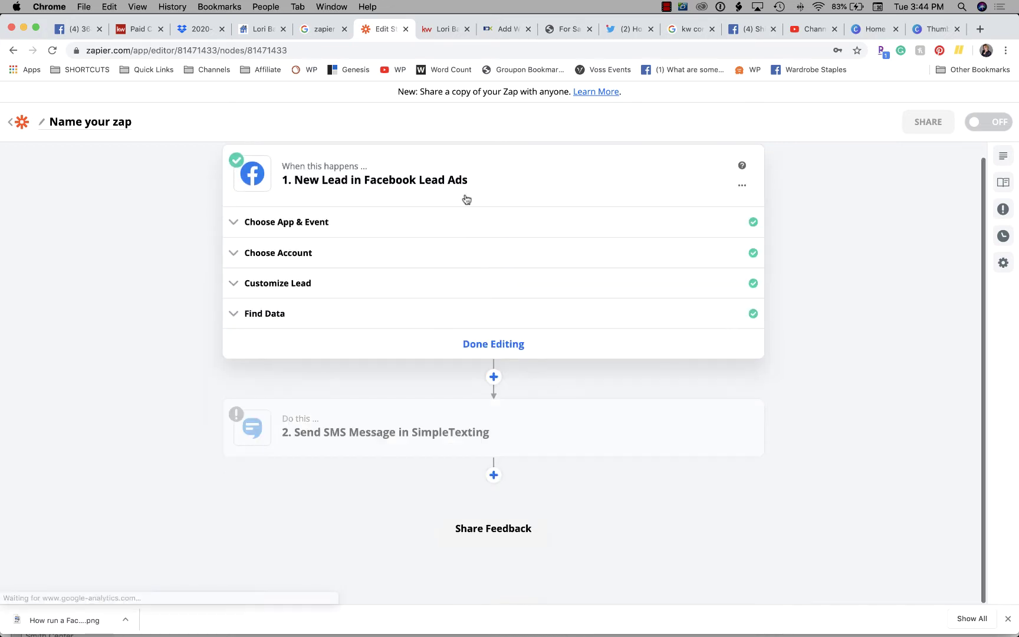
click(491, 348)
Reopen the SMS action step's app and event settings to replace SimpleTexting
mouse_move(341, 292)
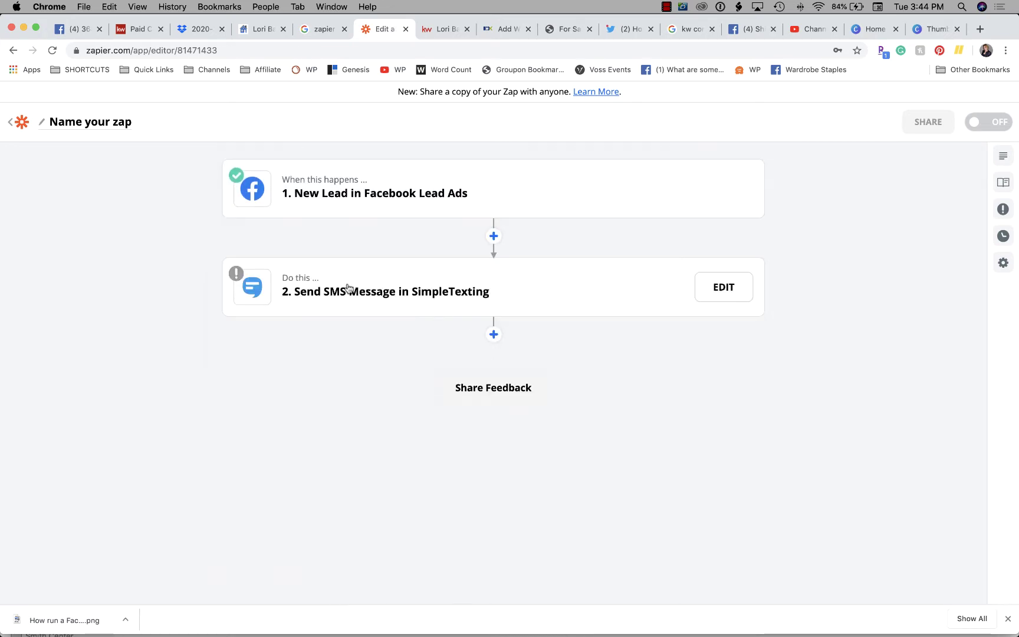
click(720, 300)
click(311, 279)
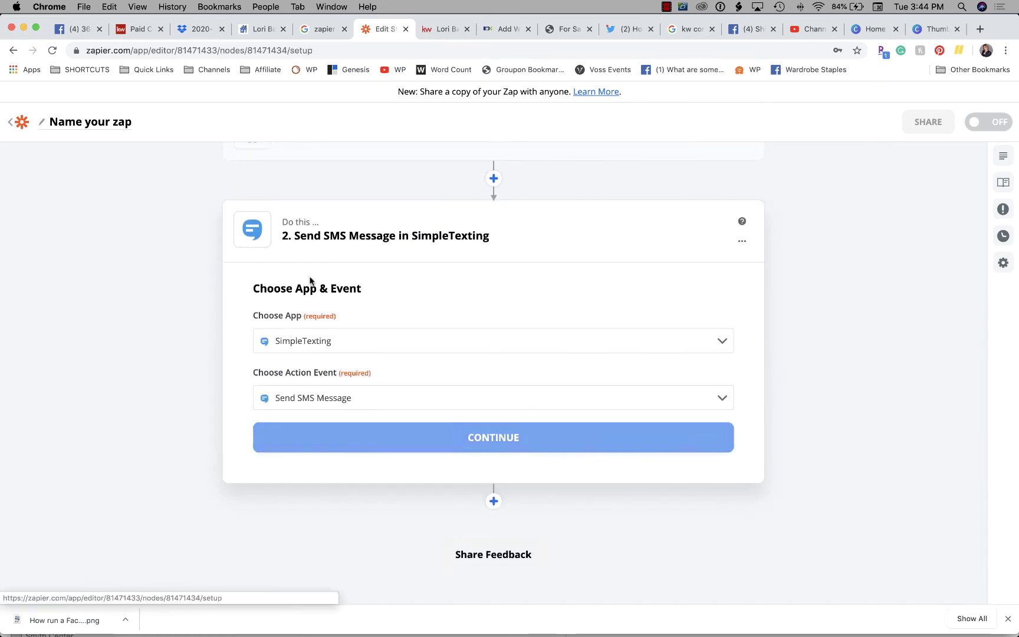
Change the second step's app to Twilio with the Send SMS action event
click(729, 344)
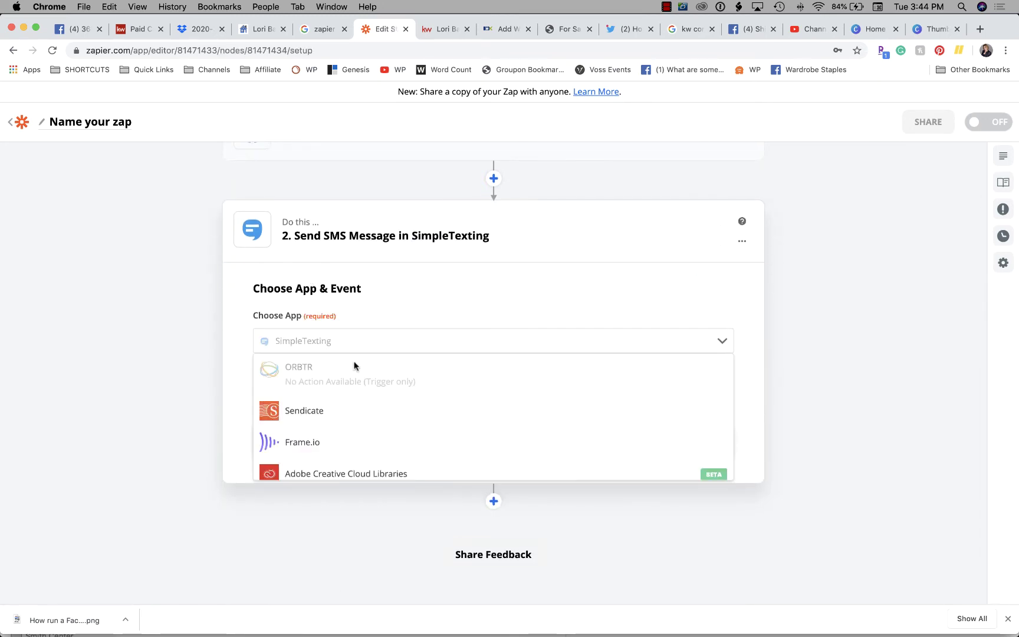
text(twil)
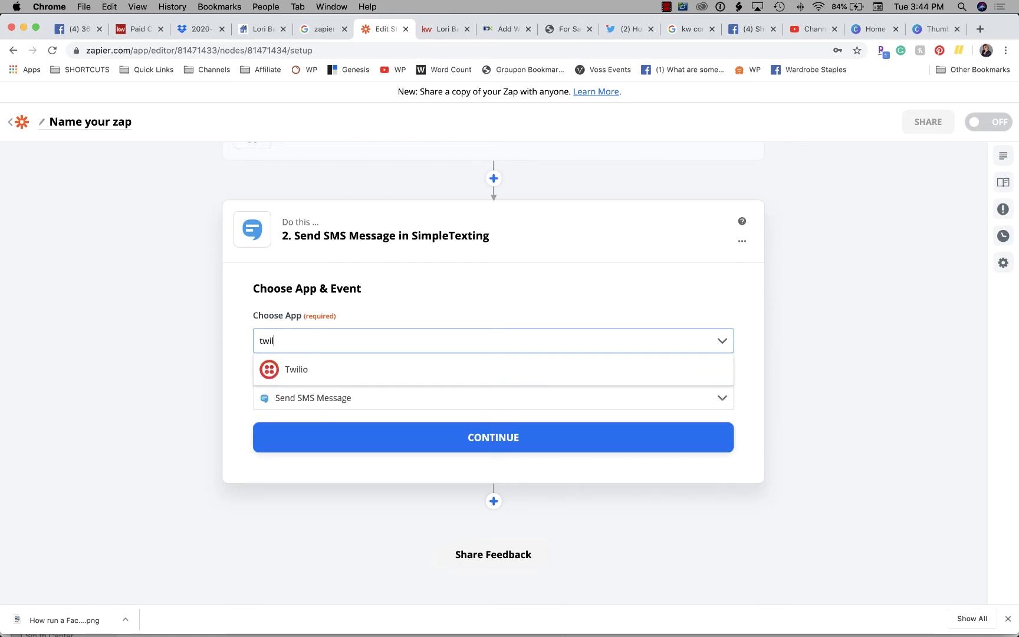
click(335, 372)
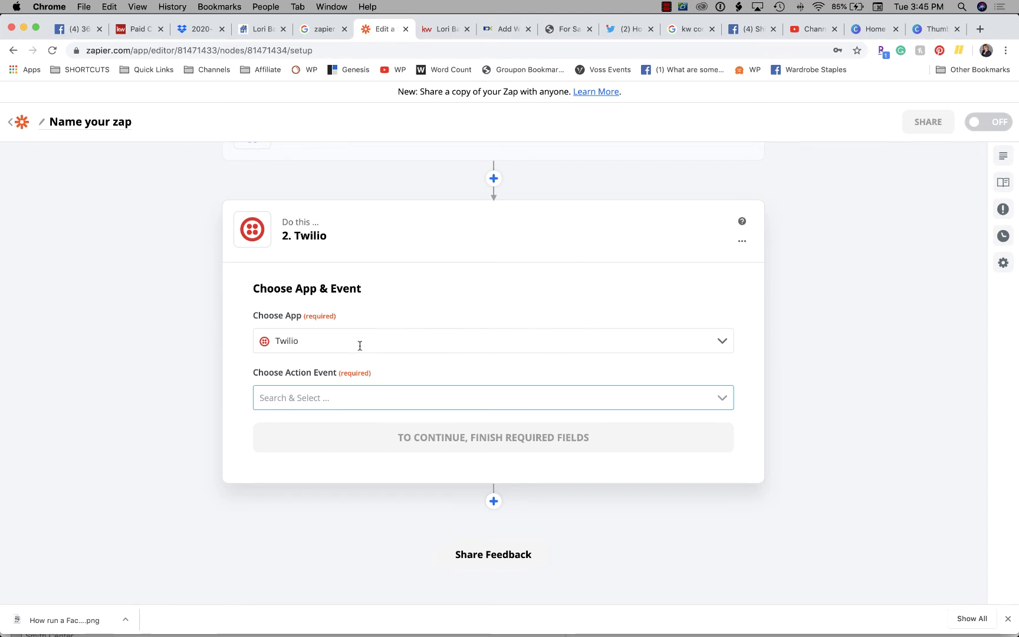
click(280, 398)
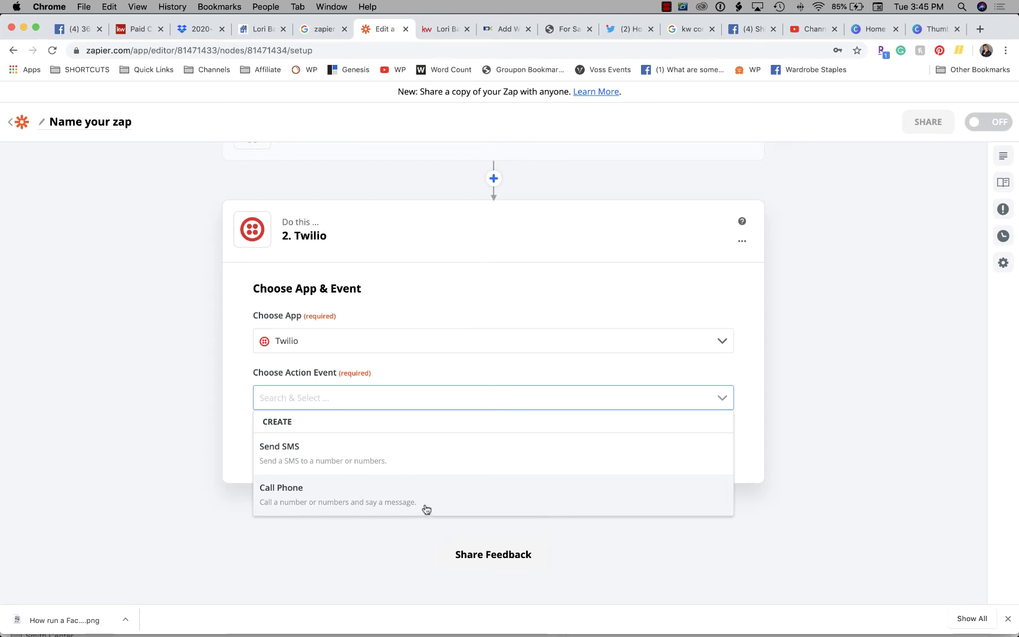
click(391, 466)
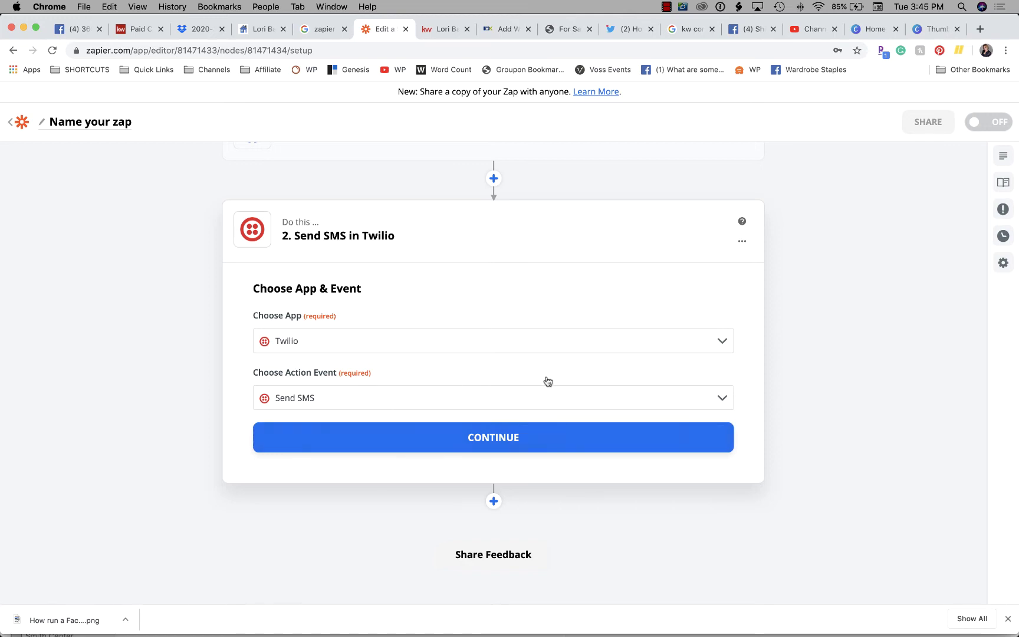
scroll(493, 322, down, 1)
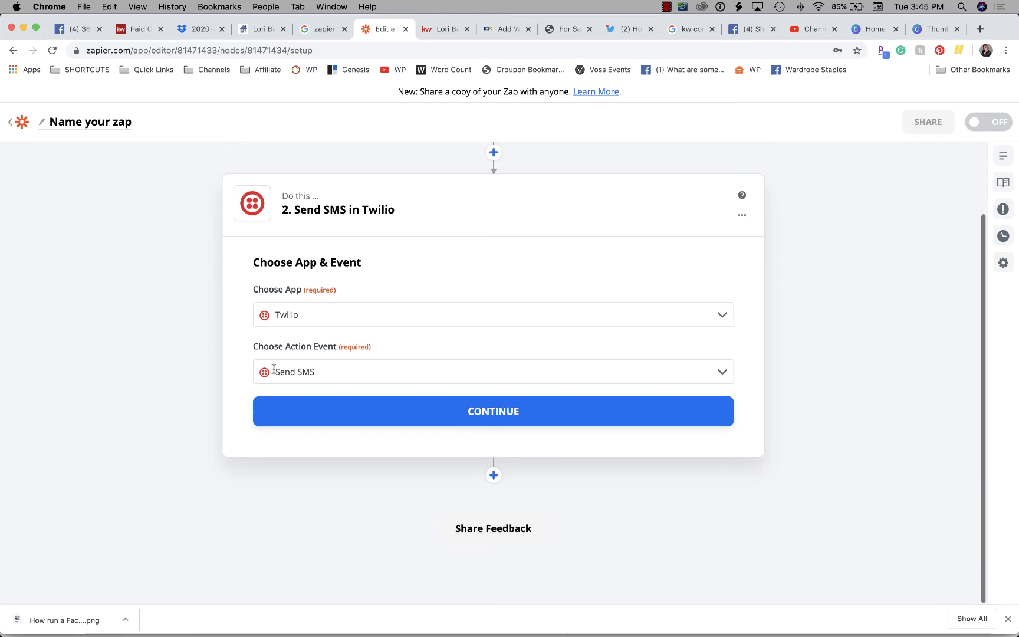
Connect the existing Twilio account to the SMS step
click(518, 416)
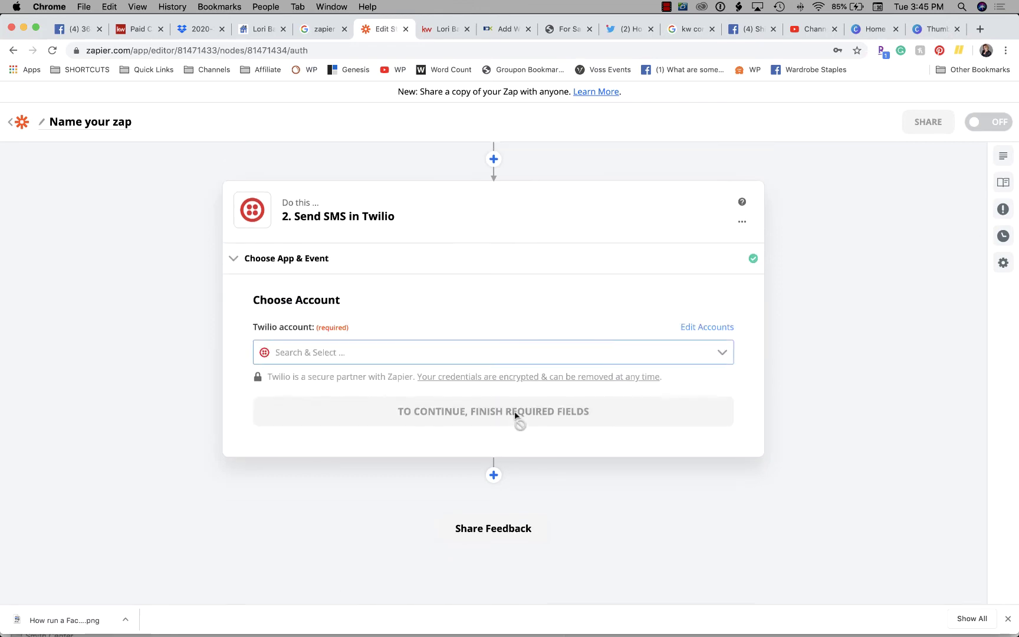
click(326, 354)
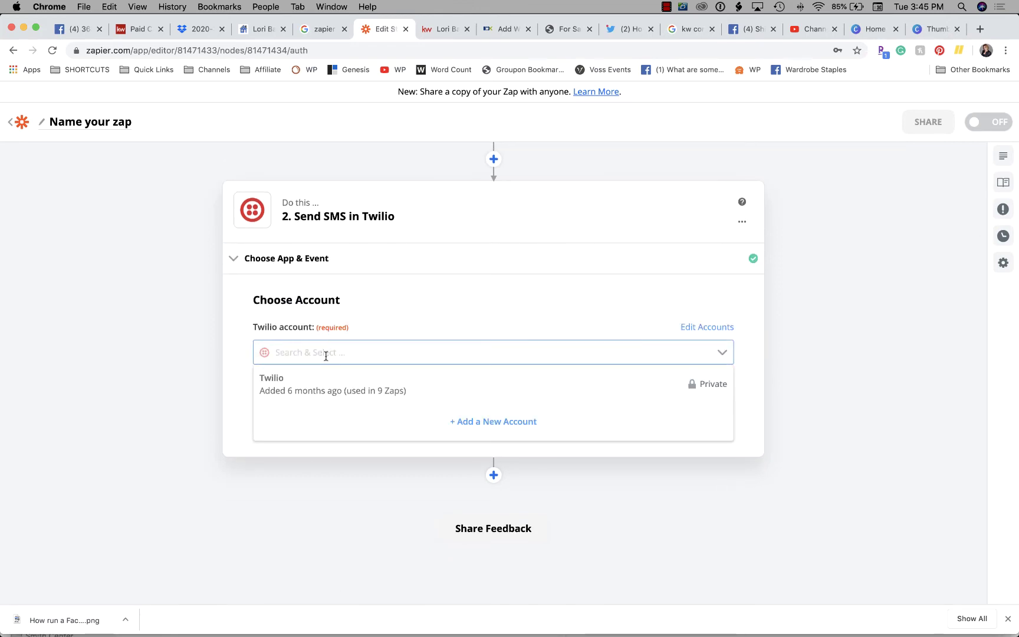
click(347, 382)
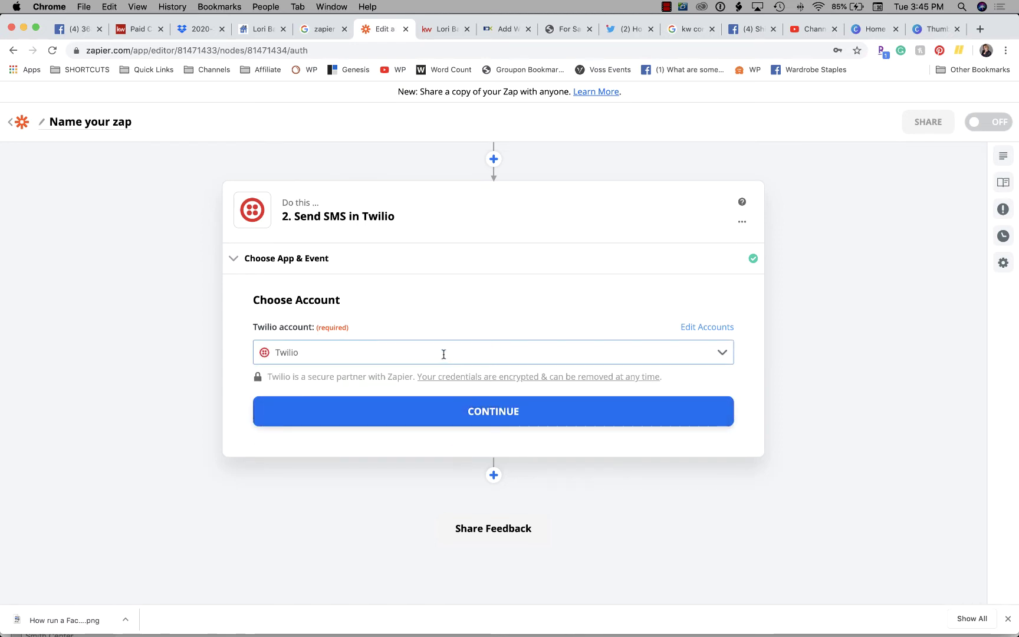
click(511, 417)
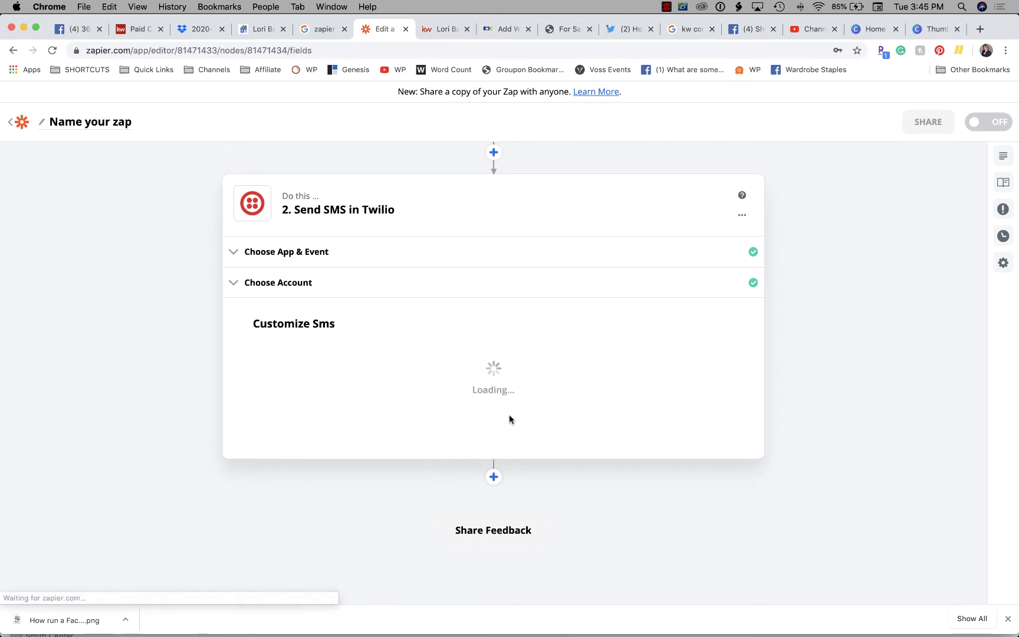
scroll(376, 341, down, 3)
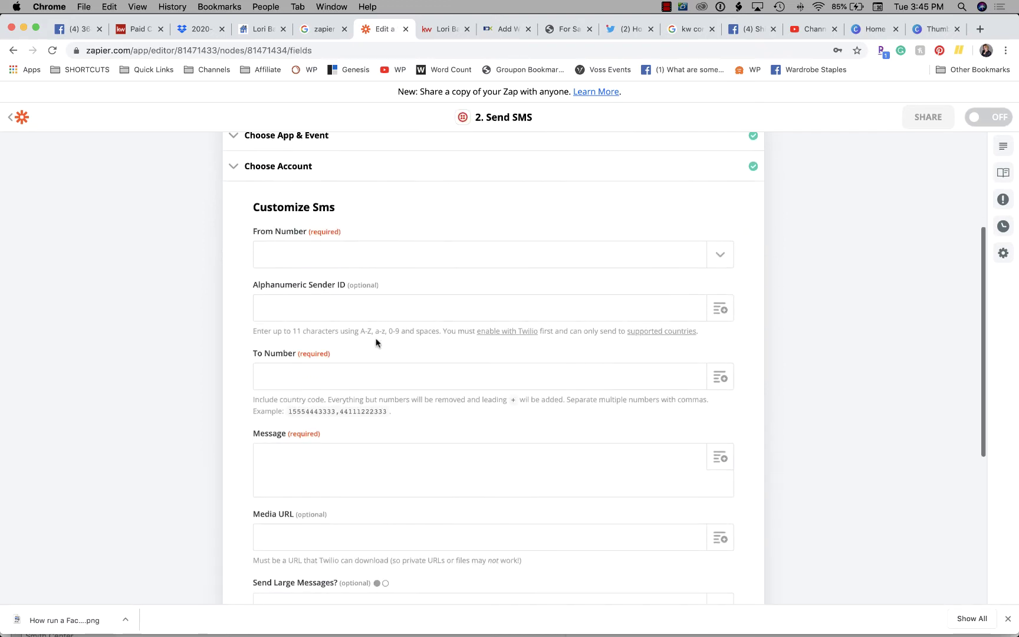
scroll(377, 340, up, 1)
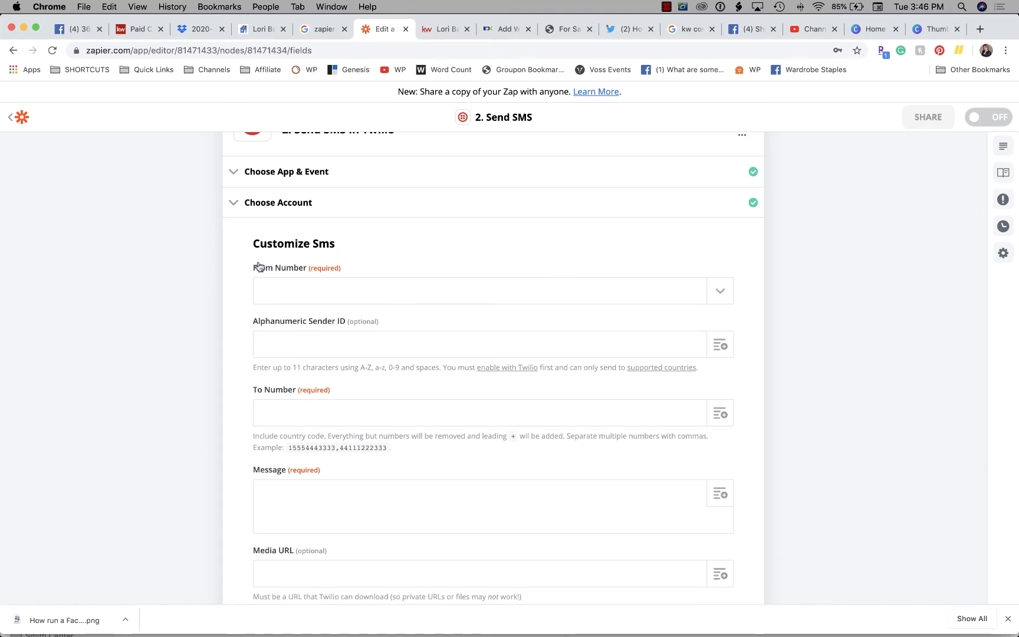
Choose the business's Twilio sending number and clear stray digits from the sender ID
click(731, 289)
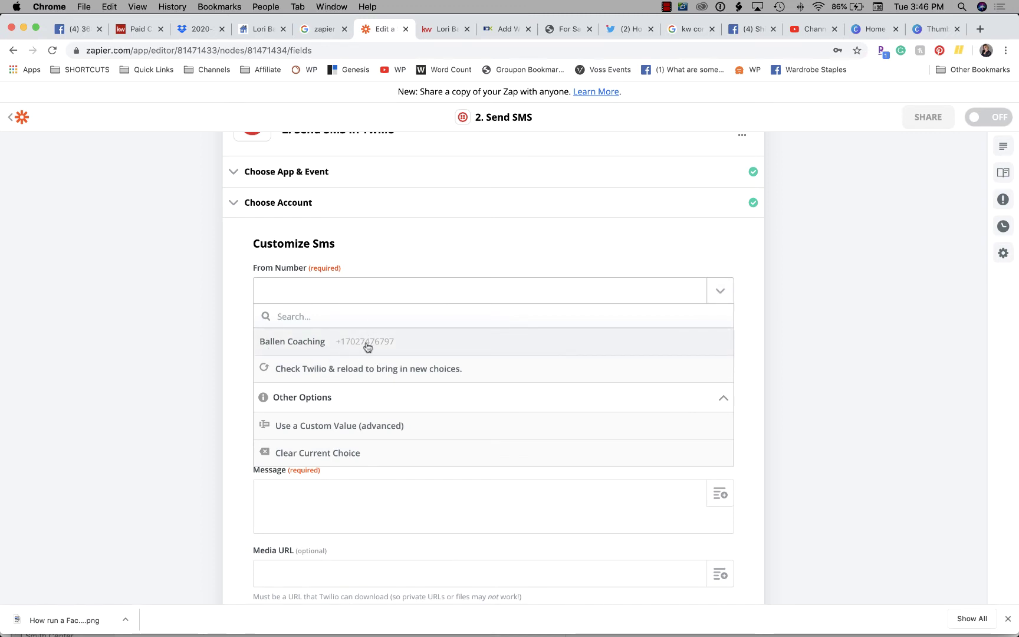
click(311, 347)
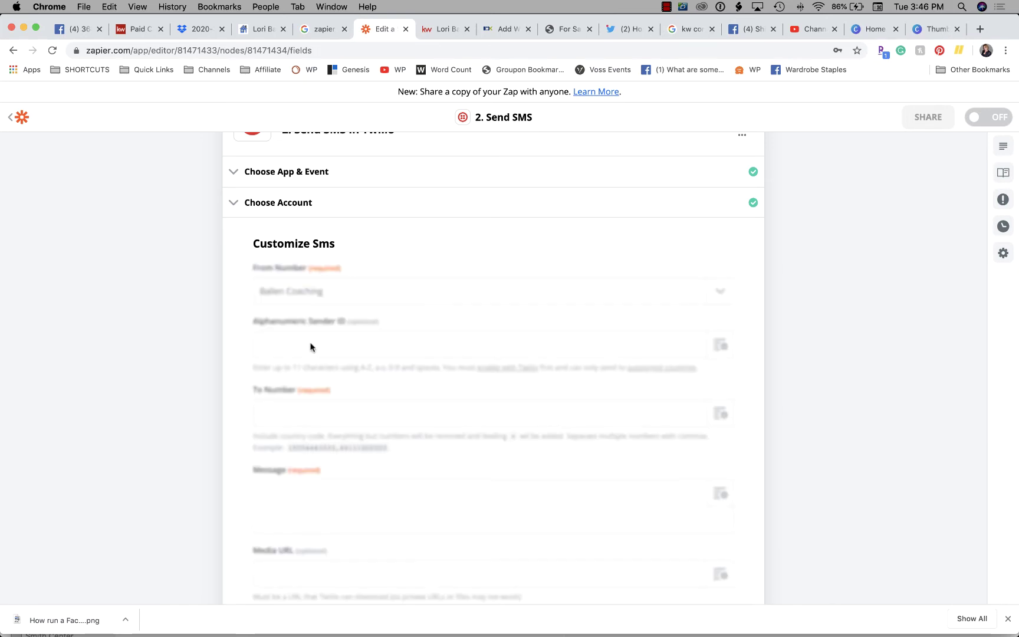
scroll(311, 343, down, 1)
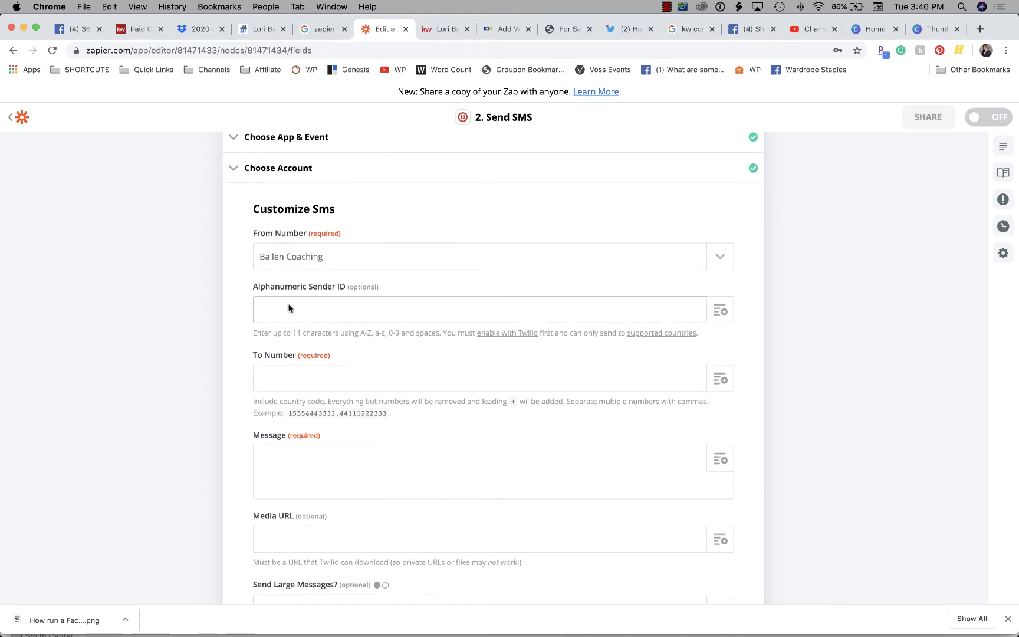
scroll(288, 307, down, 1)
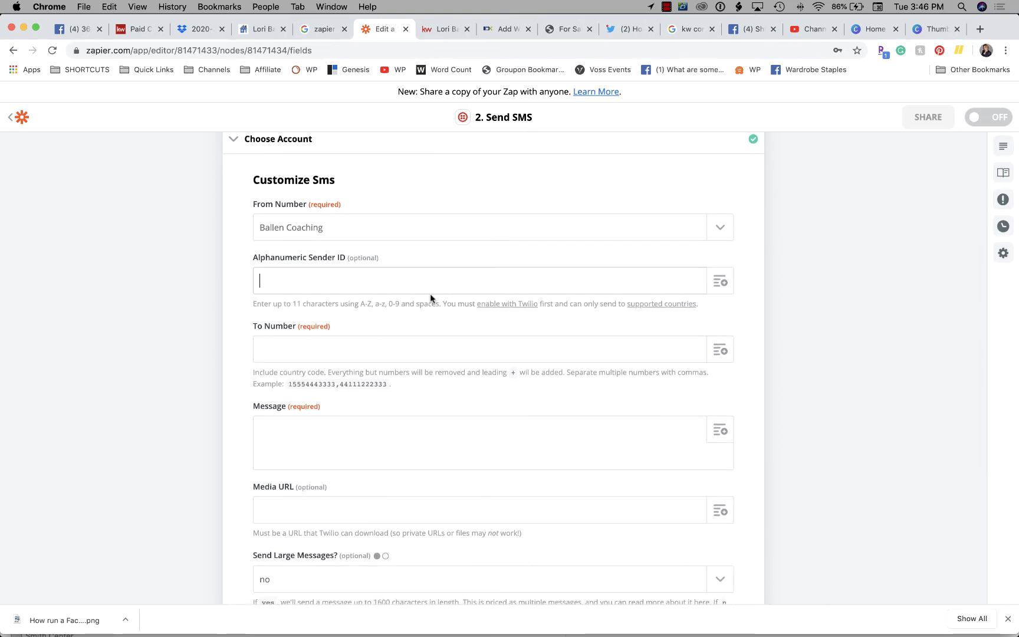
text(702)
key(BackSpace)
key(BackSpace)
scroll(298, 313, down, 1)
Reconfirm the business's Twilio number as the SMS sender
click(281, 326)
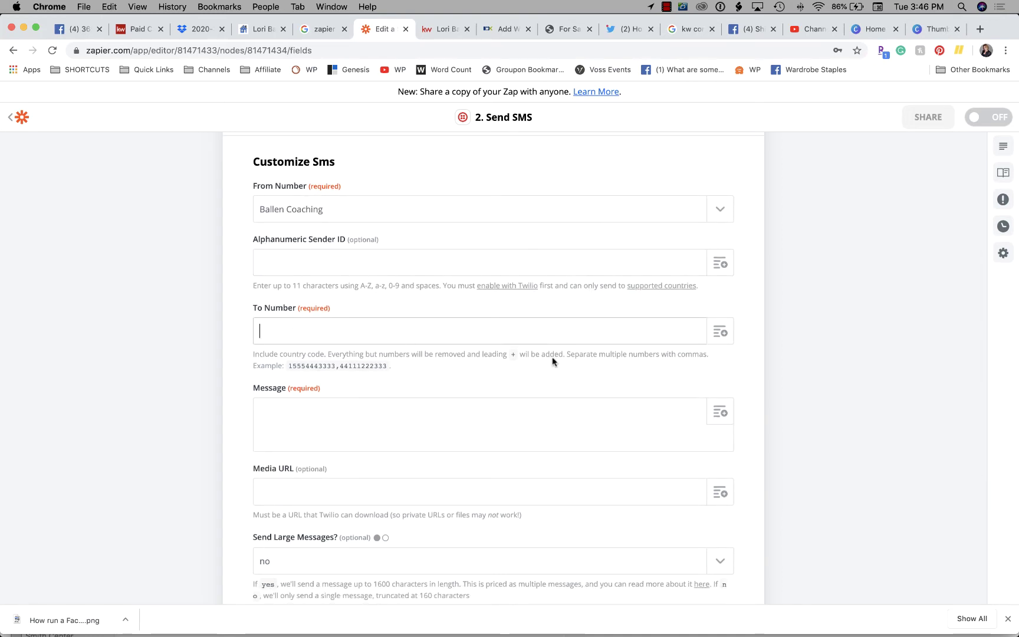
click(461, 434)
scroll(461, 434, up, 1)
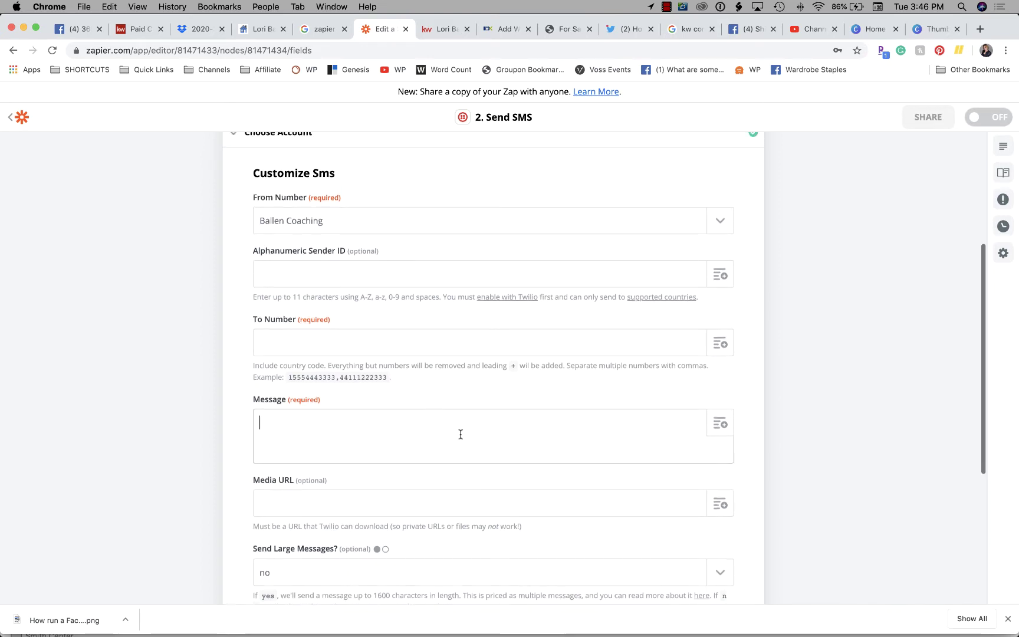
click(299, 338)
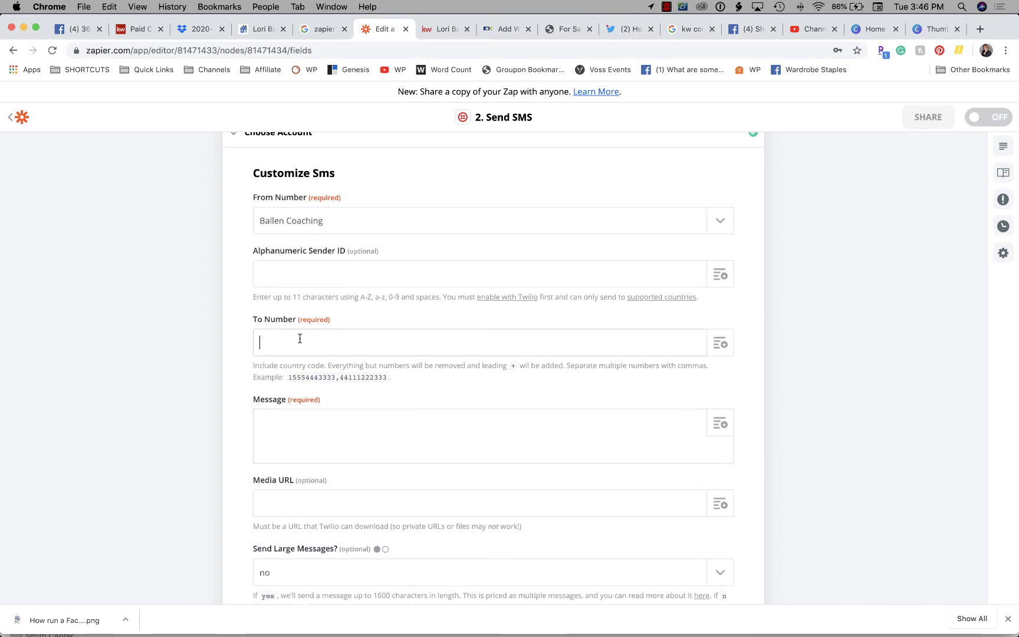
click(332, 221)
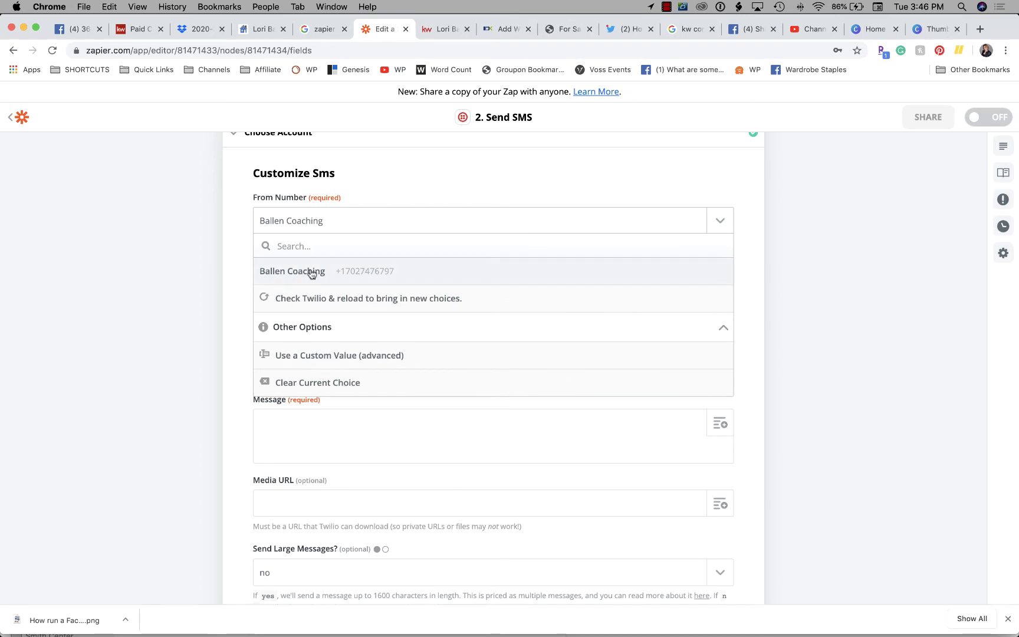
click(318, 271)
click(290, 276)
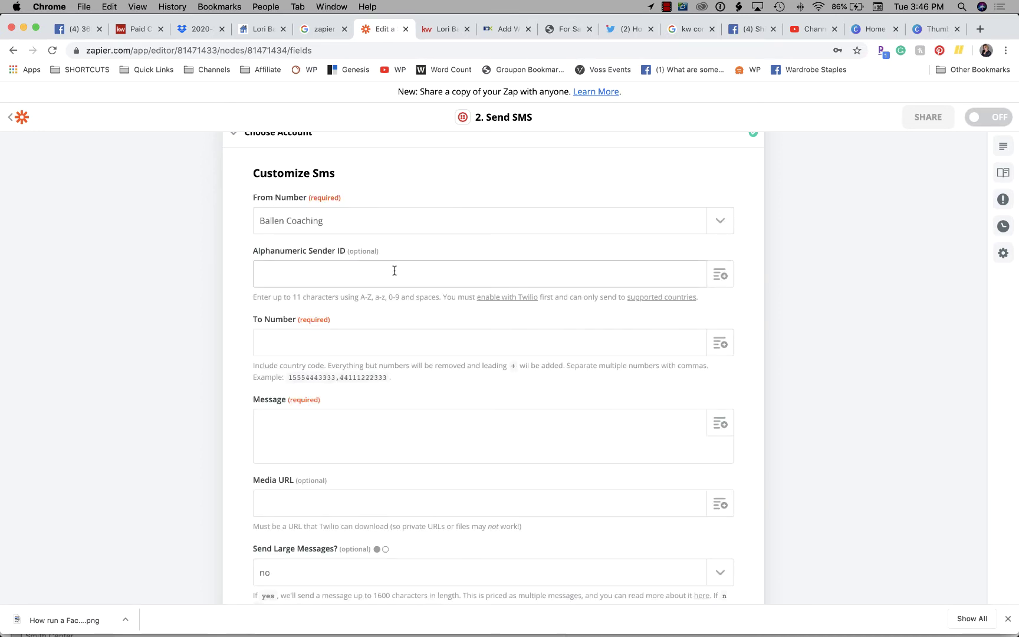
Copy the contact's phone number from Apple Notes and paste it into To Number
click(380, 342)
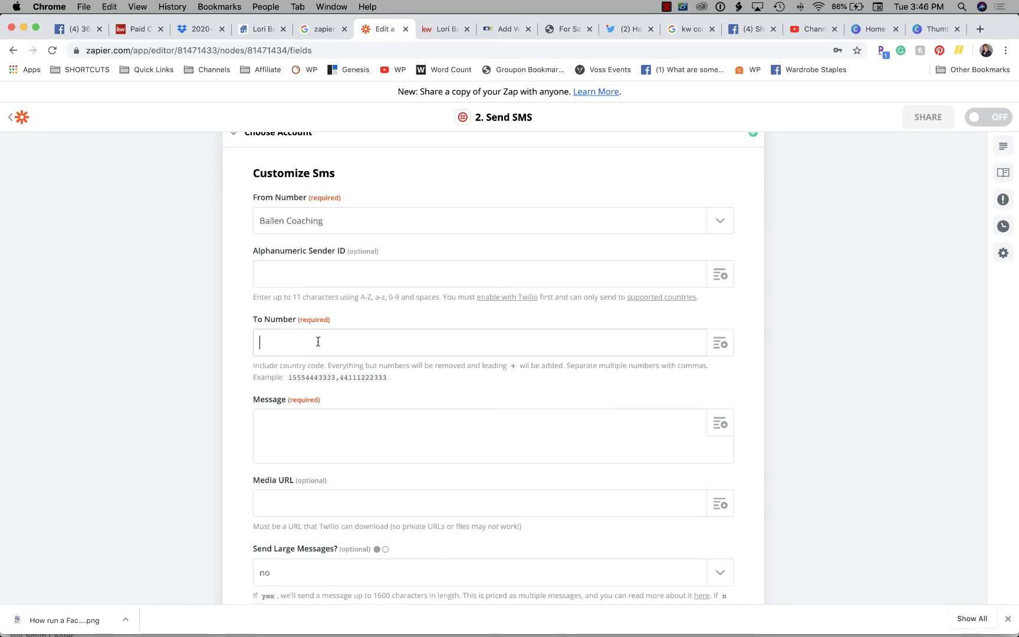
scroll(354, 339, down, 1)
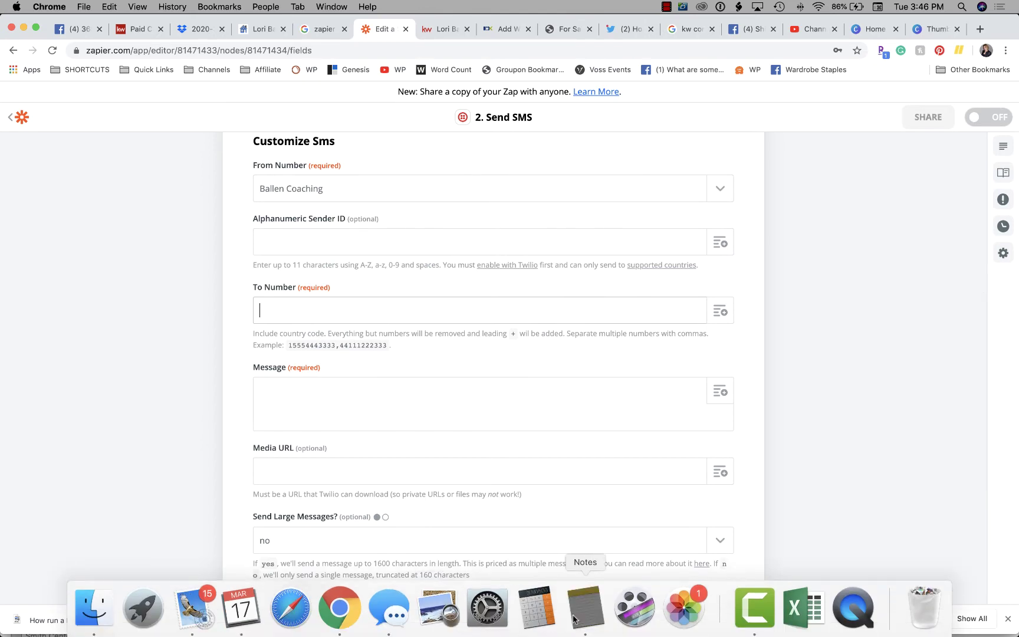
click(585, 614)
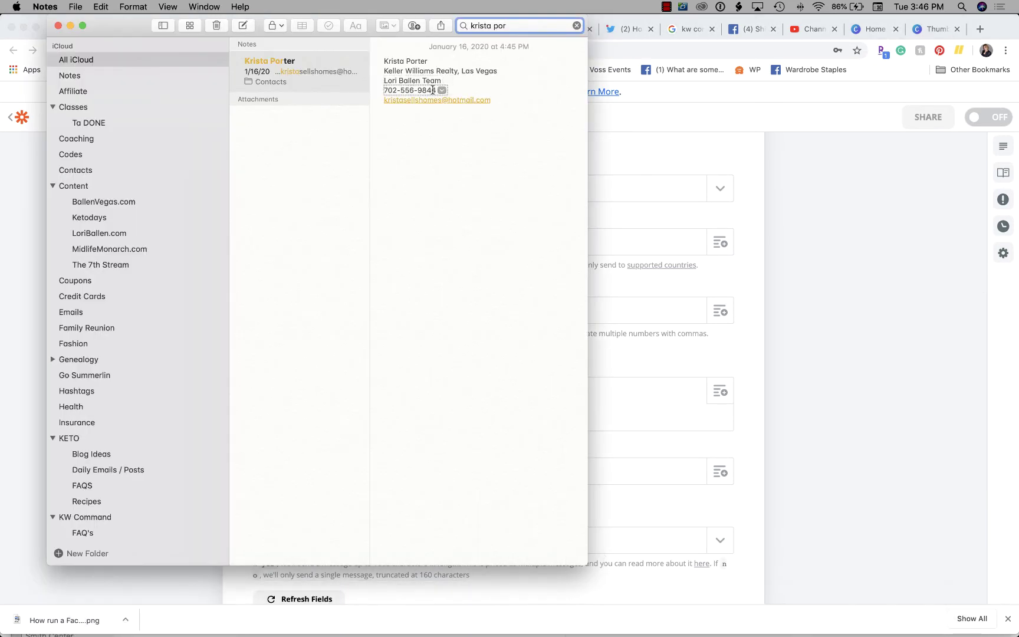
drag(437, 89, 380, 89)
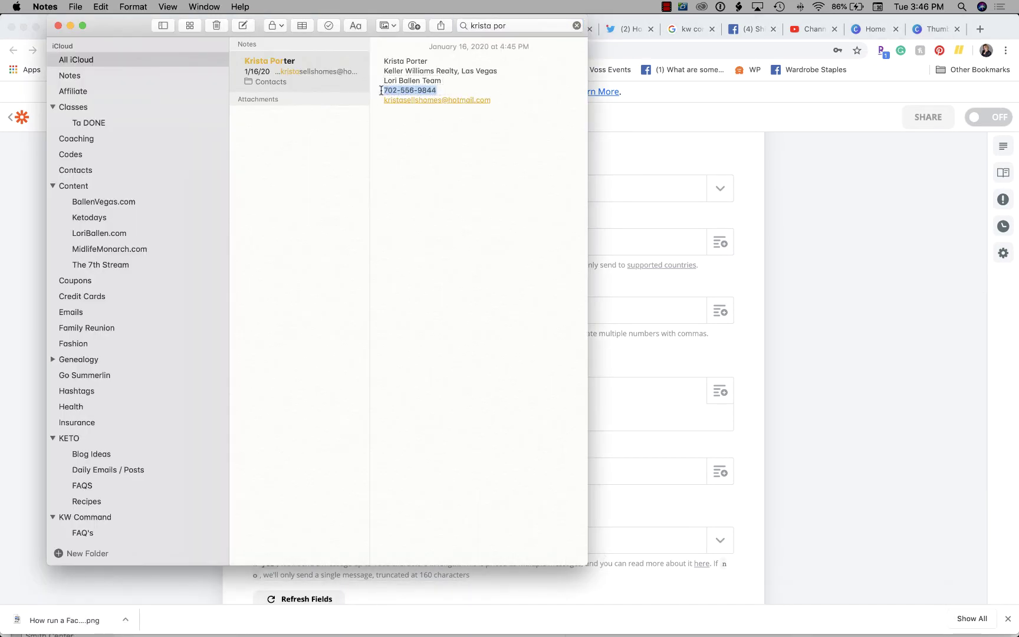
key(super+c)
click(737, 180)
key(super+v)
scroll(355, 359, down, 1)
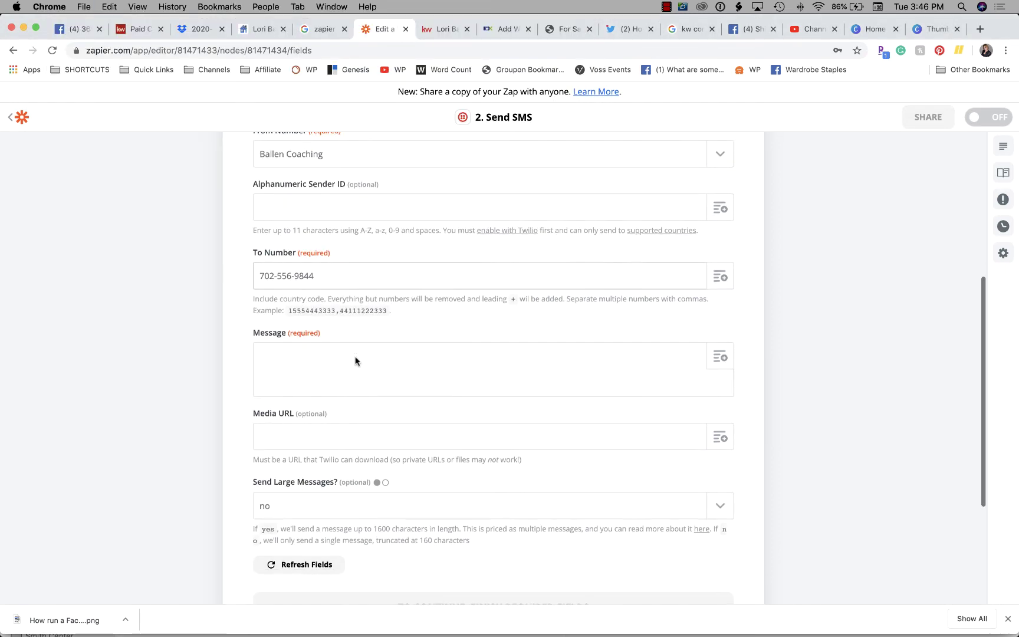
Begin the SMS message with 'You have a new lead on', checking the property photos for the listing name
click(358, 358)
scroll(355, 357, down, 5)
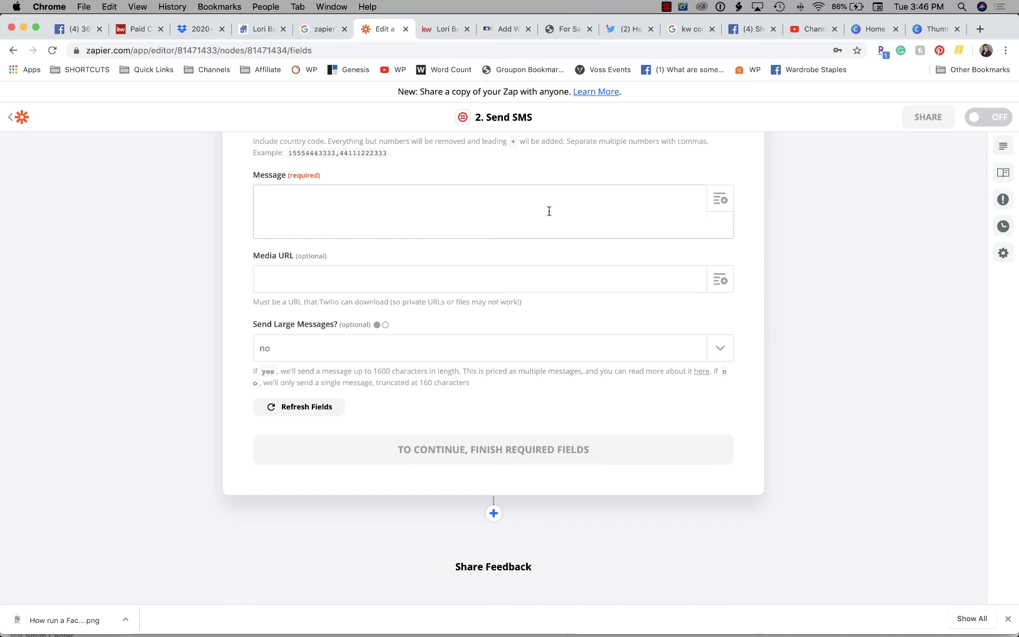
click(720, 199)
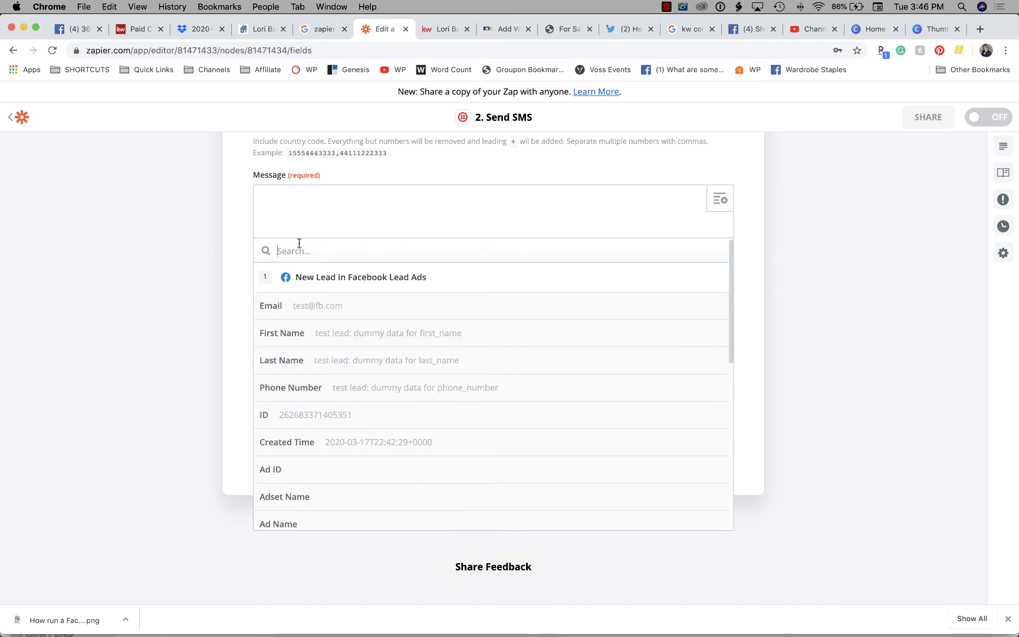
scroll(298, 244, down, 1)
scroll(298, 244, up, 1)
click(294, 206)
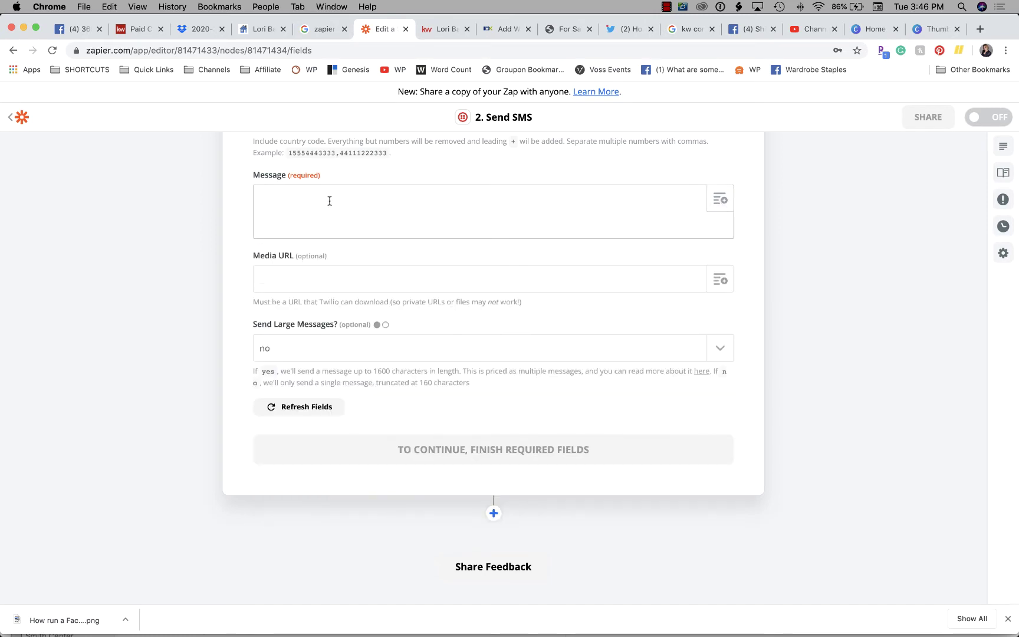
text(You have a new lead on)
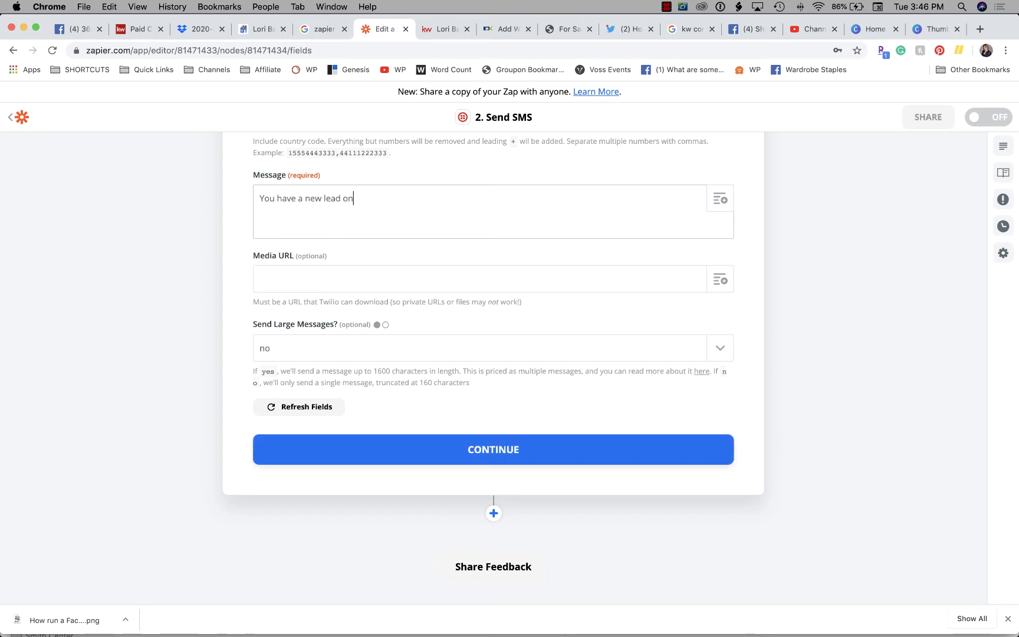
click(720, 201)
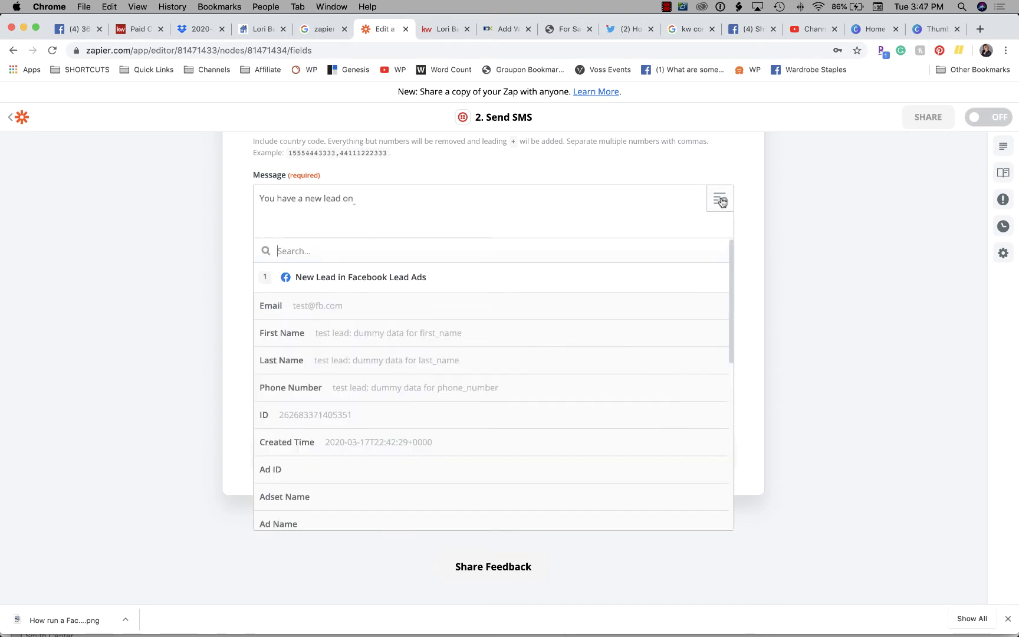
scroll(396, 424, down, 10)
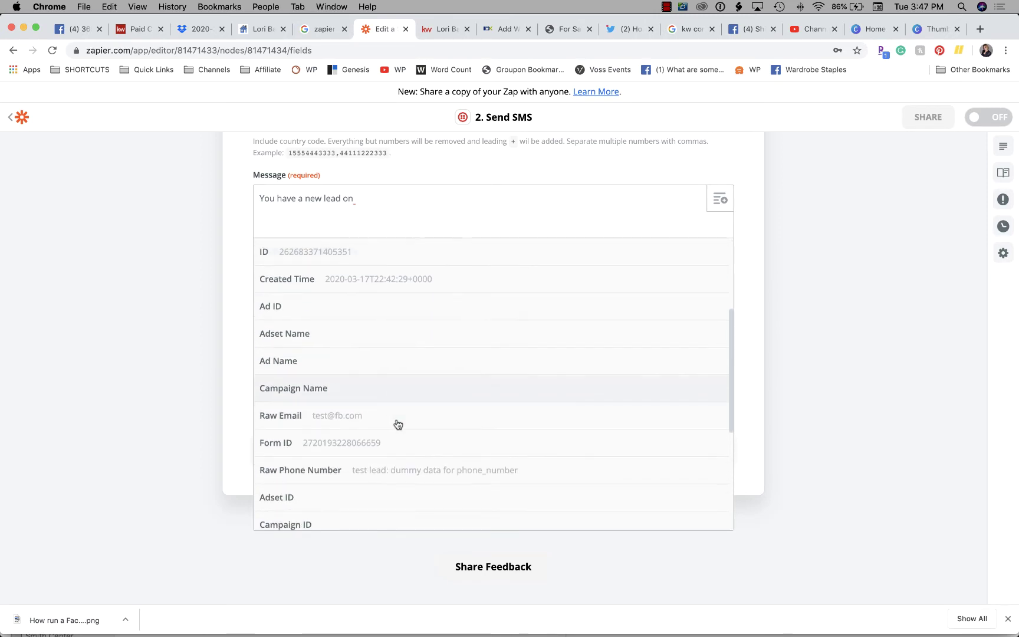
scroll(397, 426, down, 3)
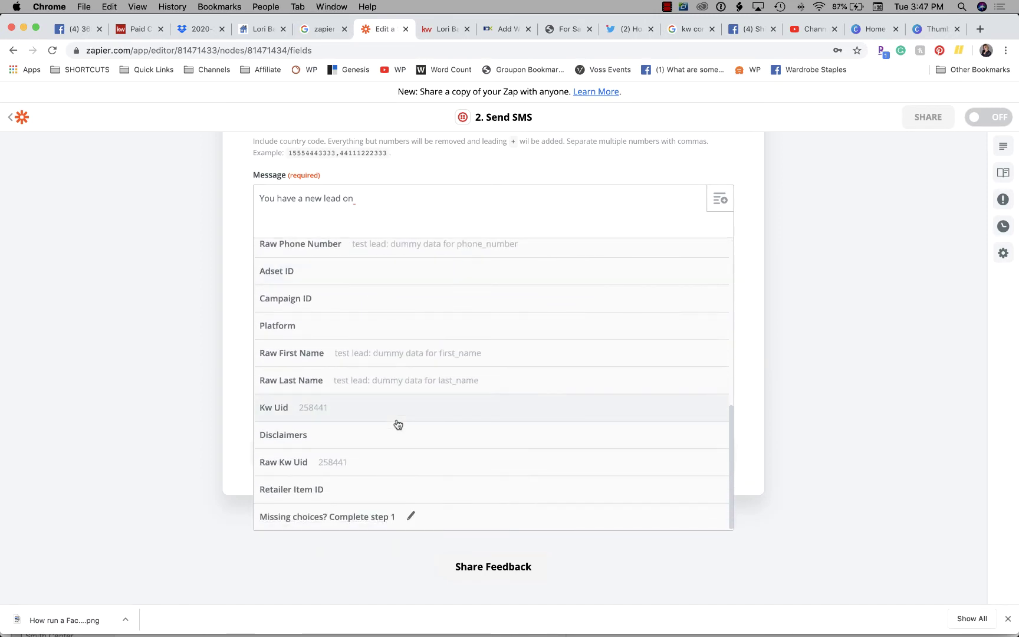
scroll(396, 426, up, 15)
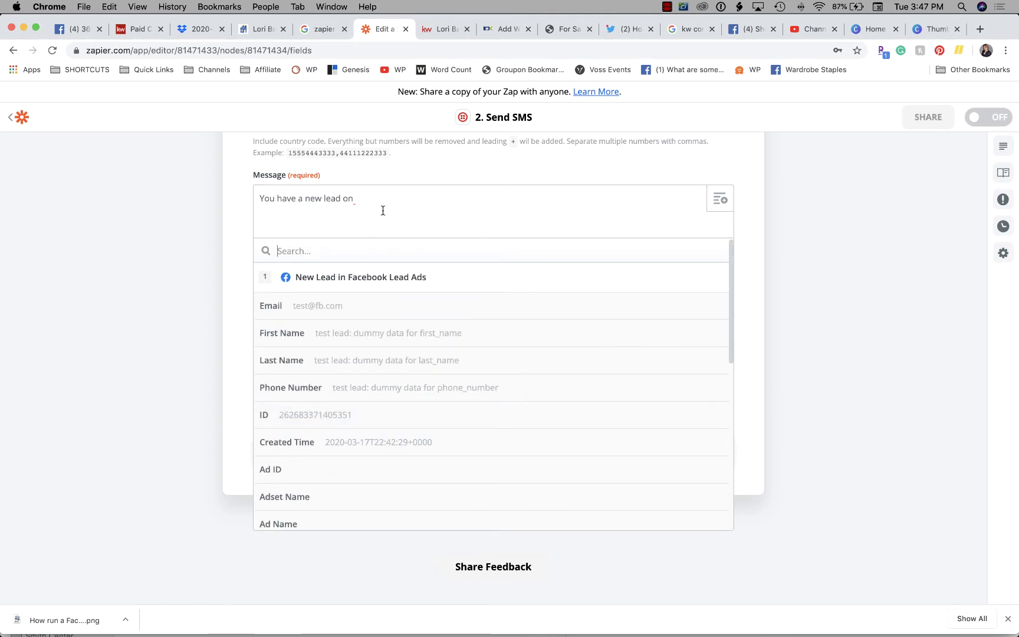
click(393, 197)
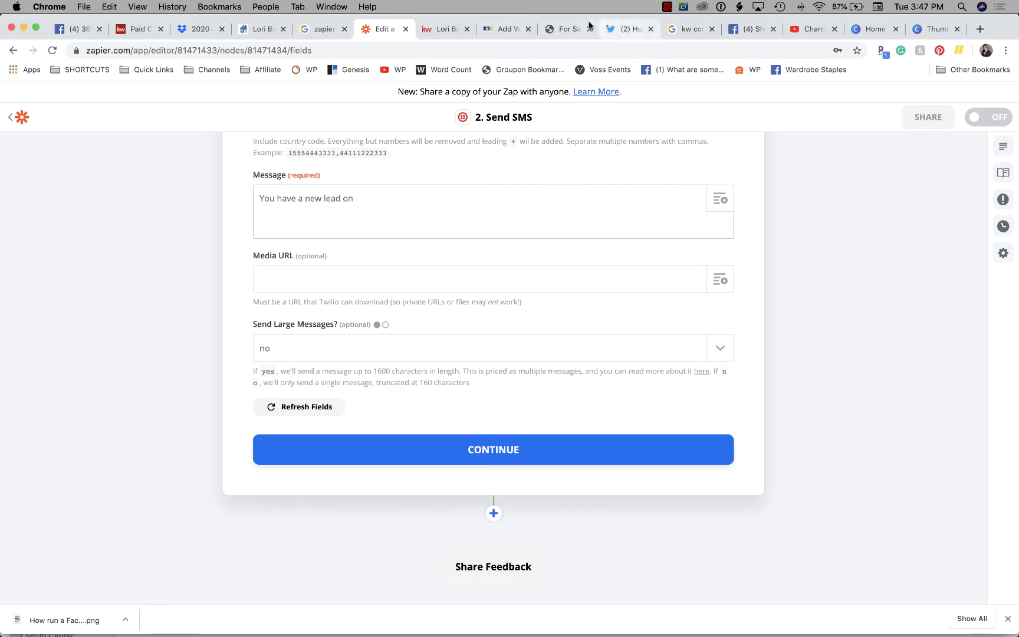
click(195, 29)
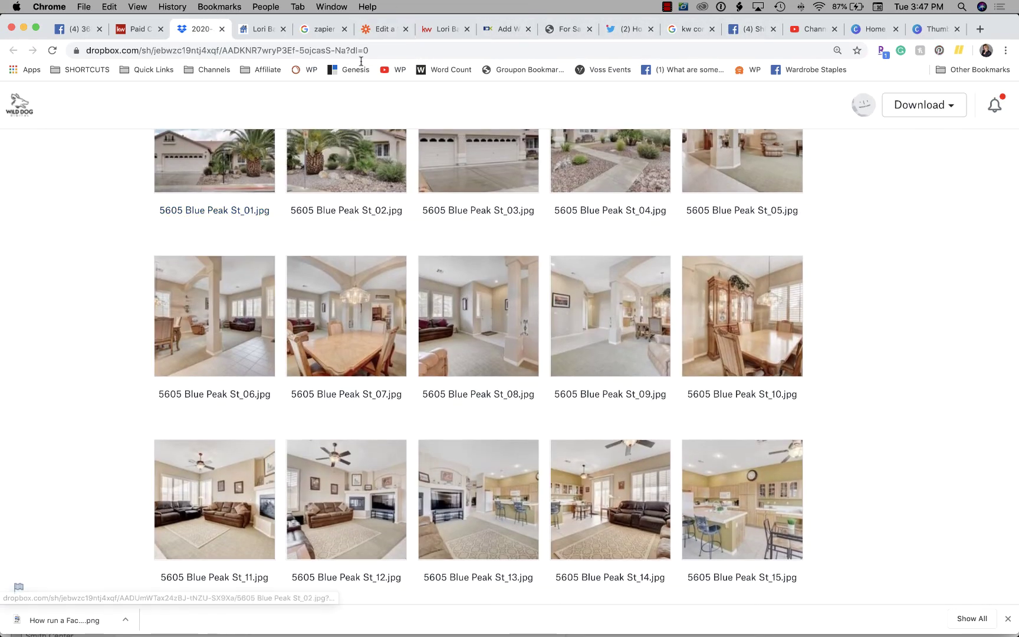
click(392, 29)
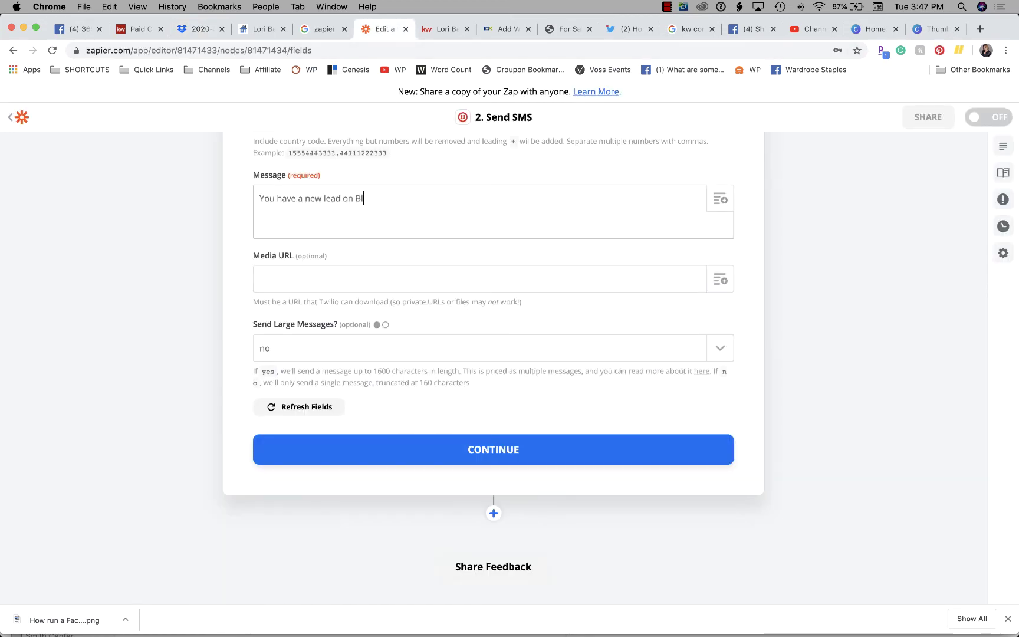
Add 'Pea' and insert the lead's First Name and Last Name fields
text(Peak from)
click(720, 199)
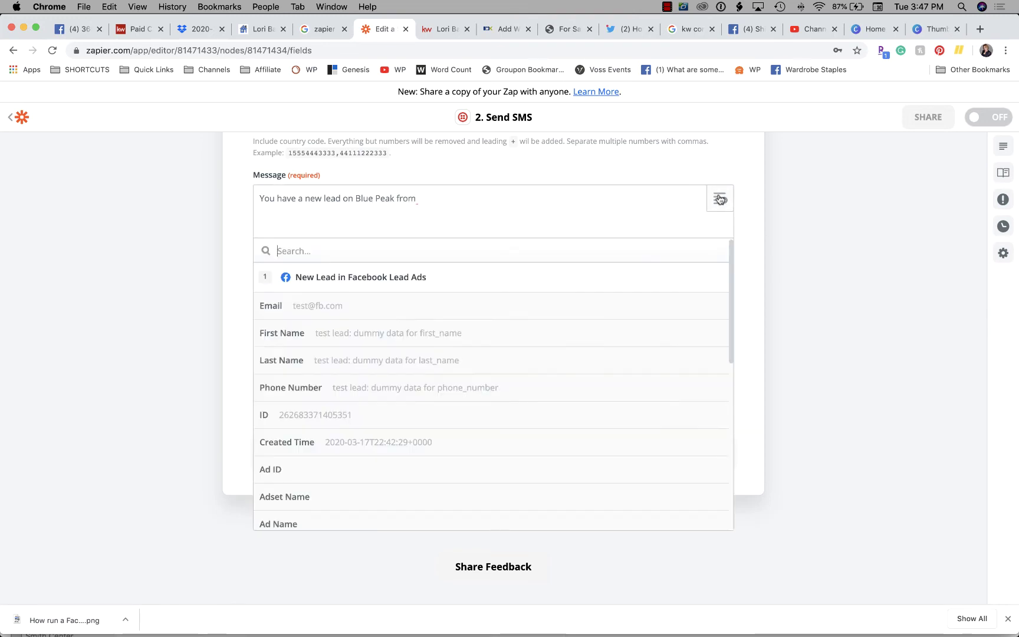
click(346, 333)
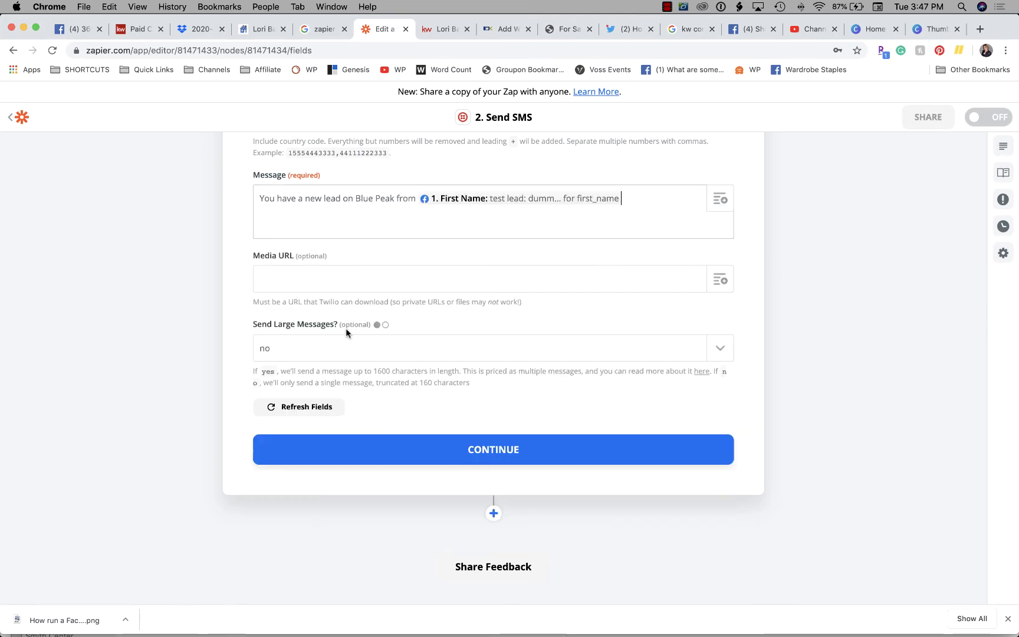
click(720, 199)
click(381, 360)
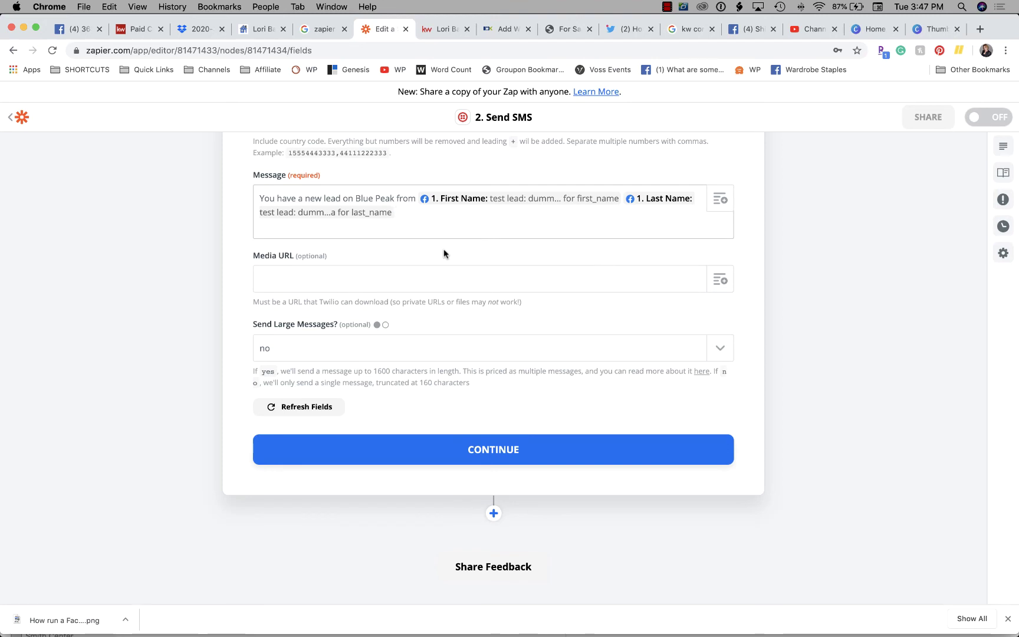
Add 'at' followed by the lead's Raw Phone Number field
text(at)
click(720, 200)
scroll(358, 391, down, 3)
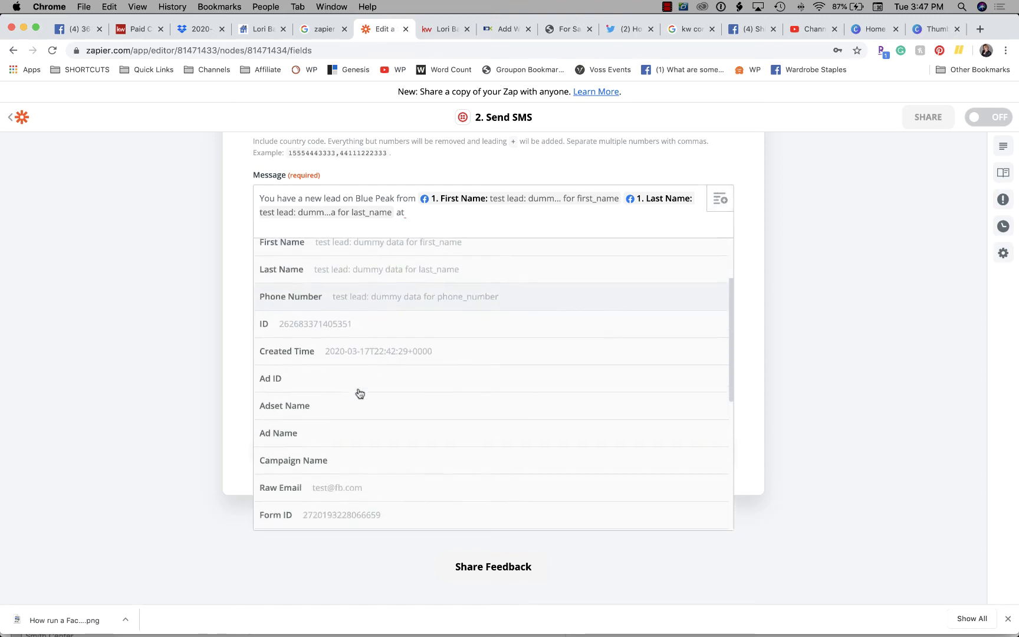
scroll(359, 394, down, 5)
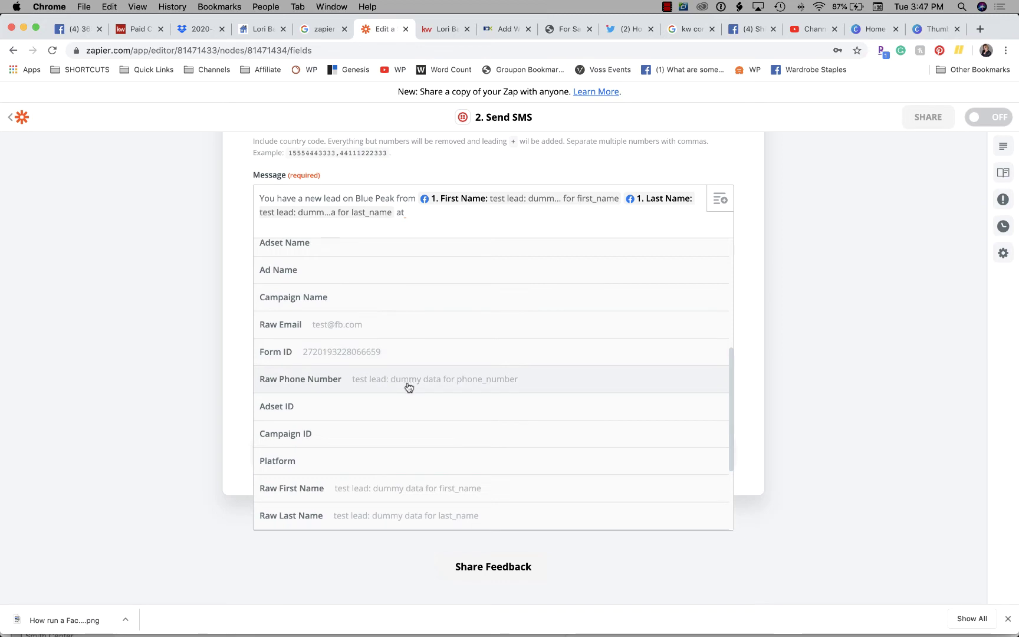
scroll(407, 387, down, 1)
scroll(417, 377, down, 3)
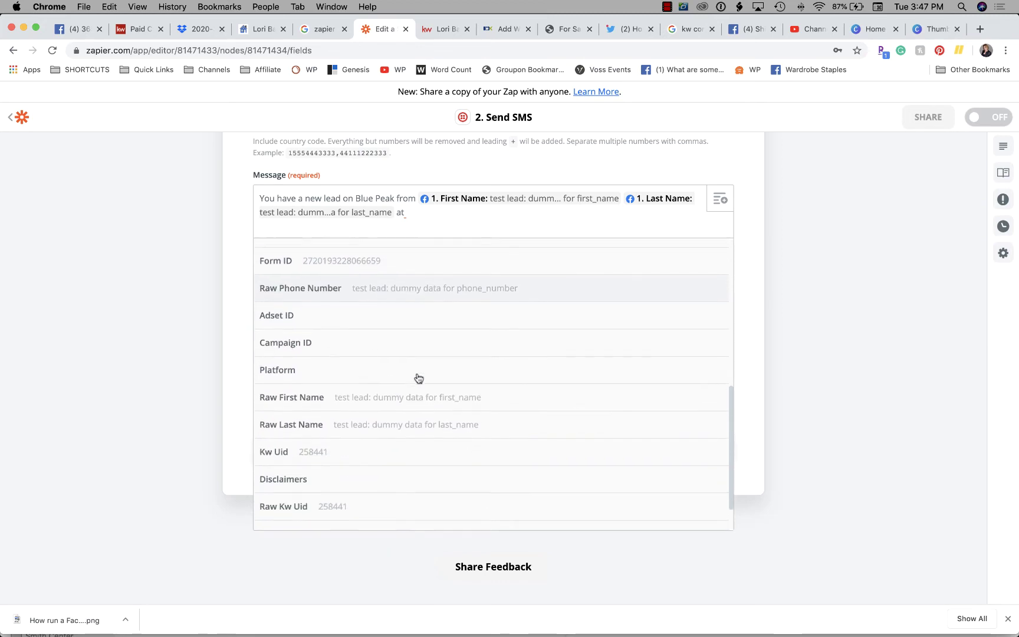
scroll(419, 378, down, 2)
scroll(419, 383, up, 10)
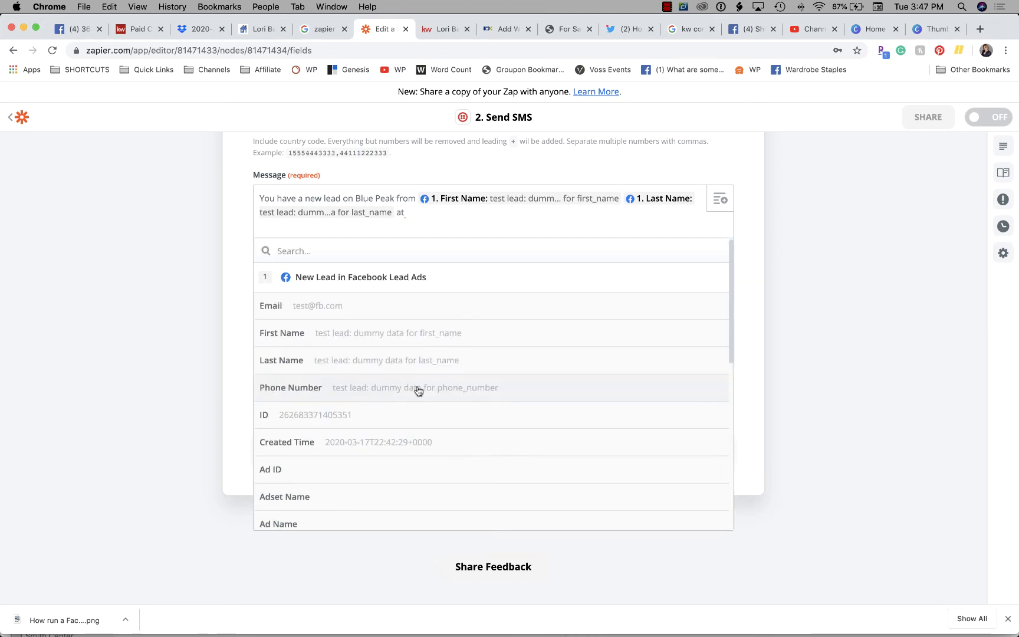
scroll(418, 390, down, 10)
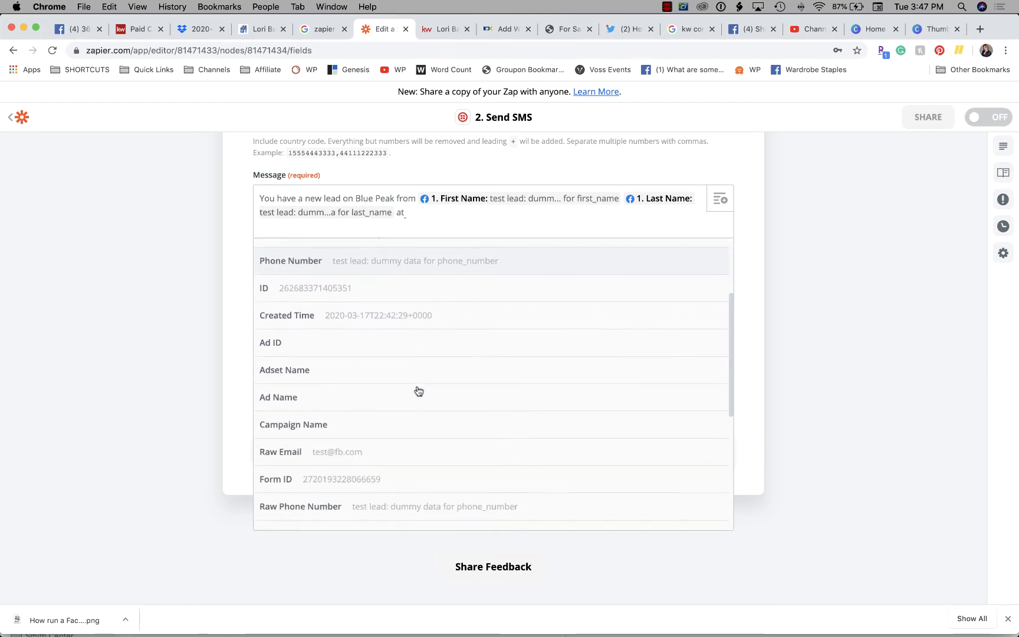
scroll(419, 390, down, 1)
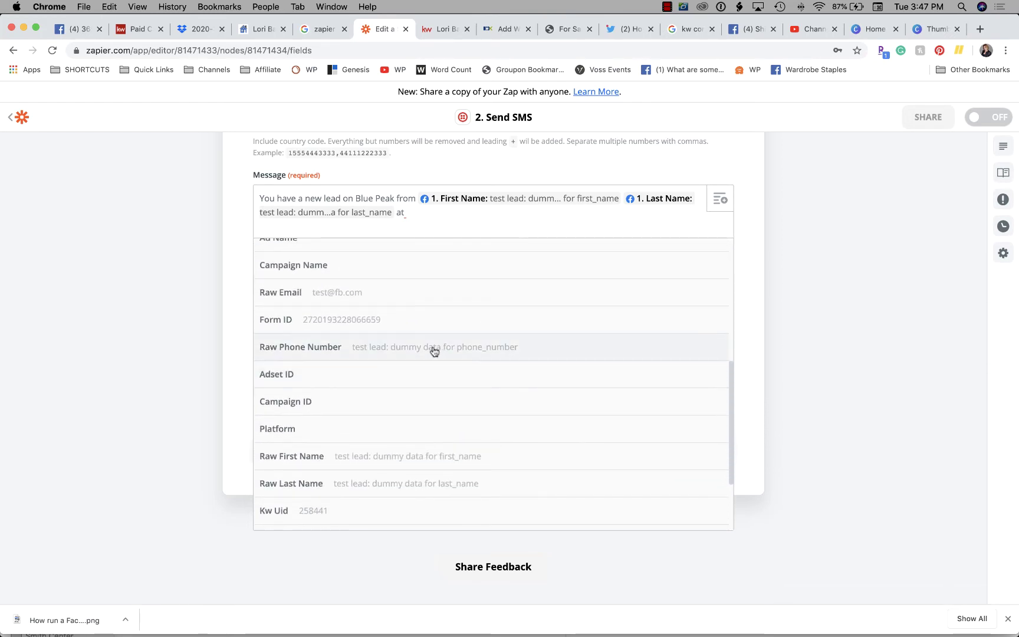
click(431, 349)
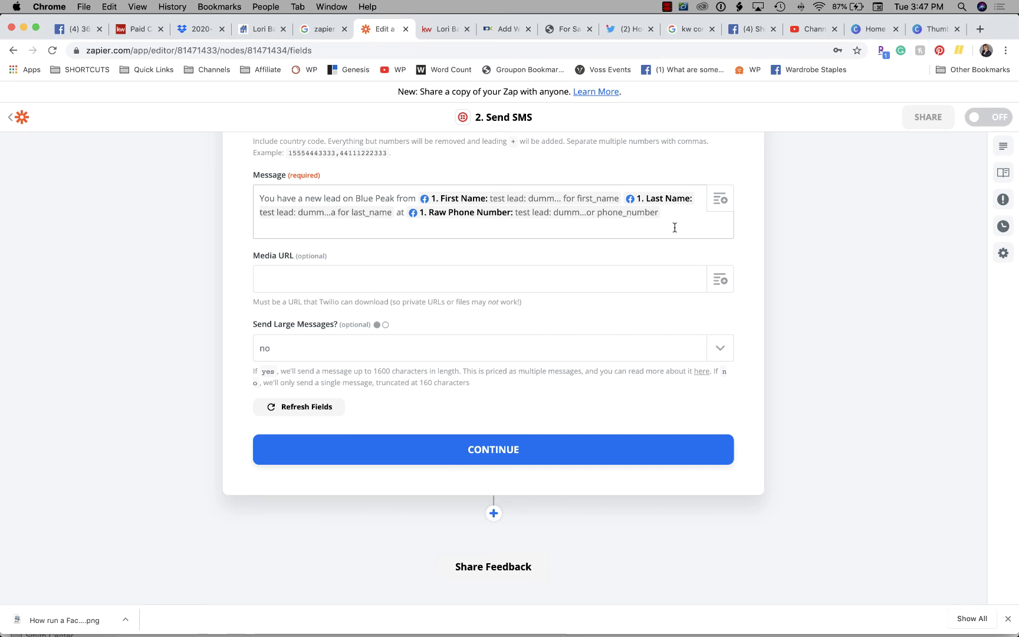
Add 'and email:' followed by the lead's Raw Email field
text(and email:)
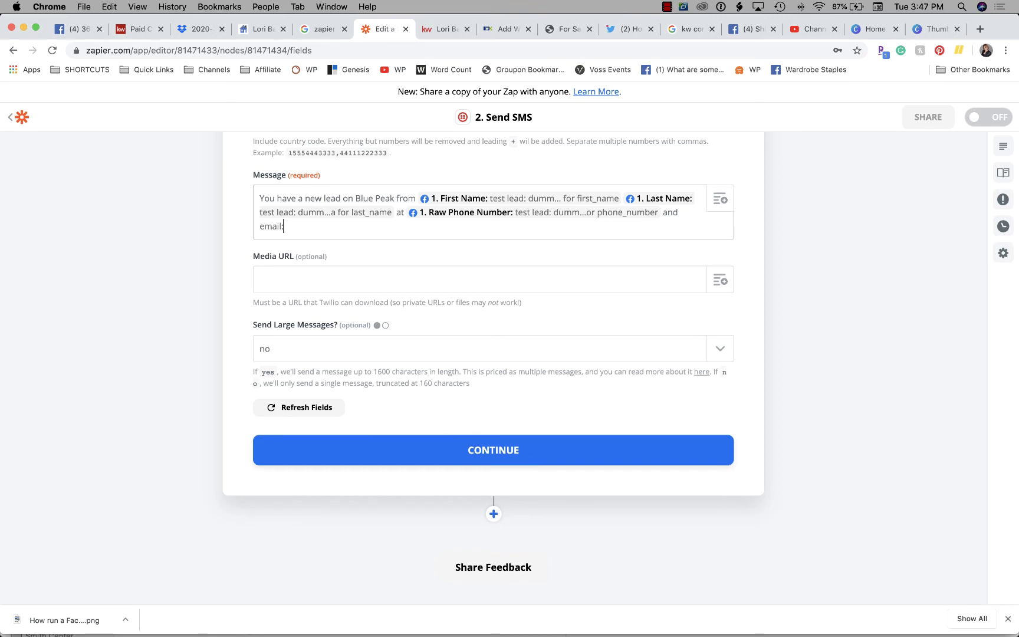
click(720, 198)
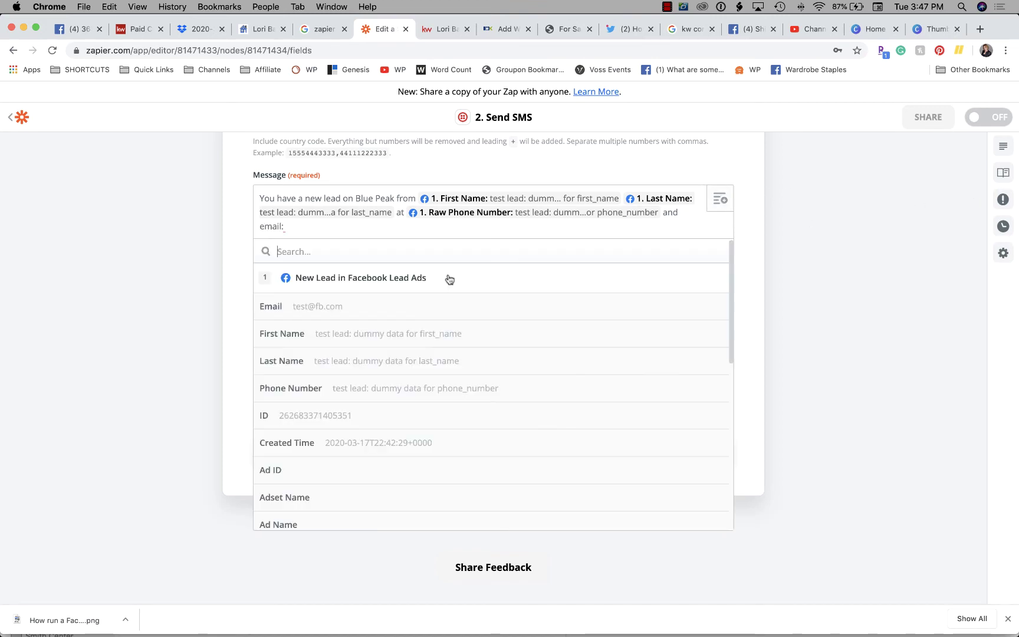
scroll(339, 381, down, 5)
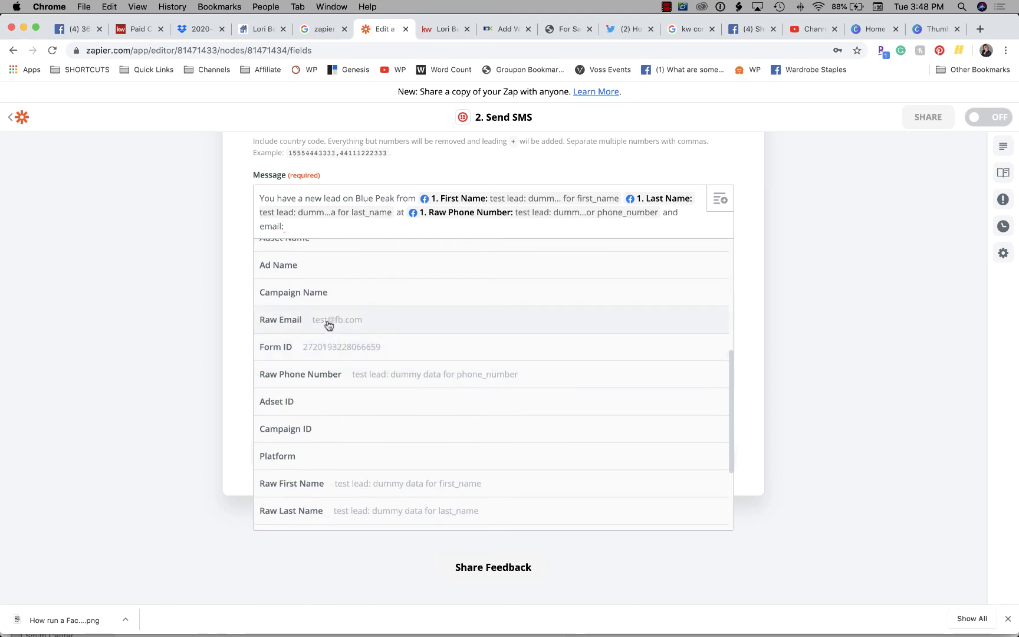
click(329, 321)
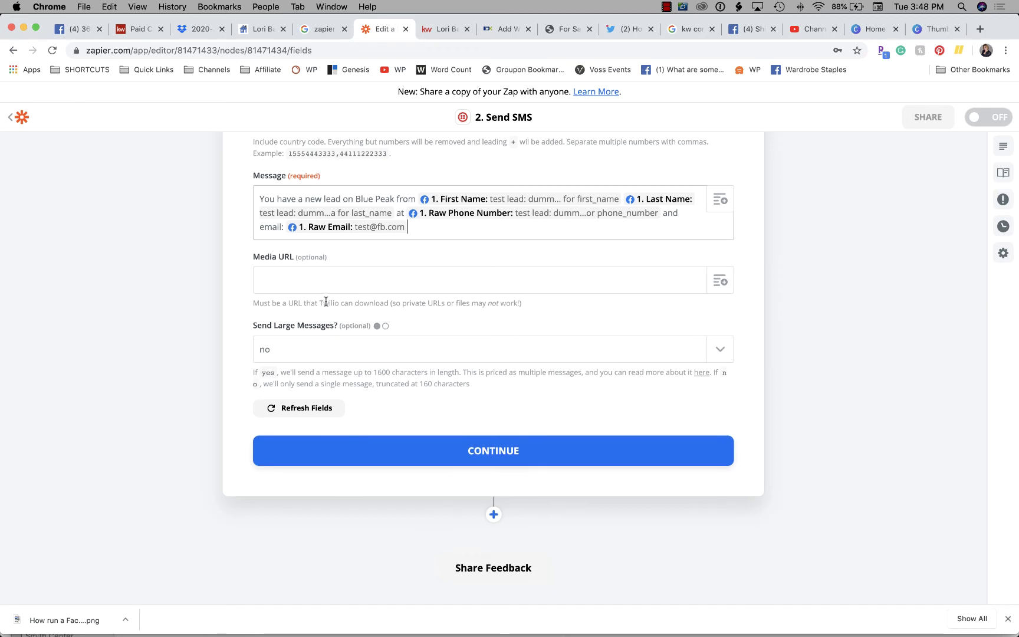
scroll(326, 300, up, 1)
Set Twilio's Send Large Messages option to yes, allowing texts up to 1600 characters
click(435, 311)
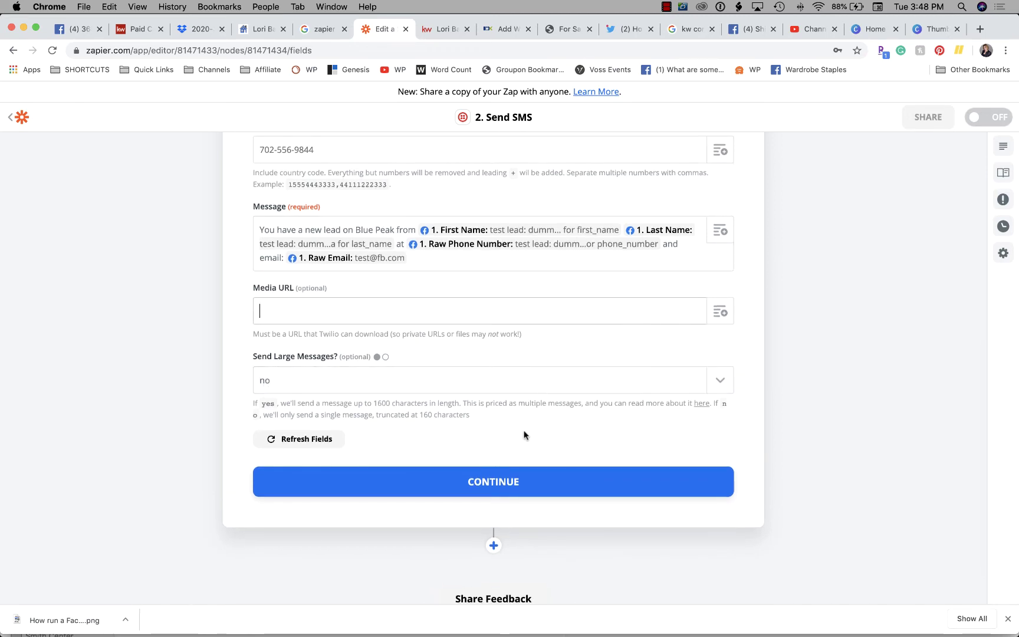
scroll(522, 436, up, 1)
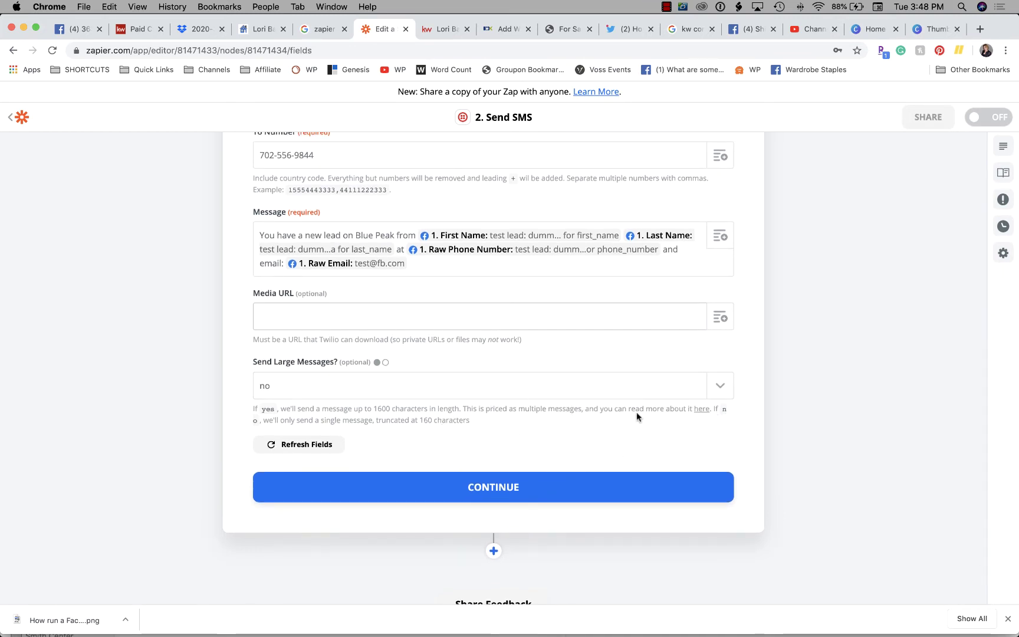
scroll(467, 421, down, 1)
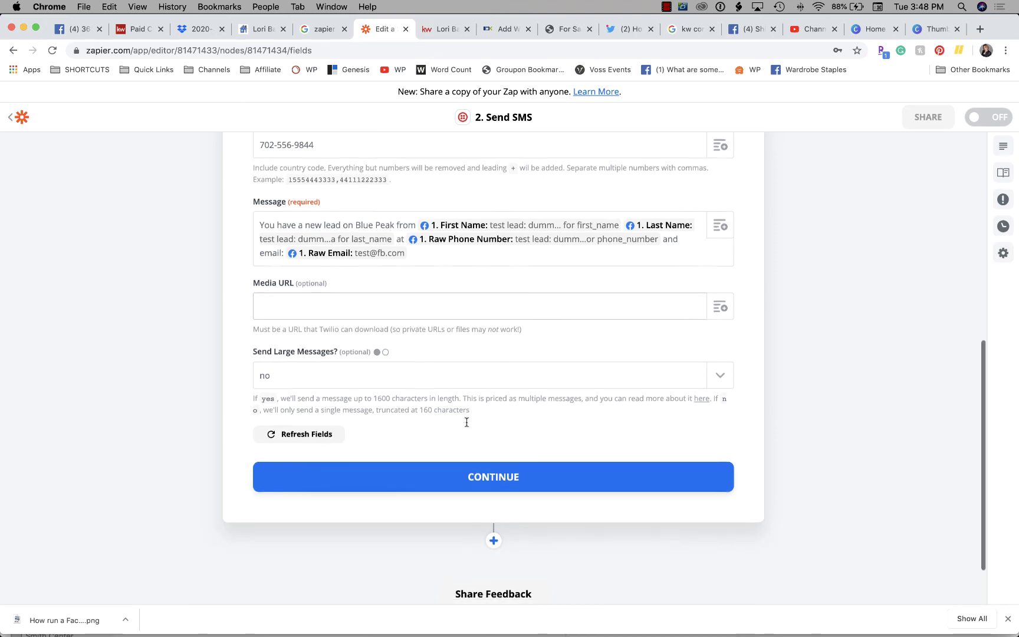
click(306, 370)
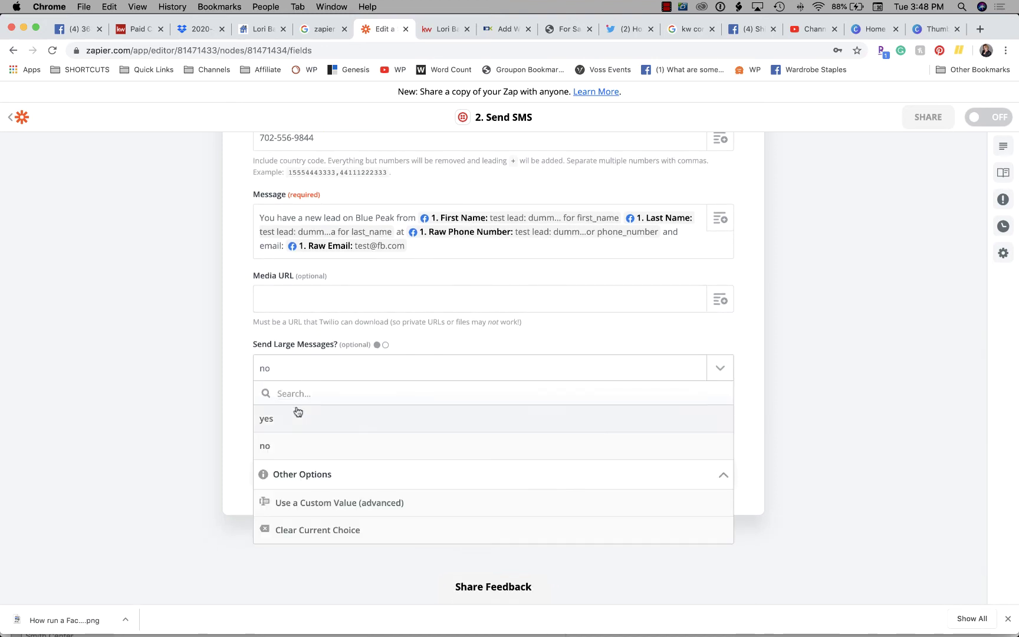
click(283, 423)
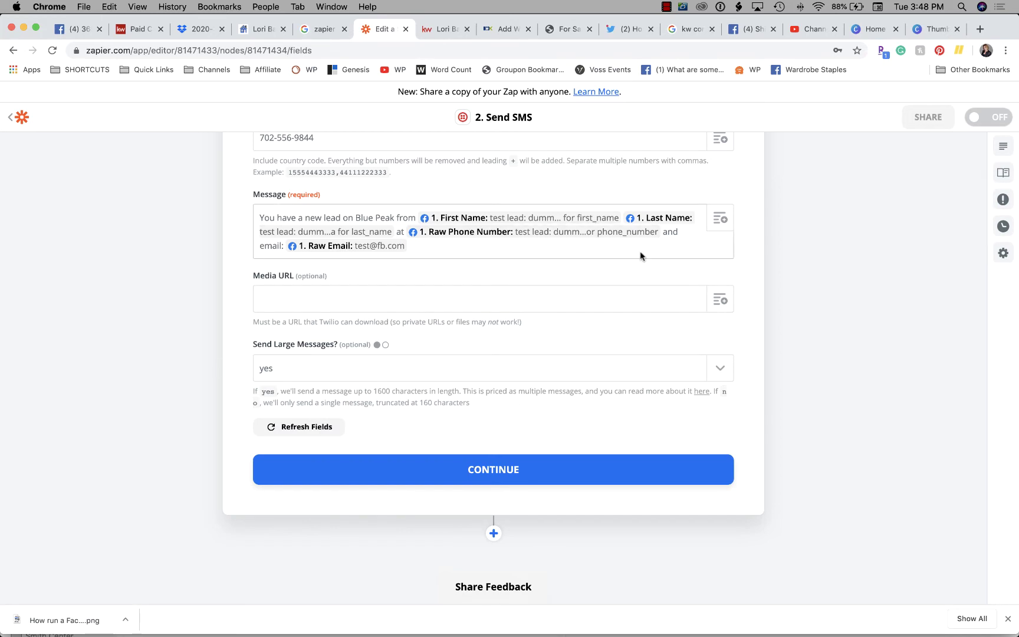
scroll(640, 254, up, 1)
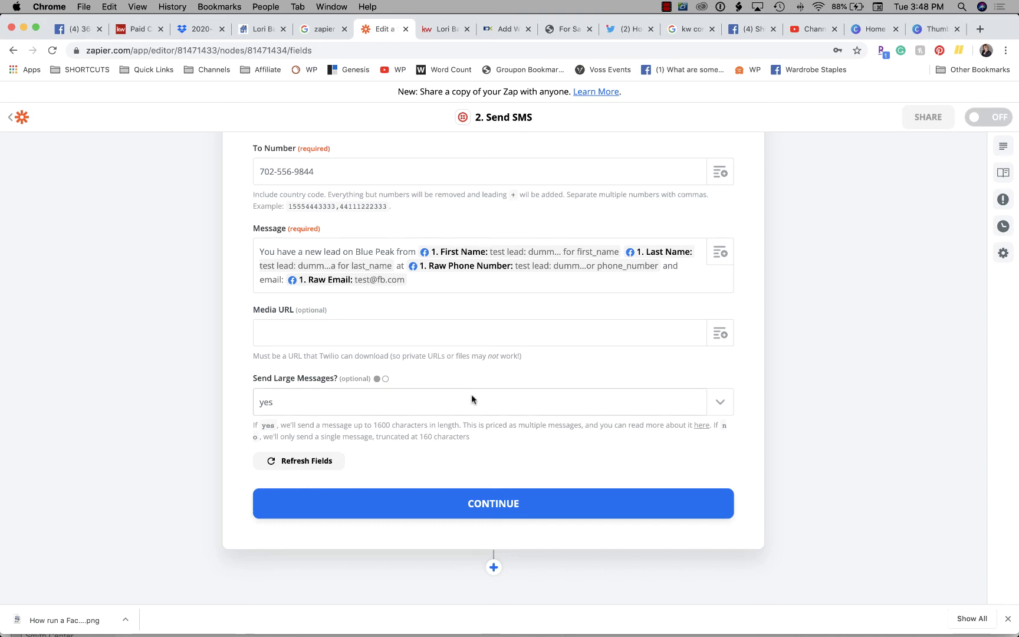
Save the SMS settings, send a Twilio test SMS and review the invalid To number error
click(477, 502)
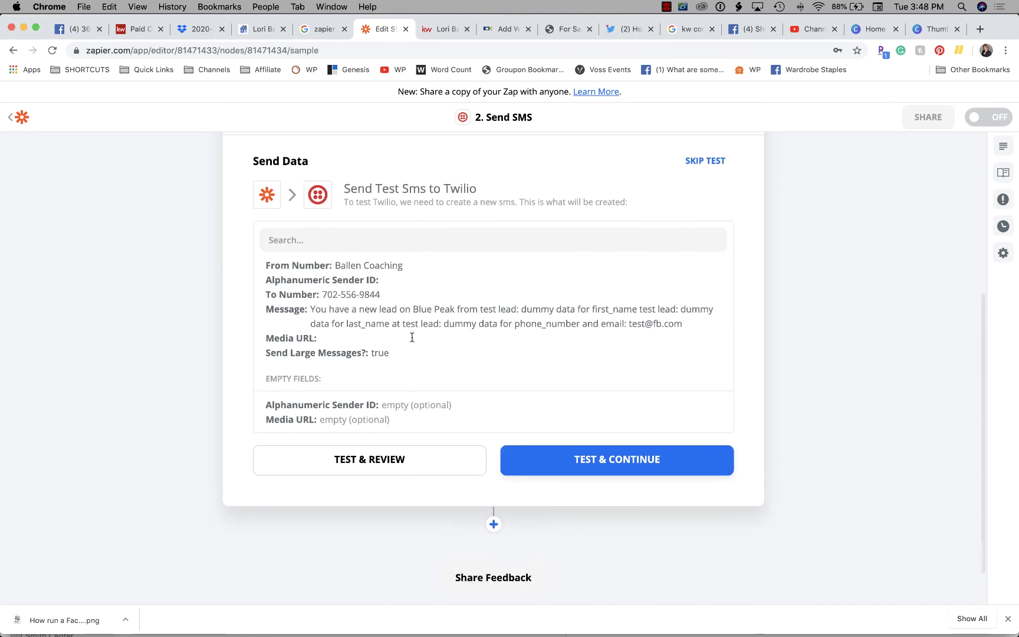
scroll(418, 338, down, 1)
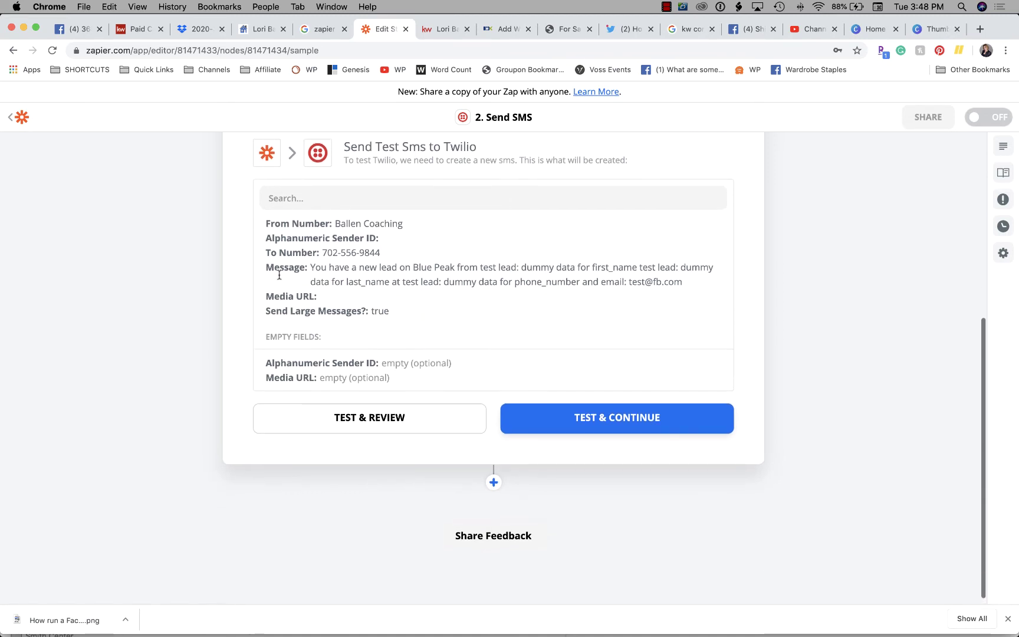
scroll(425, 315, down, 1)
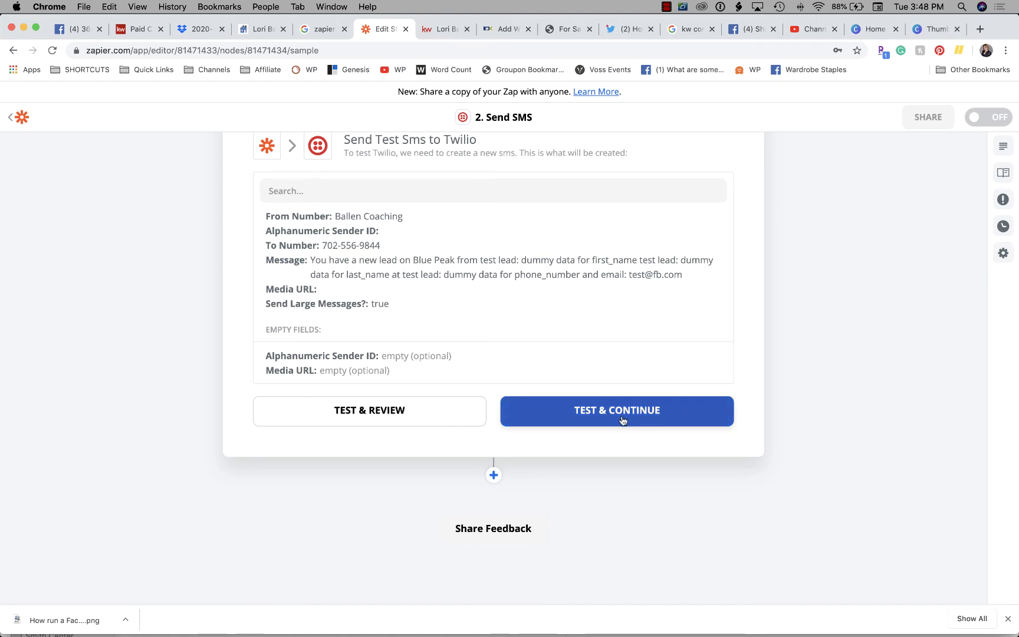
scroll(417, 404, up, 4)
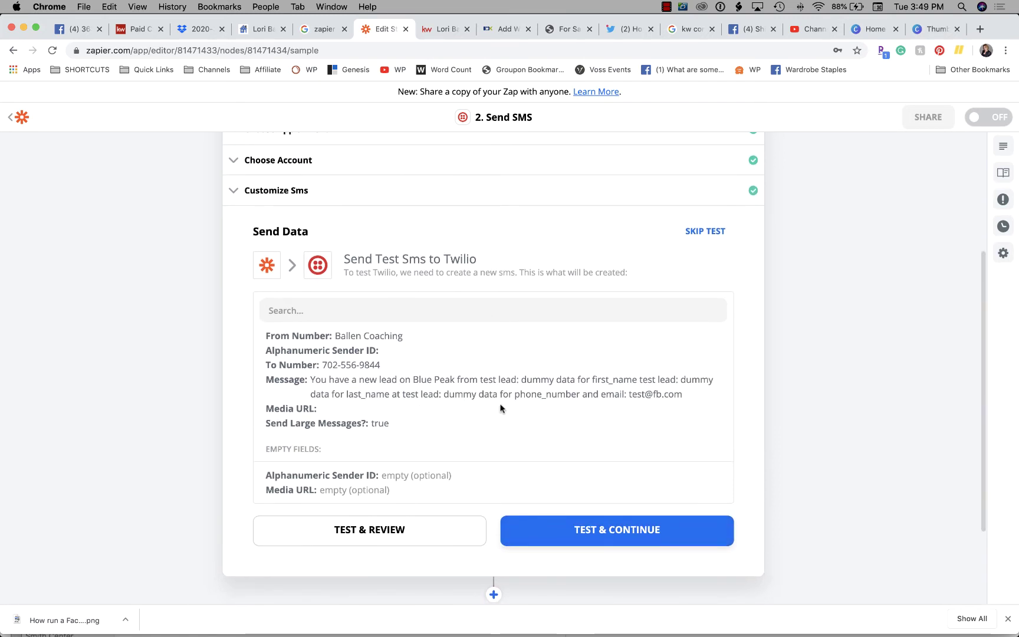
scroll(413, 416, down, 2)
scroll(347, 422, down, 1)
click(589, 463)
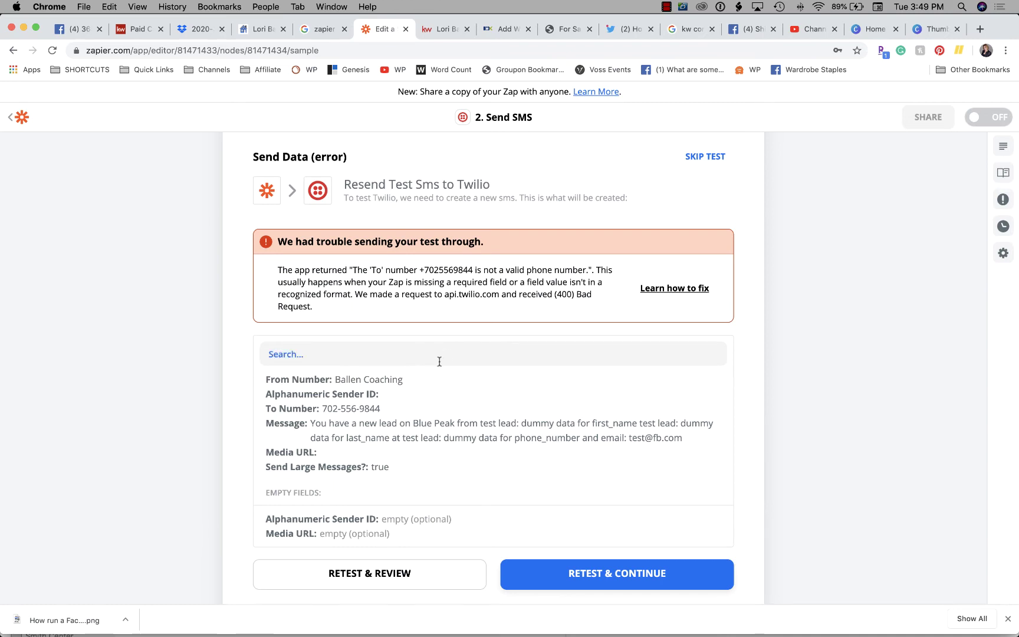
scroll(439, 362, down, 3)
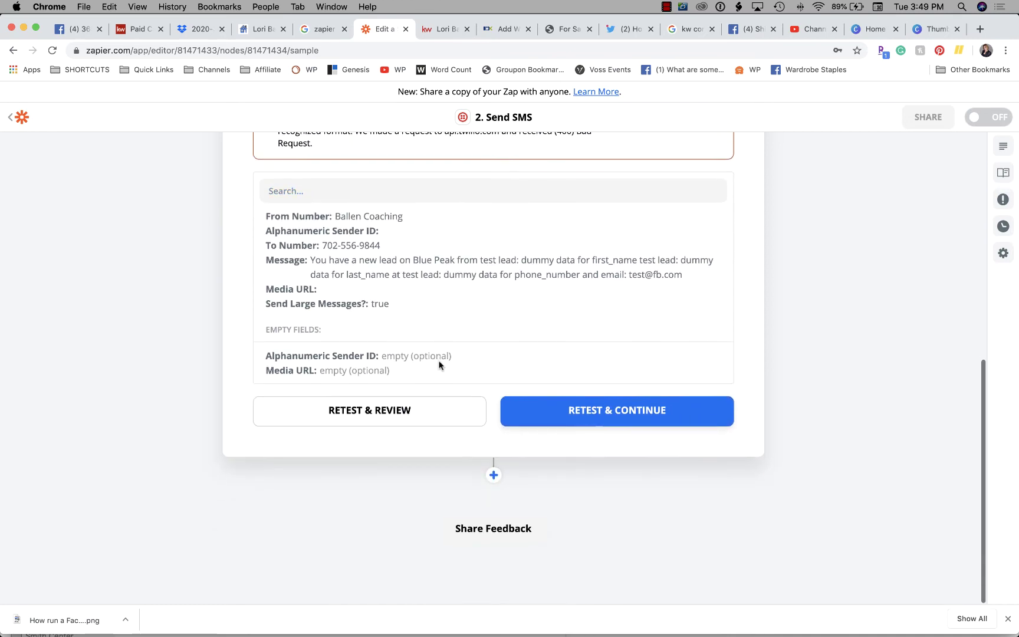
scroll(440, 363, up, 3)
scroll(440, 365, down, 3)
Remove the two hyphens from the To Number and save the SMS settings
click(401, 419)
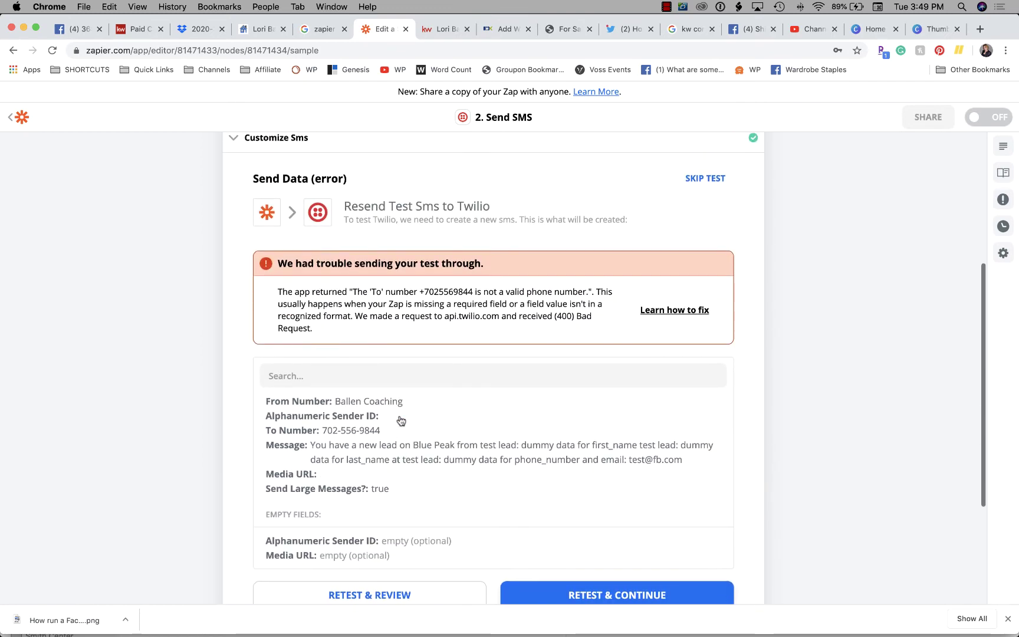
click(295, 288)
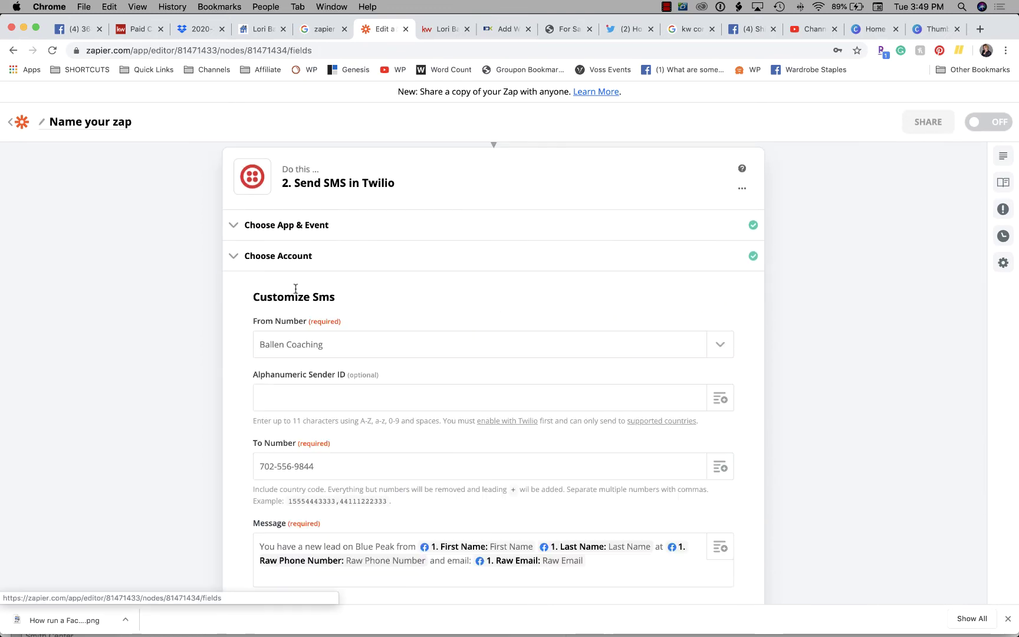
scroll(383, 365, down, 2)
scroll(383, 365, down, 1)
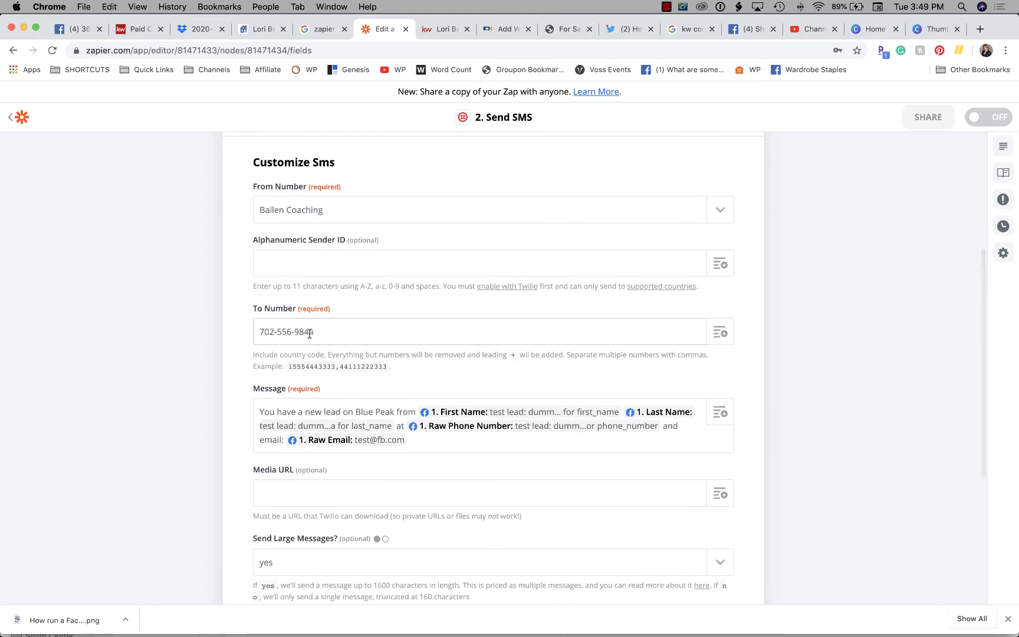
key(BackSpace)
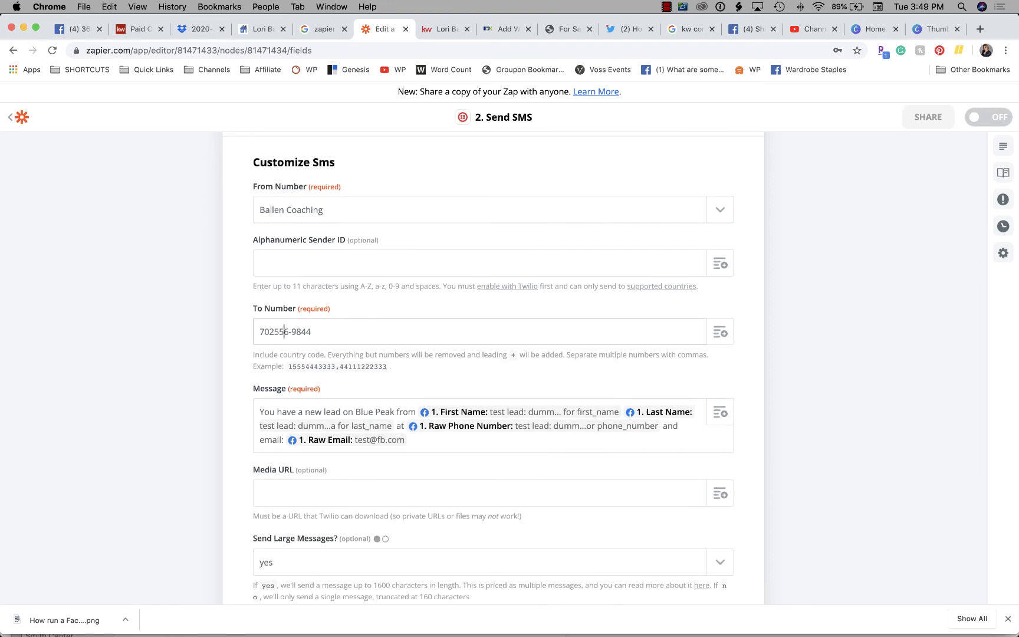
key(BackSpace)
scroll(538, 292, down, 5)
click(489, 499)
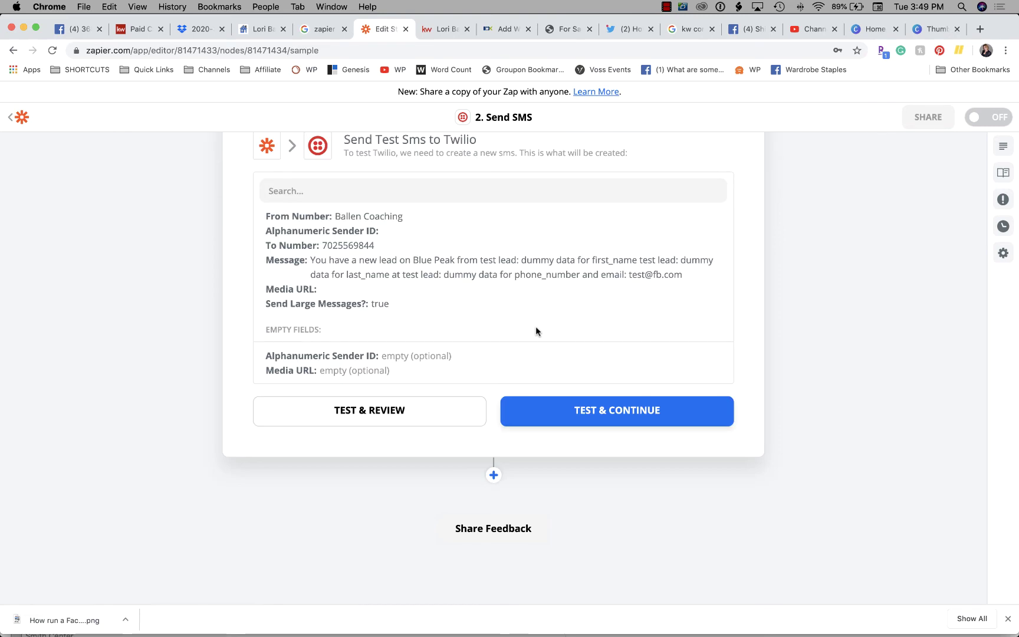
Resend the Twilio test SMS and review the same invalid To number error
click(591, 407)
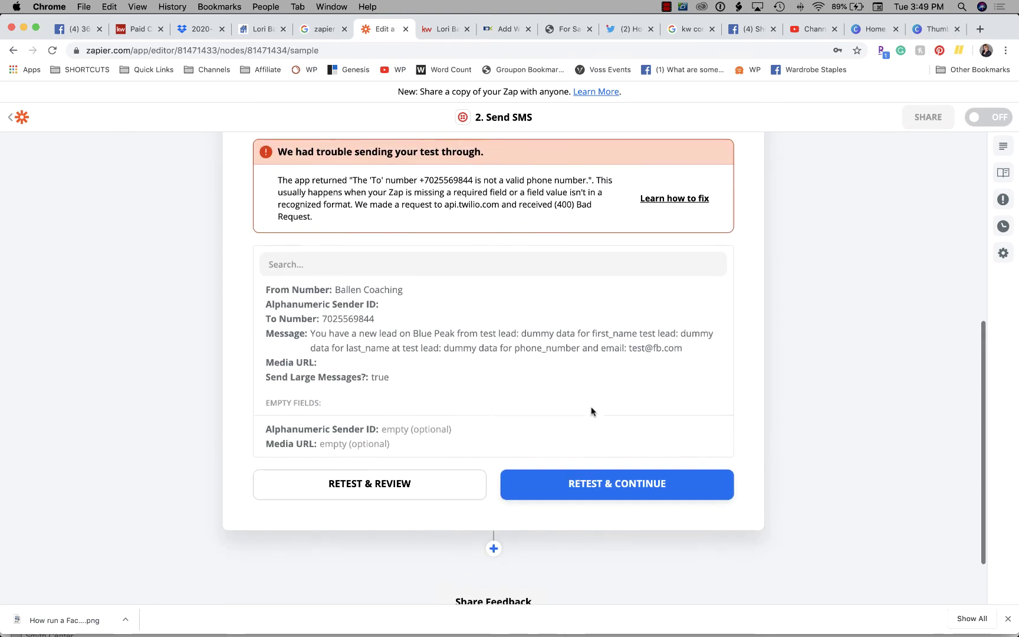
scroll(591, 406, up, 1)
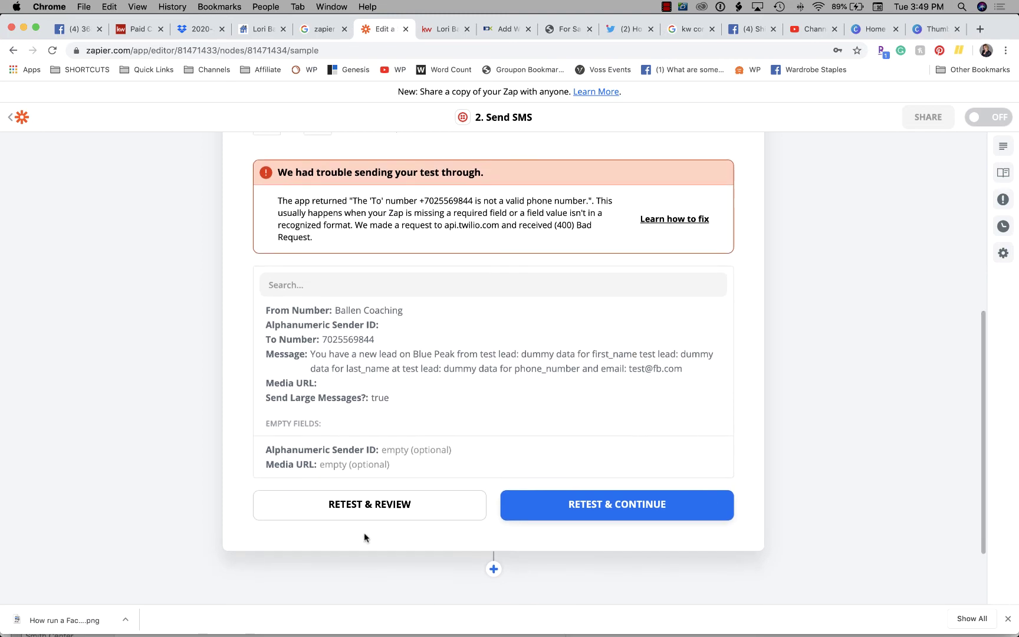
scroll(551, 455, down, 3)
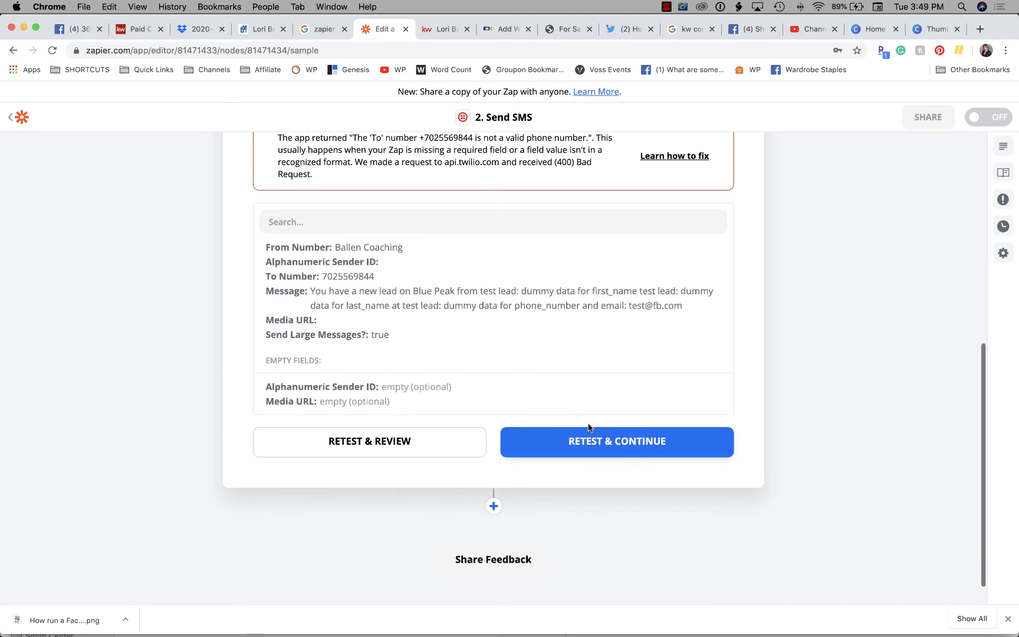
scroll(613, 241, up, 3)
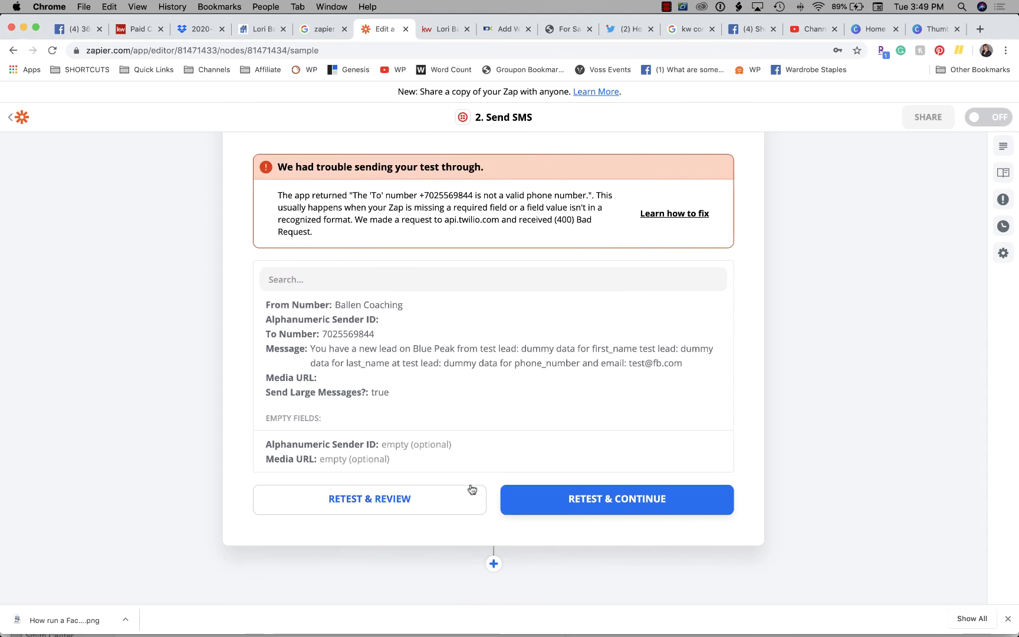
scroll(469, 487, up, 10)
Add a leading '1' to the To Number and send the Twilio test SMS
click(276, 312)
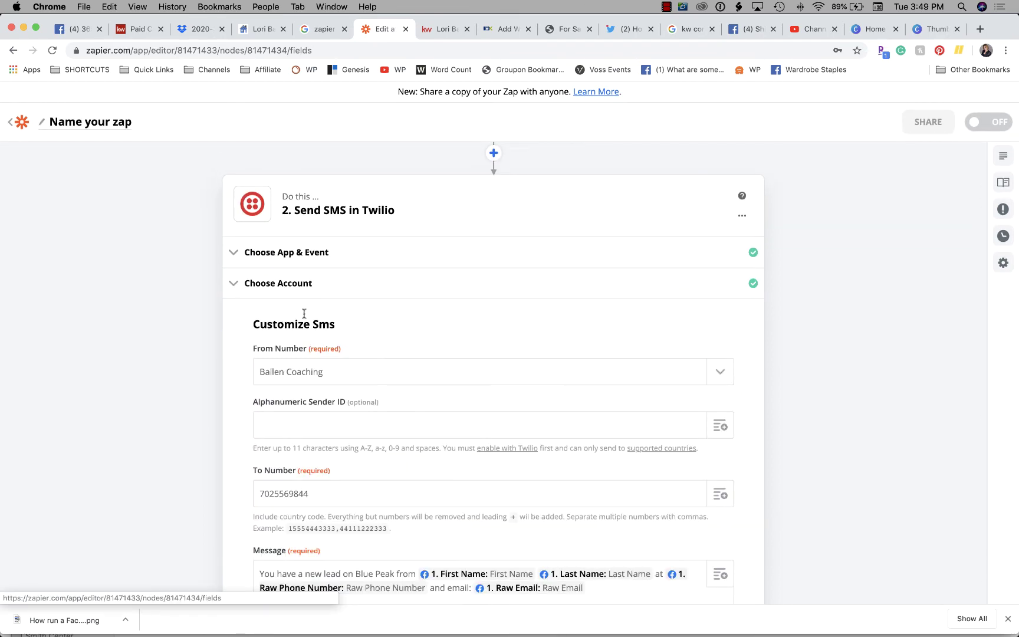
scroll(378, 412, down, 3)
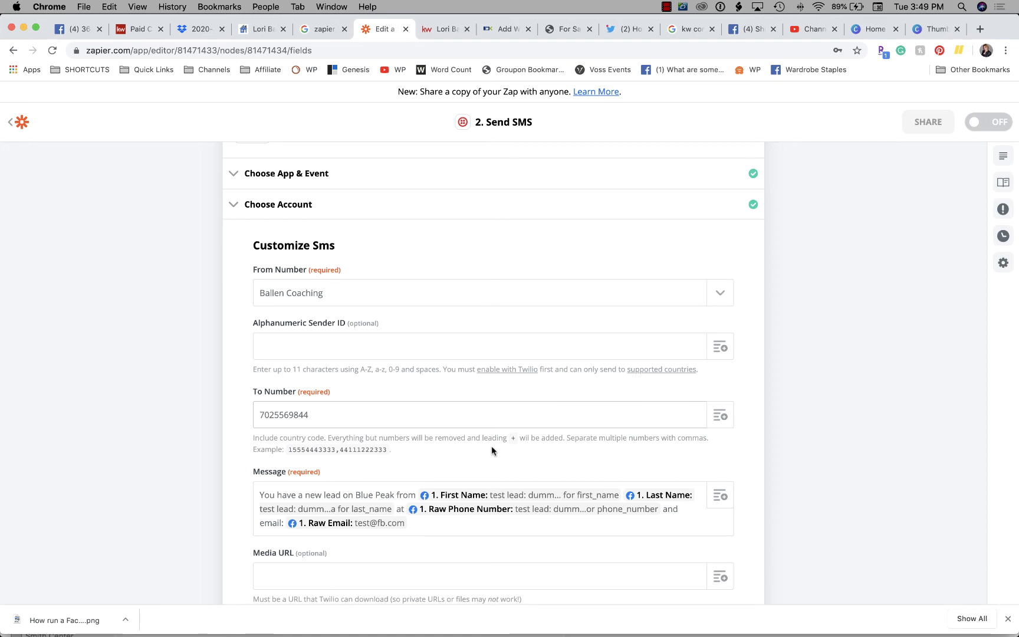
text(1)
scroll(493, 375, down, 3)
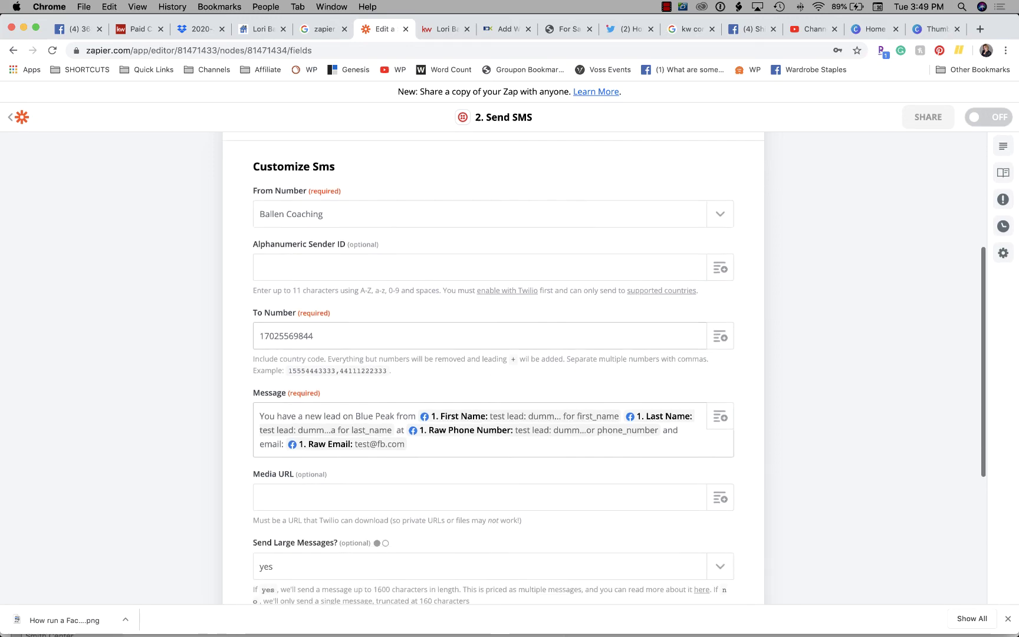
scroll(589, 412, down, 5)
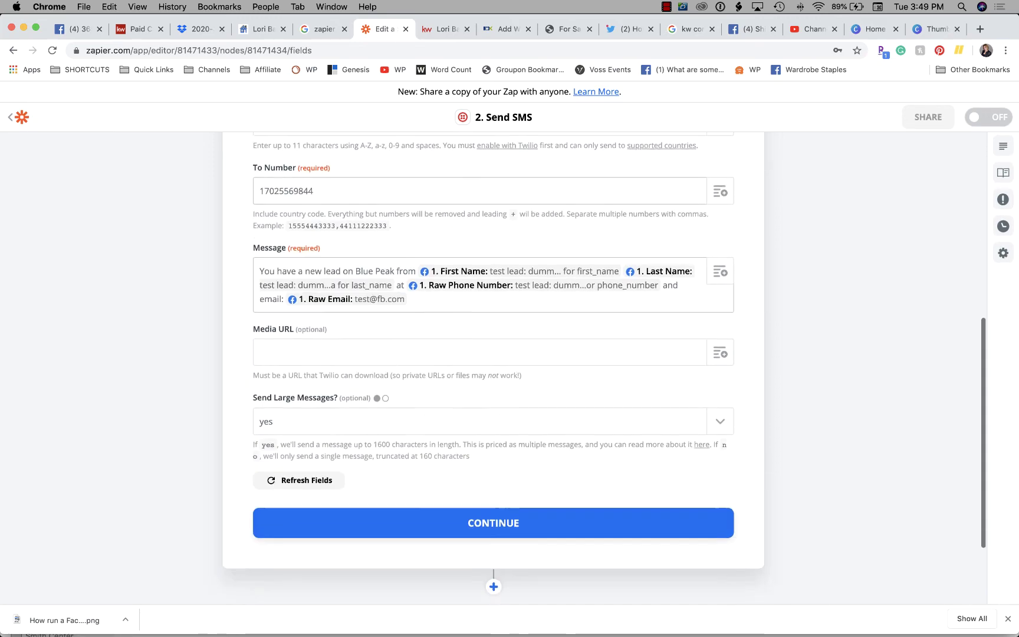
click(588, 422)
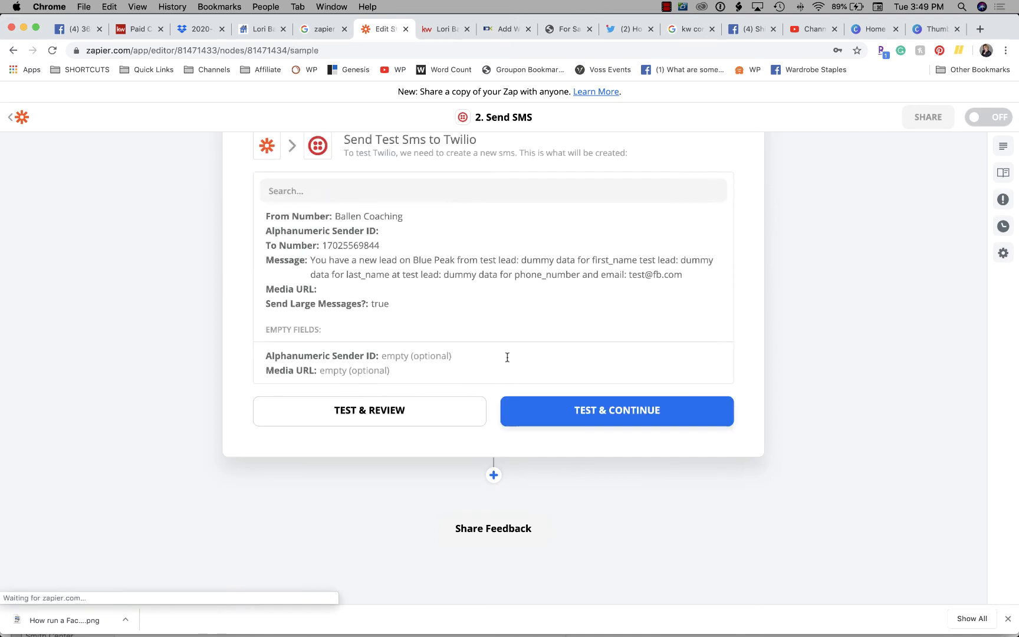
click(535, 405)
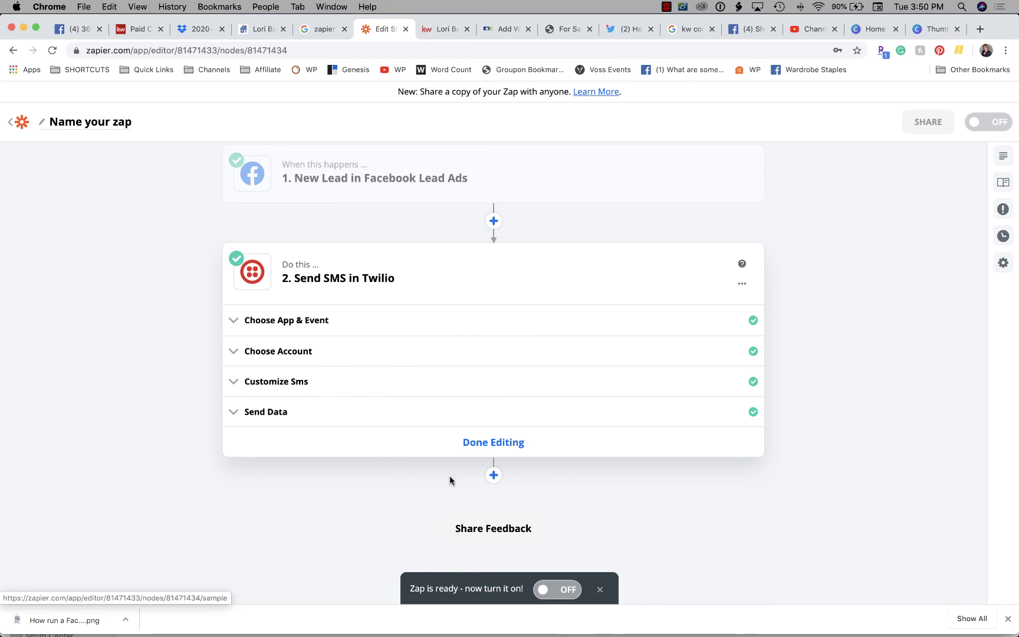
Add an Email by Zapier step after Twilio with the Send Outbound Email event
click(494, 475)
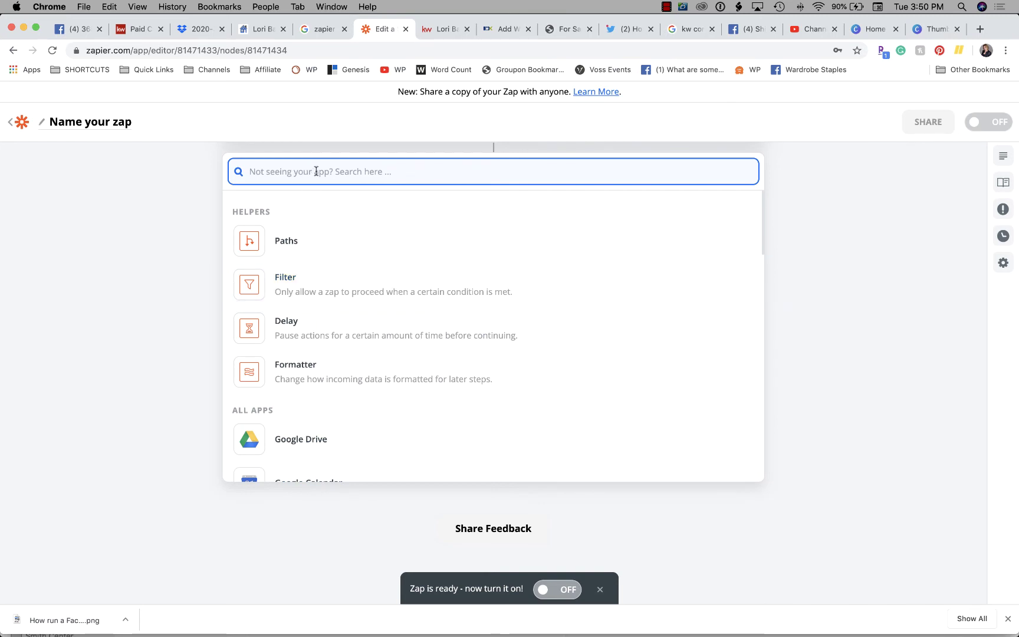
text(email)
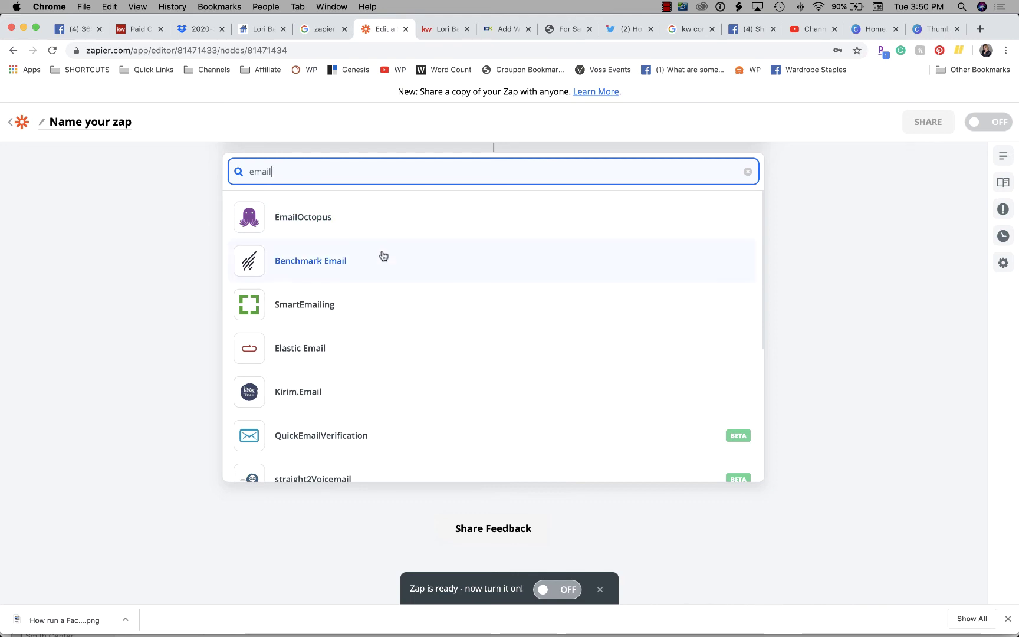
scroll(382, 257, down, 5)
scroll(384, 255, down, 2)
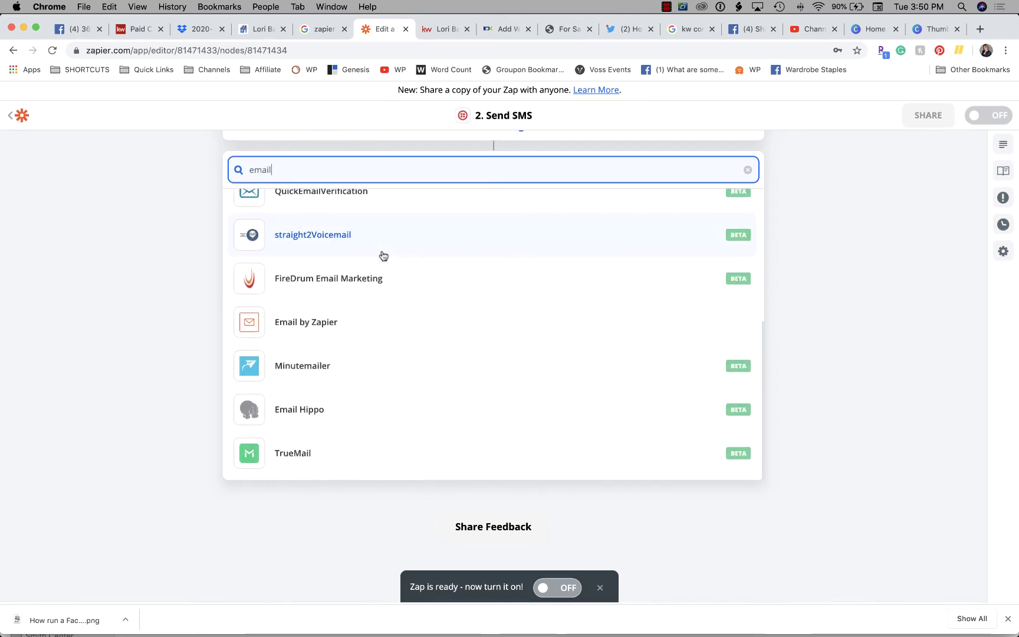
click(315, 330)
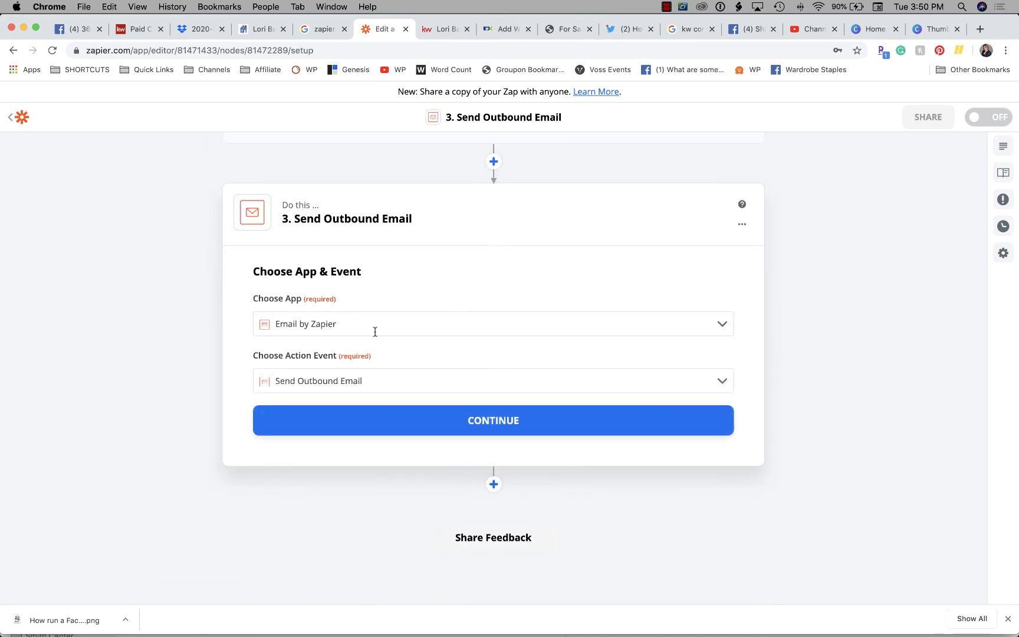
click(512, 422)
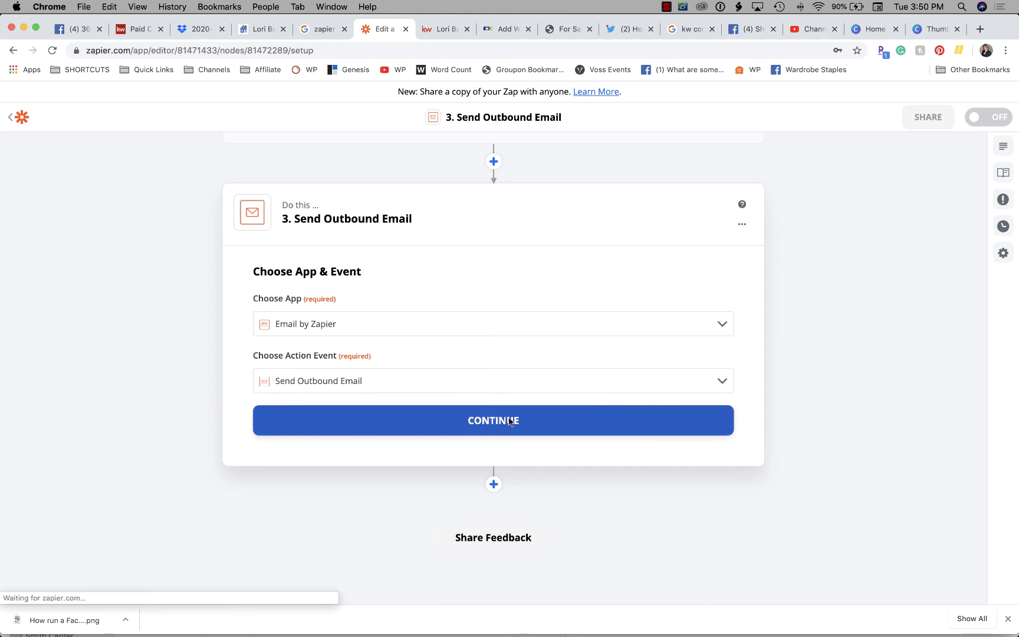
click(283, 350)
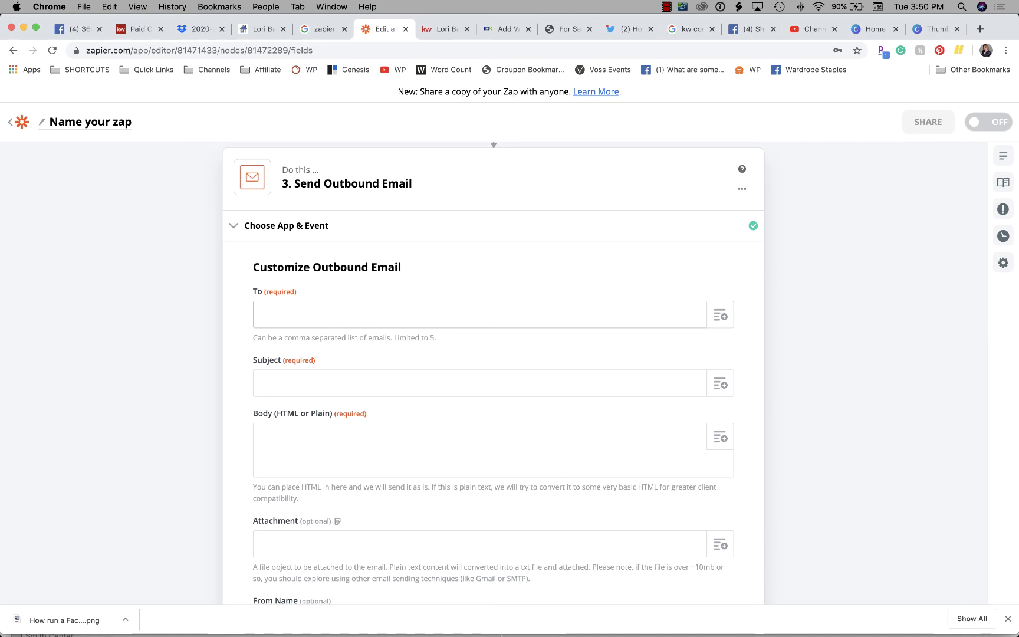
Copy the agent's email address from her contact card in Apple Notes
mouse_move(442, 623)
click(587, 617)
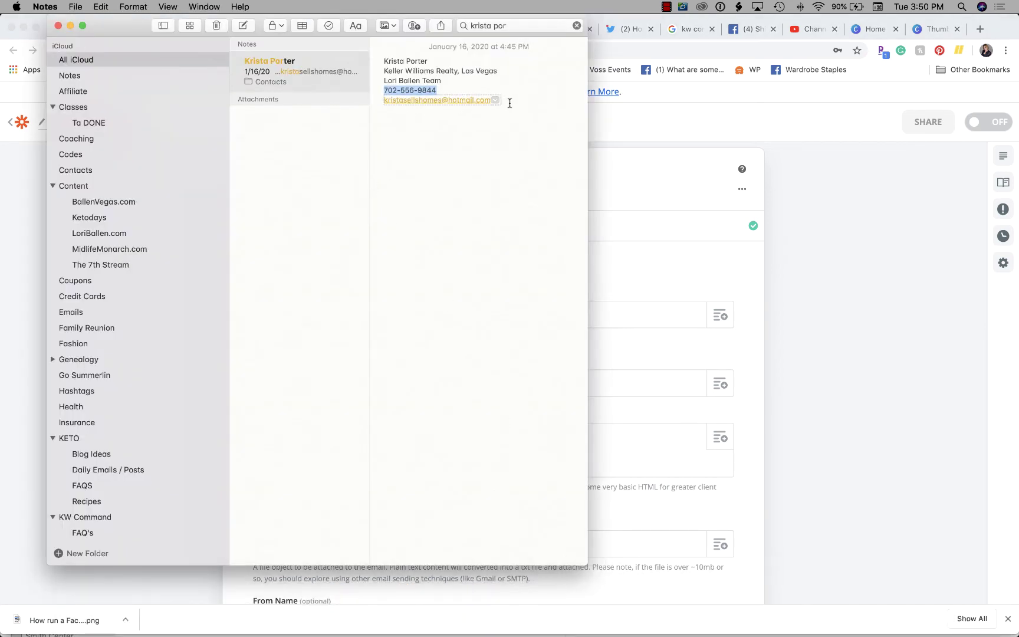
click(495, 99)
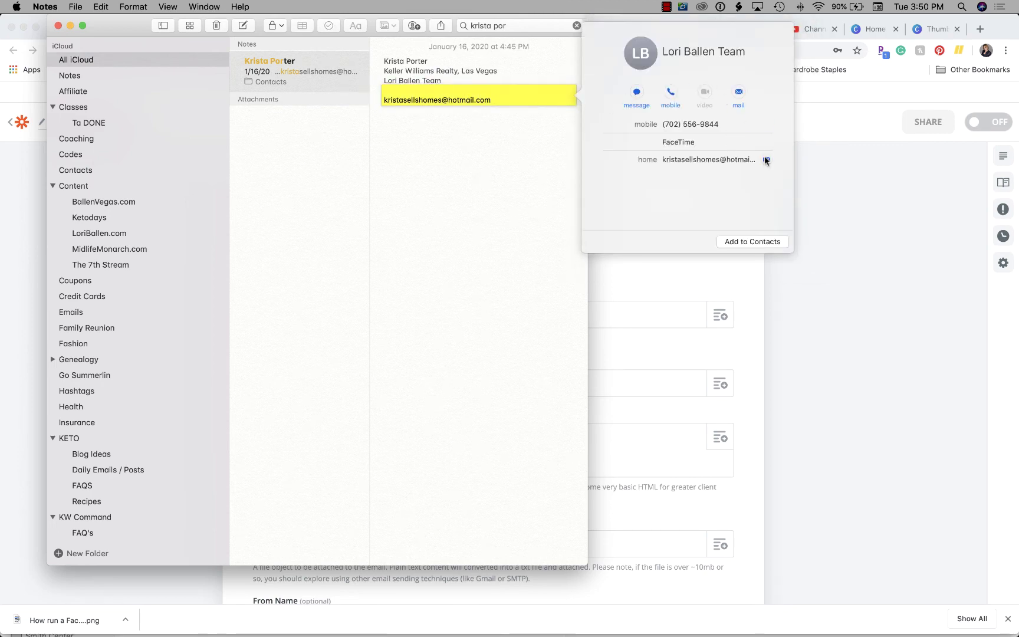
drag(663, 159, 774, 162)
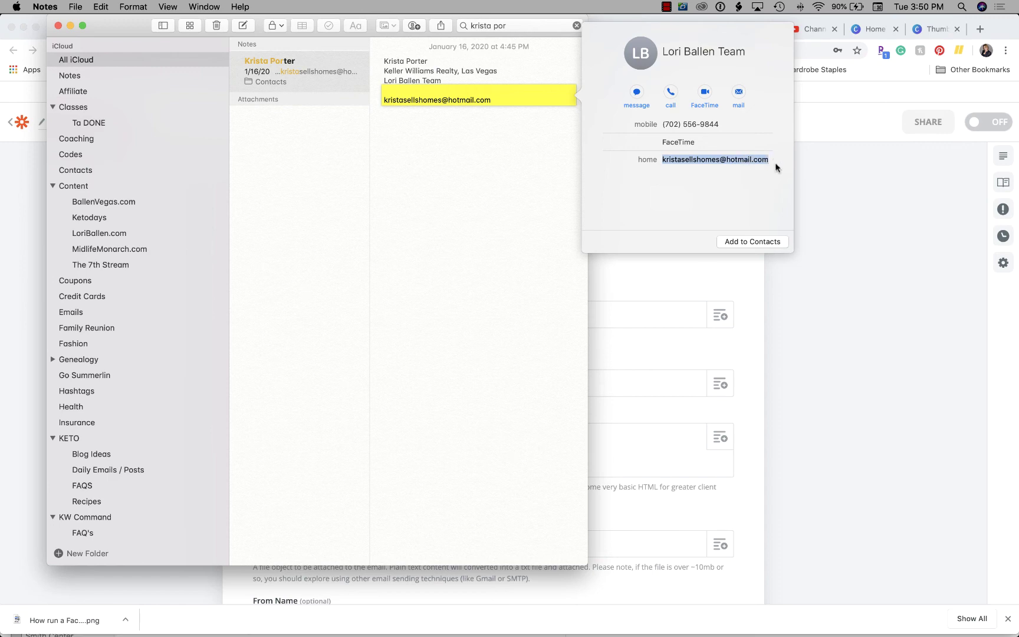
key(super+c)
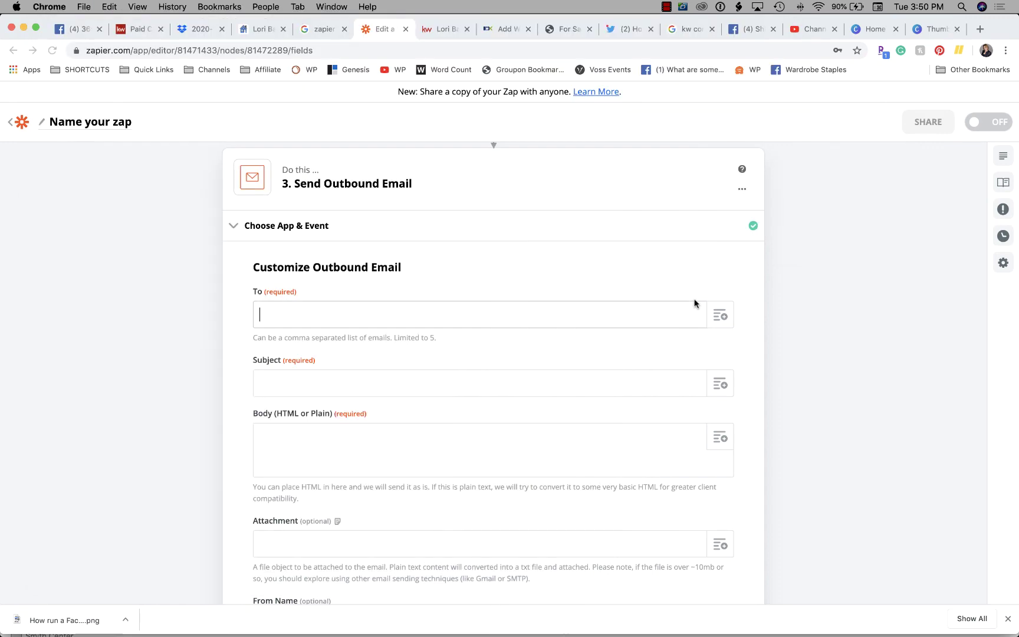
Address the outbound email to the pasted address plus a second recipient's email address
key(super+Tab)
key(super+v)
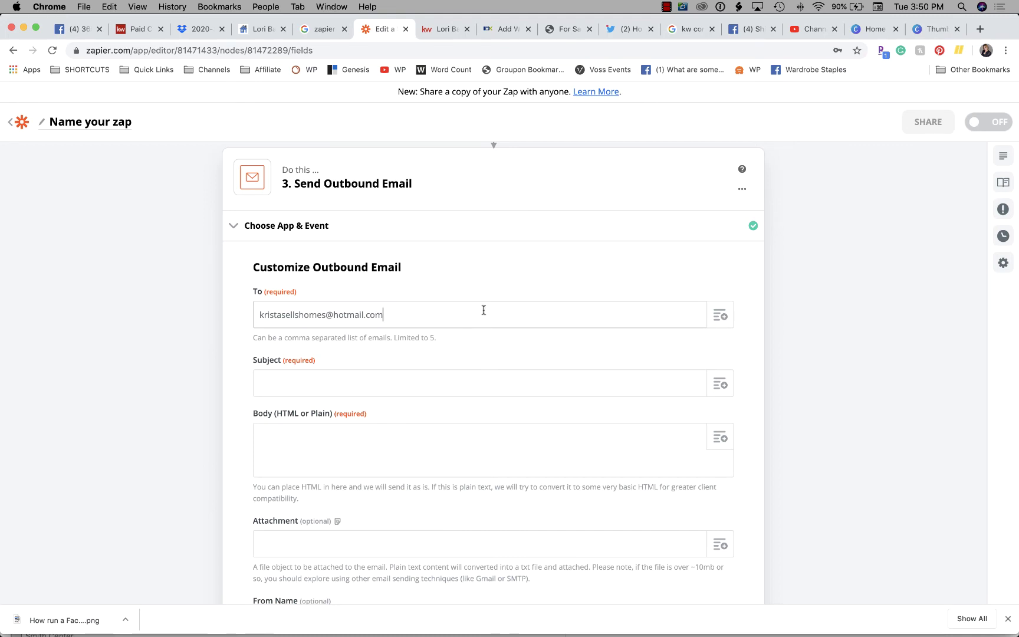
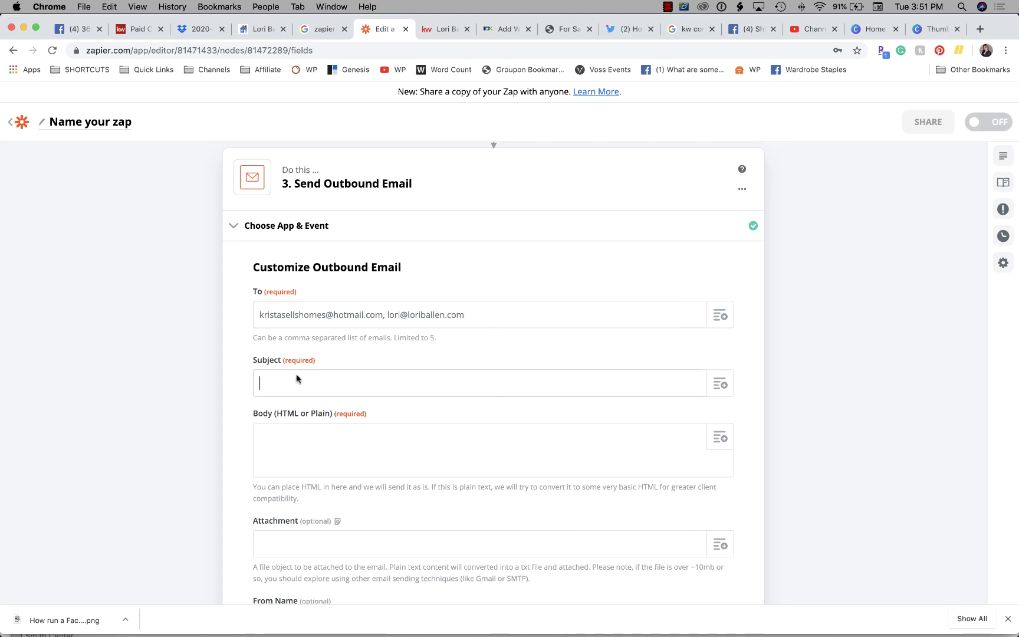
Set the subject to 'Wahoo! You have a new lead on Blue Peak from' plus Facebook First Name
text(Wh)
key(BackSpace)
text(ahoo! You have a new lead on Blue)
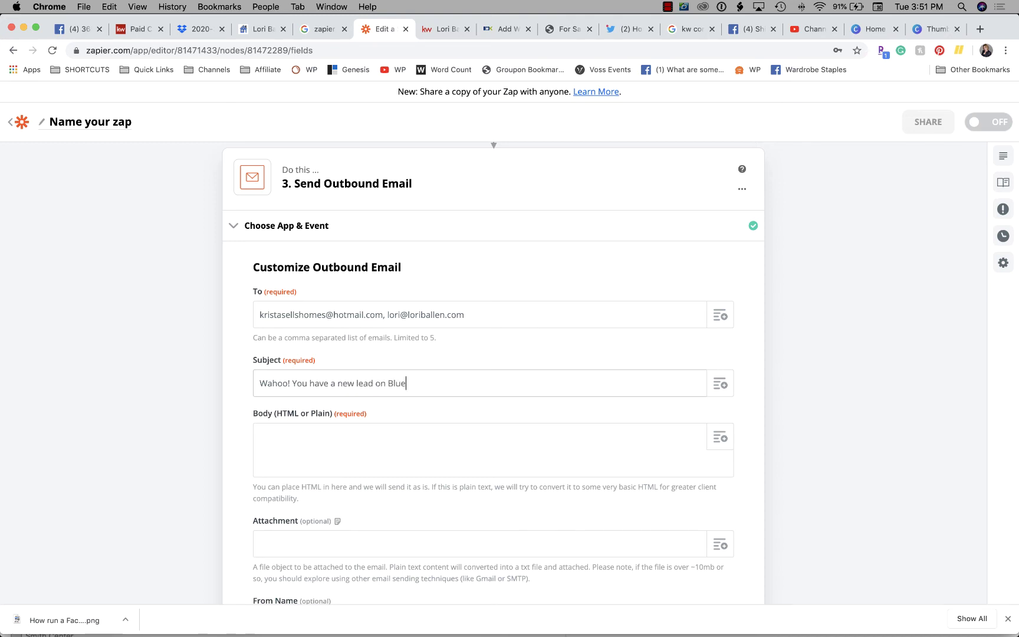
text( Peak!)
scroll(420, 392, down, 3)
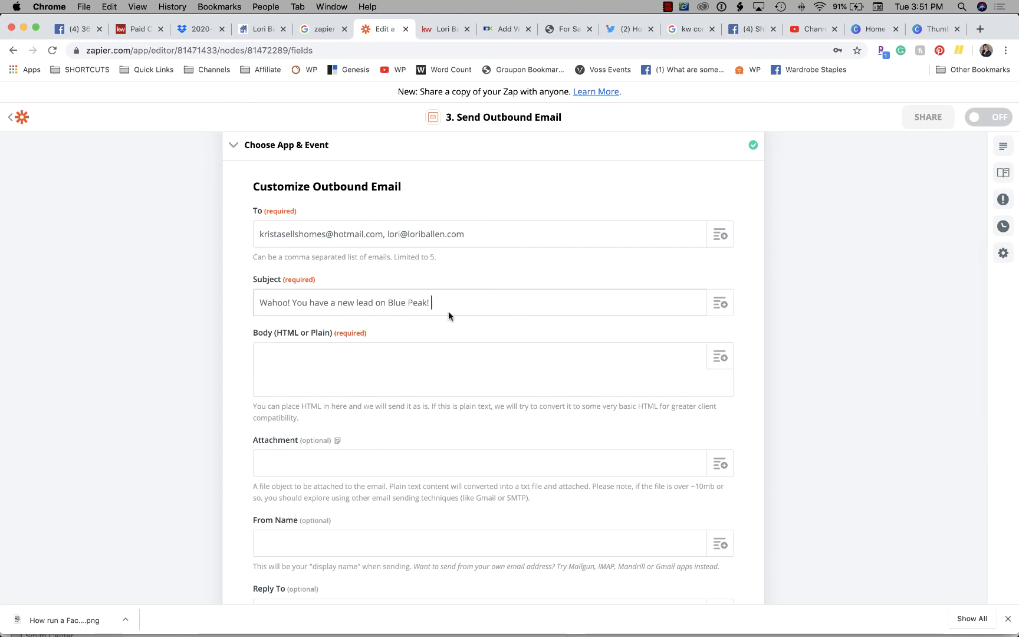
key(BackSpace)
text(from)
click(730, 302)
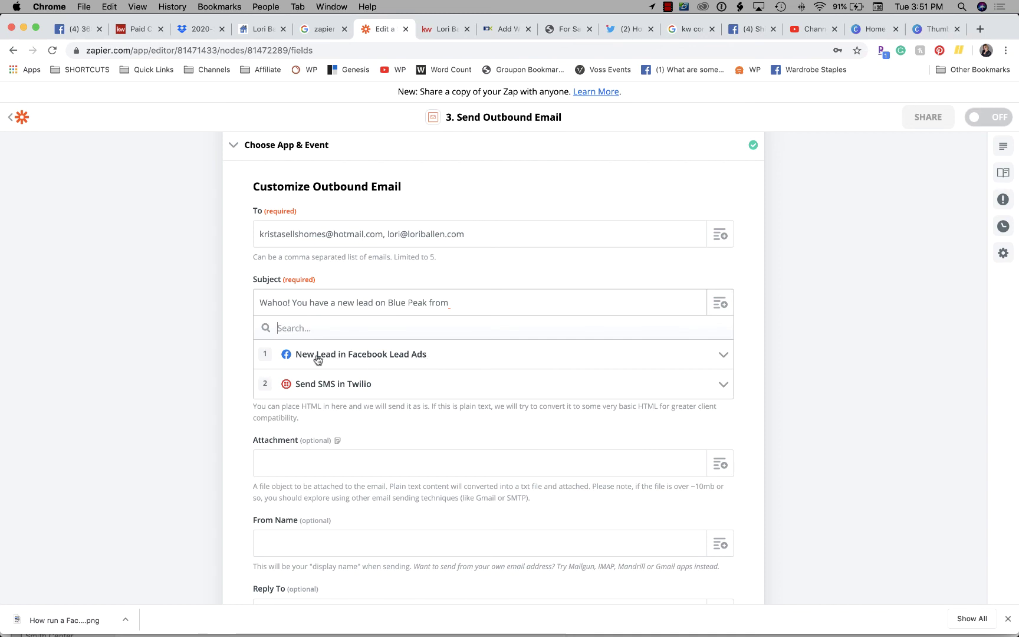
click(390, 355)
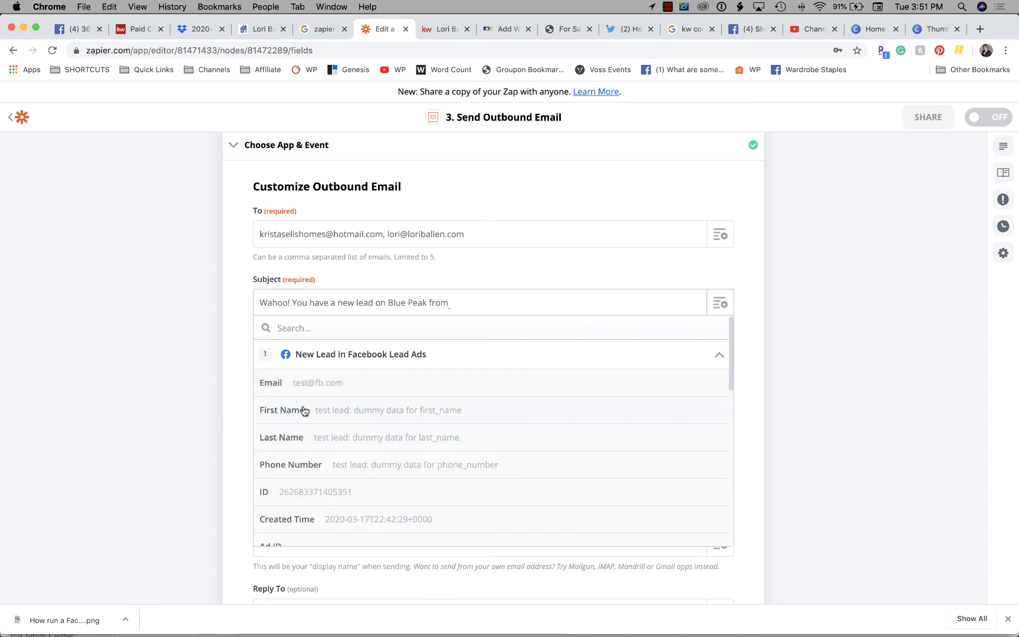
click(392, 411)
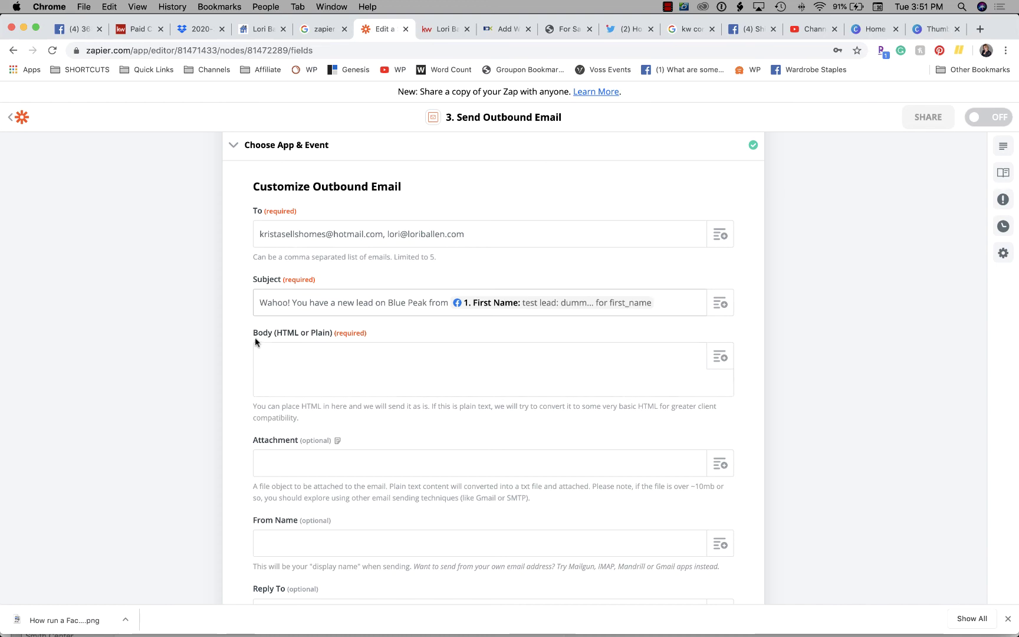
Start the body congratulating the agent by name: 'You have a new lead on Blue Peak from.'
click(351, 358)
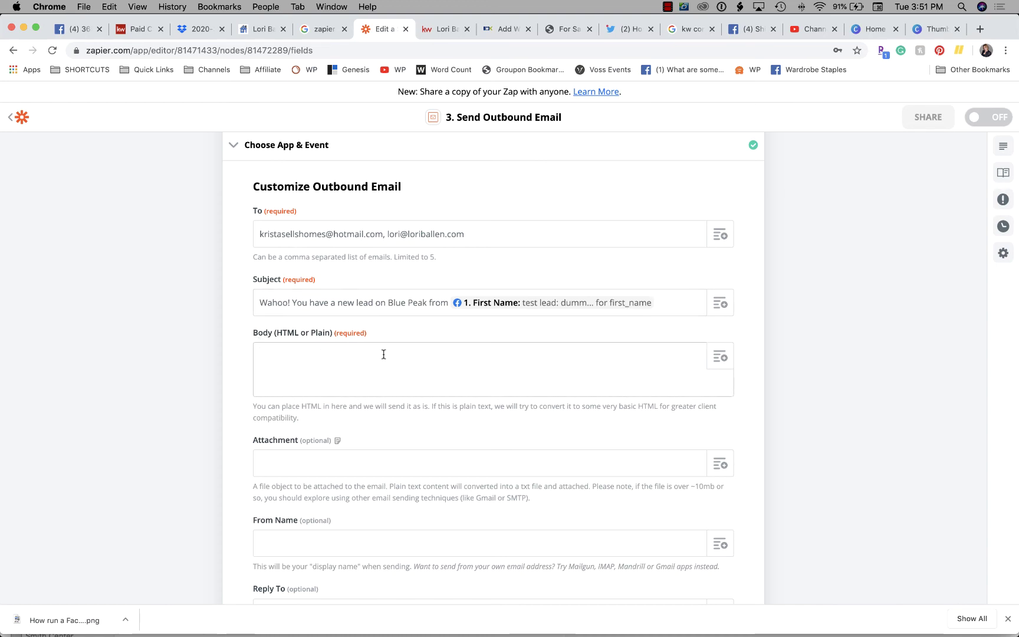
text(Congratulationos)
key(BackSpace)
key(BackSpace)
text(s Krista! You ha)
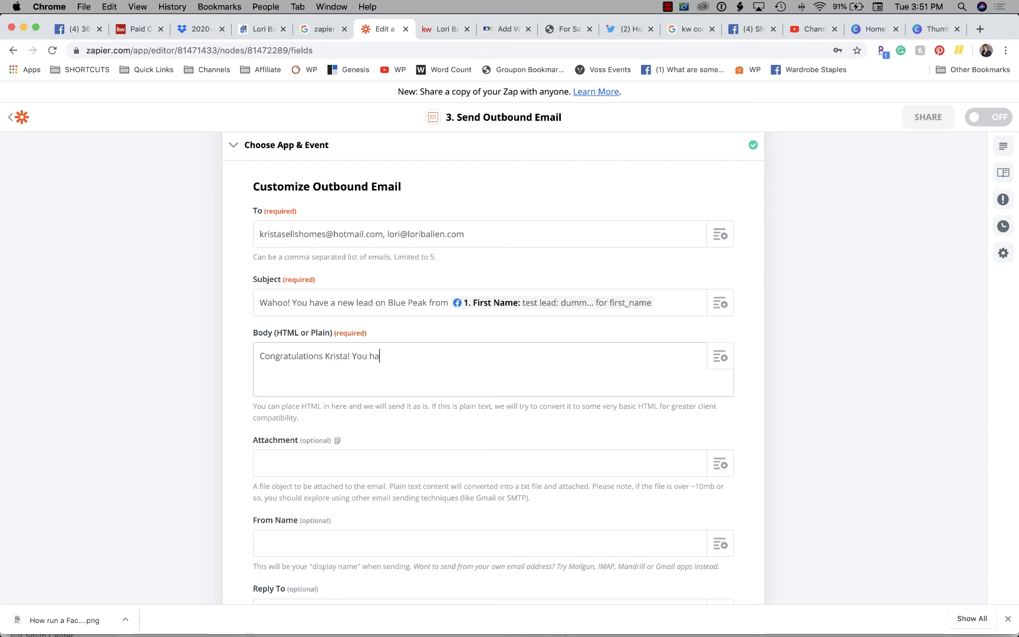
text(ve a neew)
key(BackSpace)
key(BackSpace)
text(w lead on Blue Peak from.)
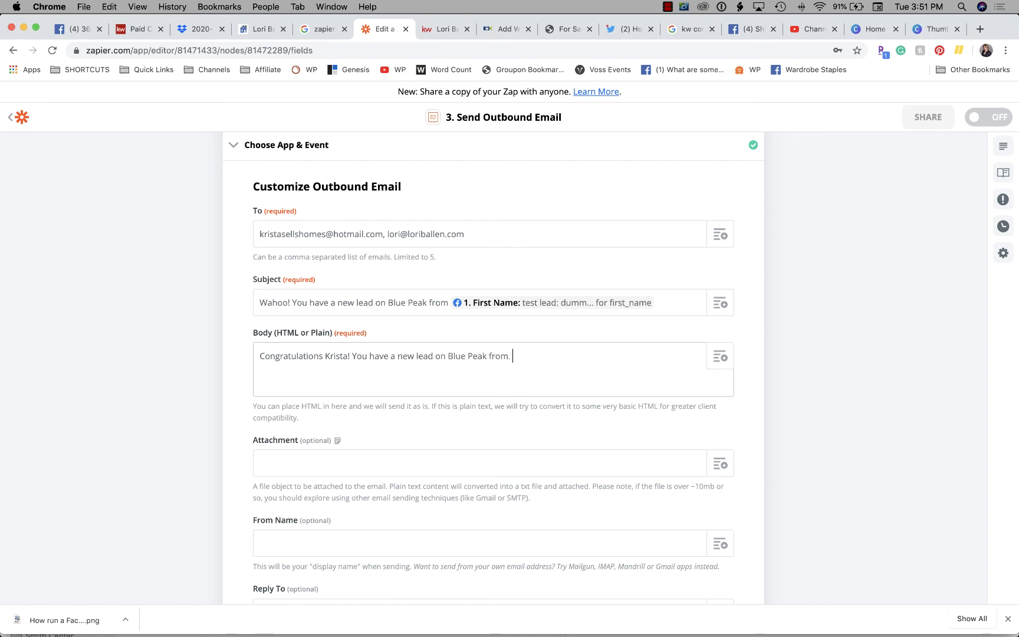
Insert the Facebook lead's First Name and Last Name into the body
click(721, 356)
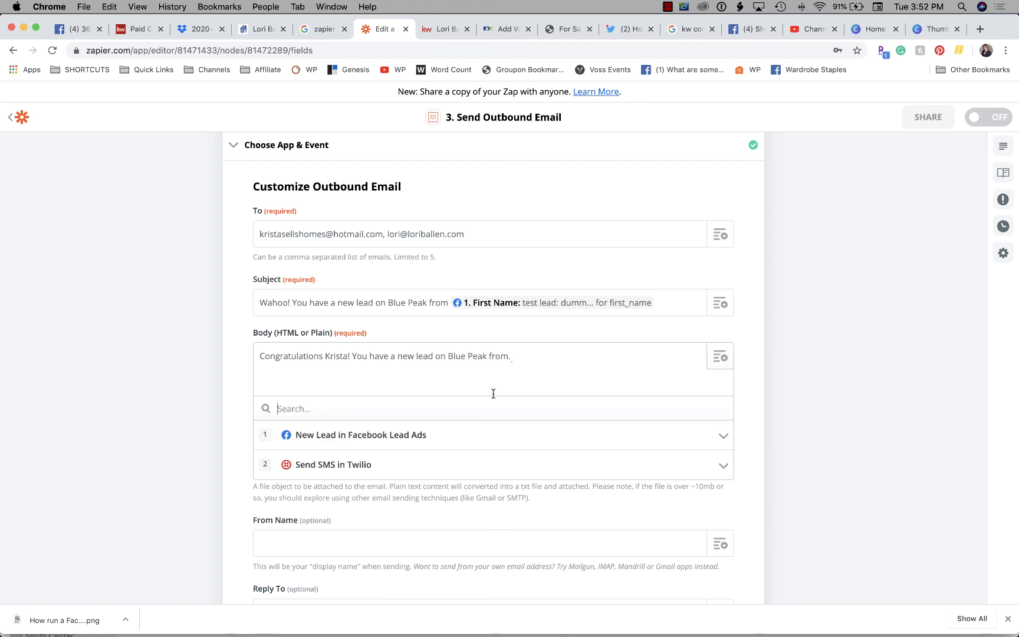
click(385, 437)
scroll(383, 437, down, 2)
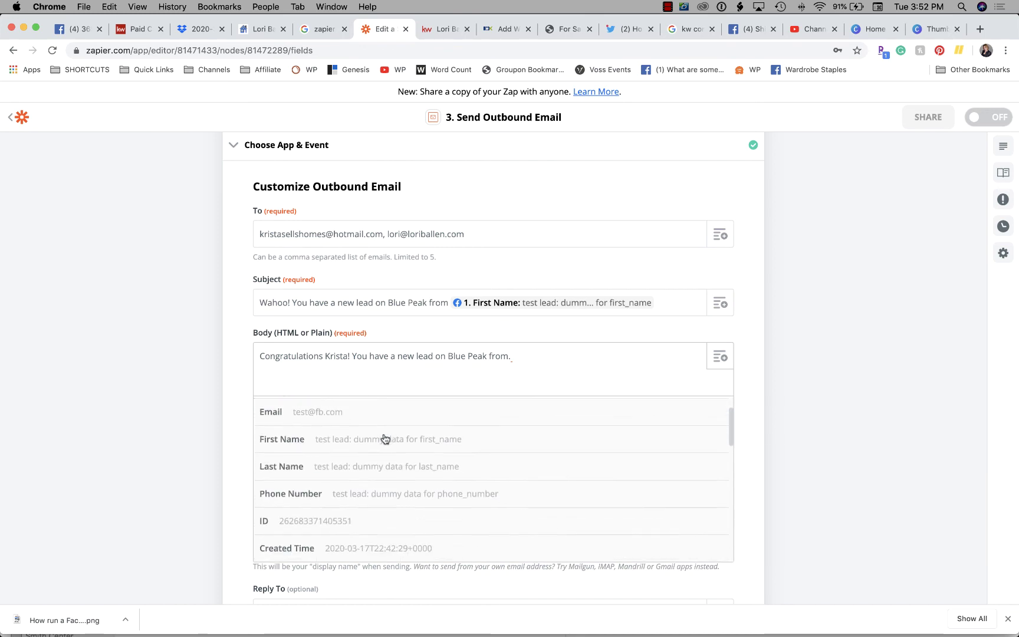
click(382, 436)
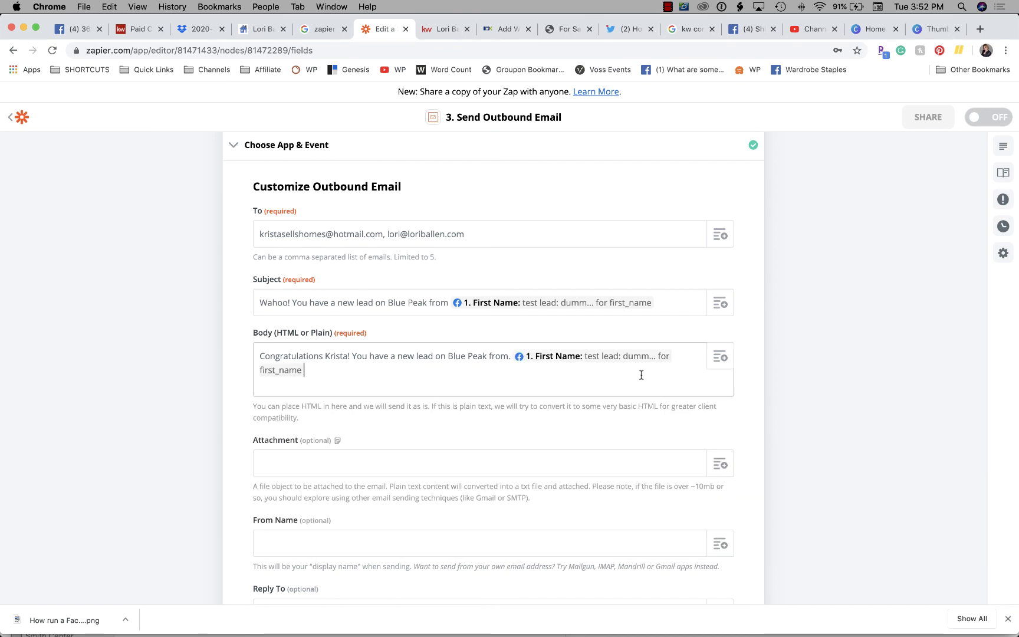
click(720, 357)
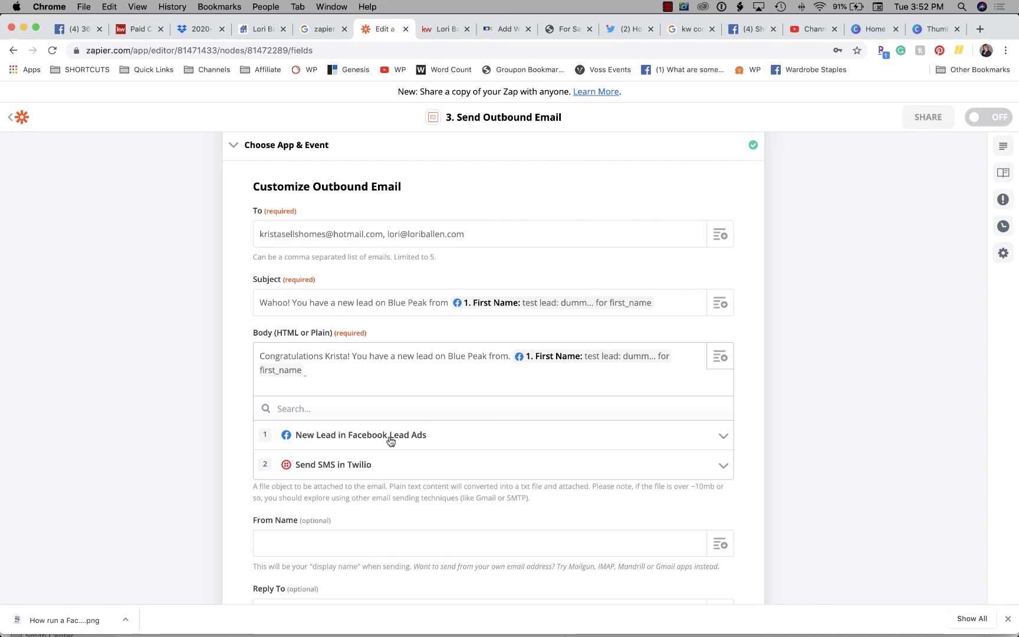
click(389, 438)
click(354, 519)
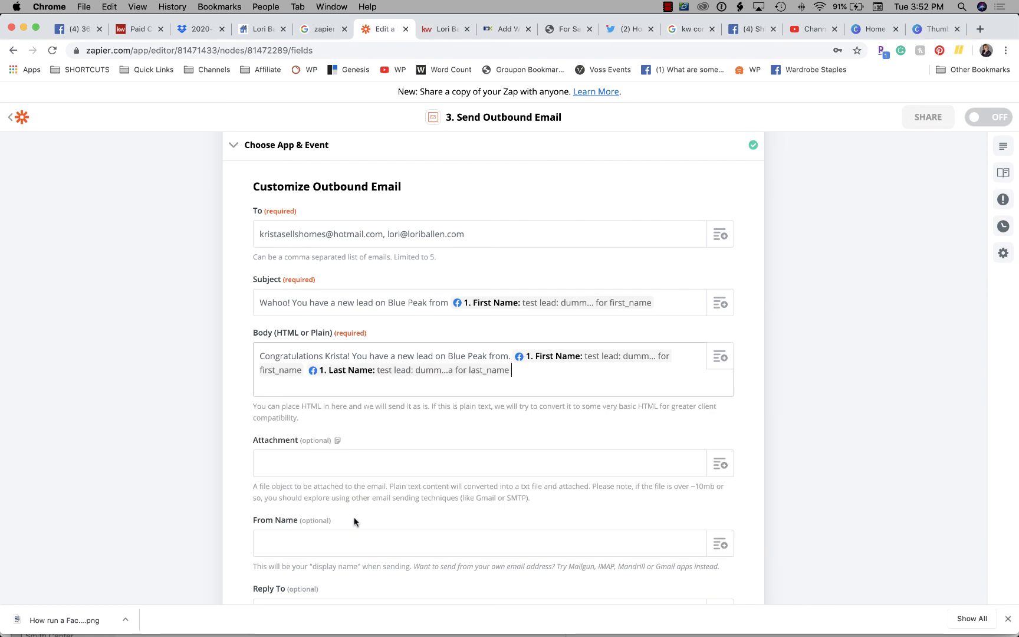
Append 'at' Raw Phone Number, 'and email:' Email, and a closing period to the body
text(at)
click(720, 356)
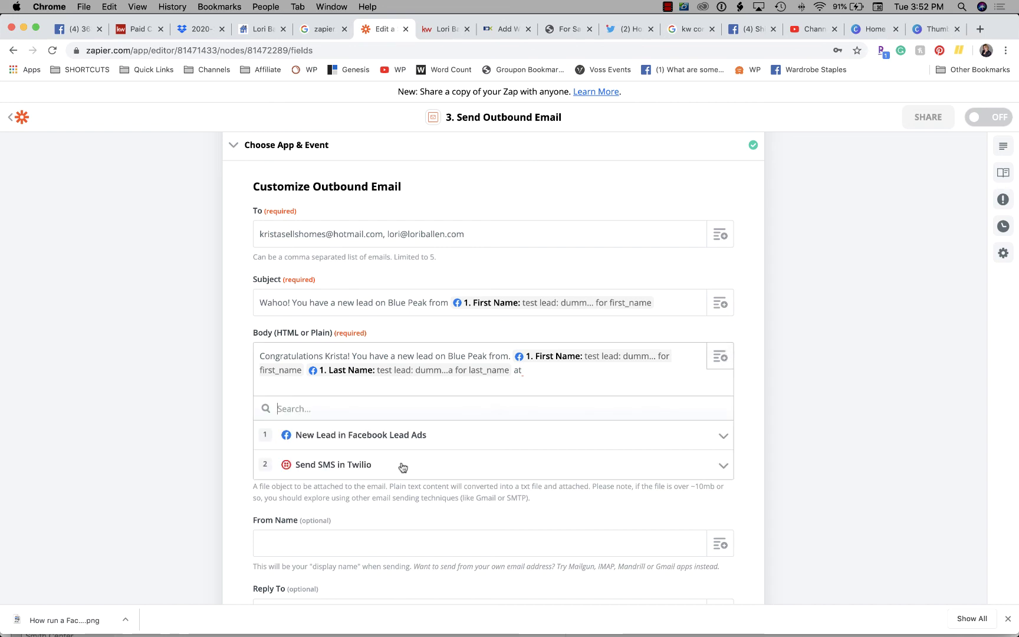
click(382, 433)
scroll(374, 458, down, 10)
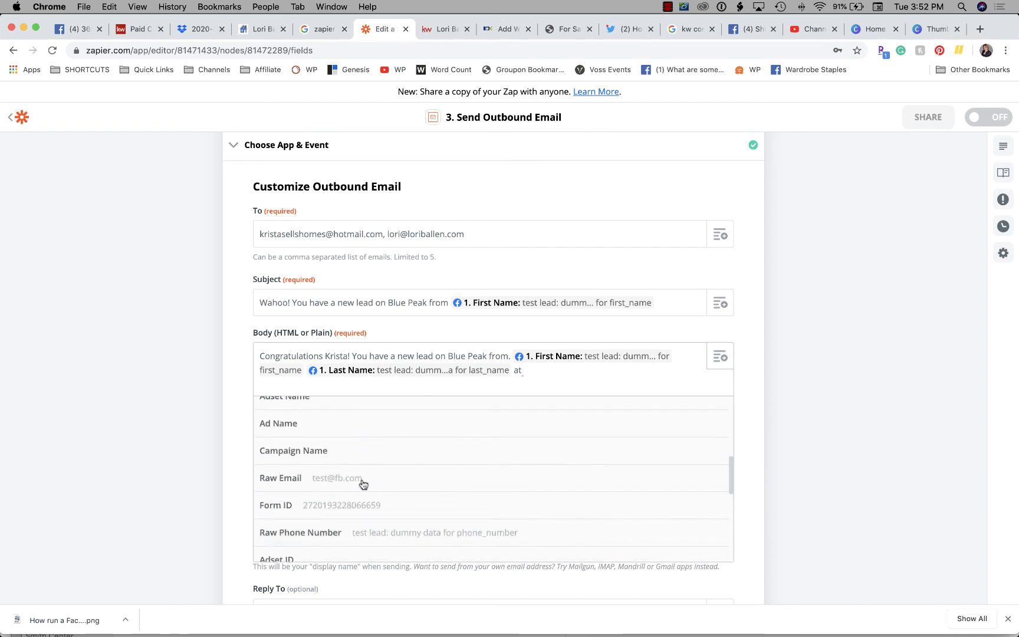
scroll(363, 485, down, 2)
click(392, 422)
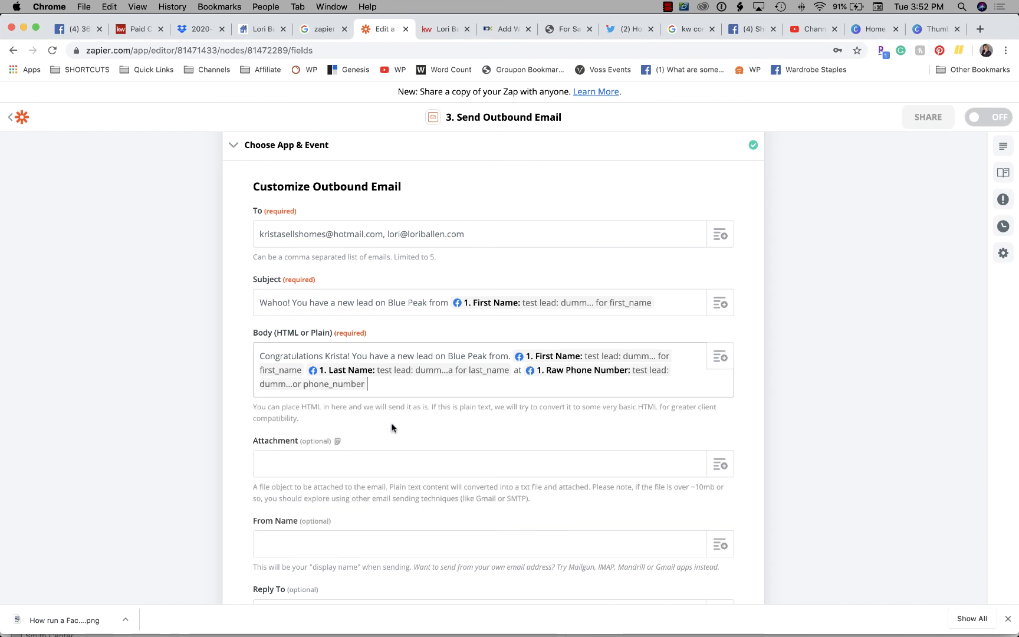
text(and email:)
click(721, 356)
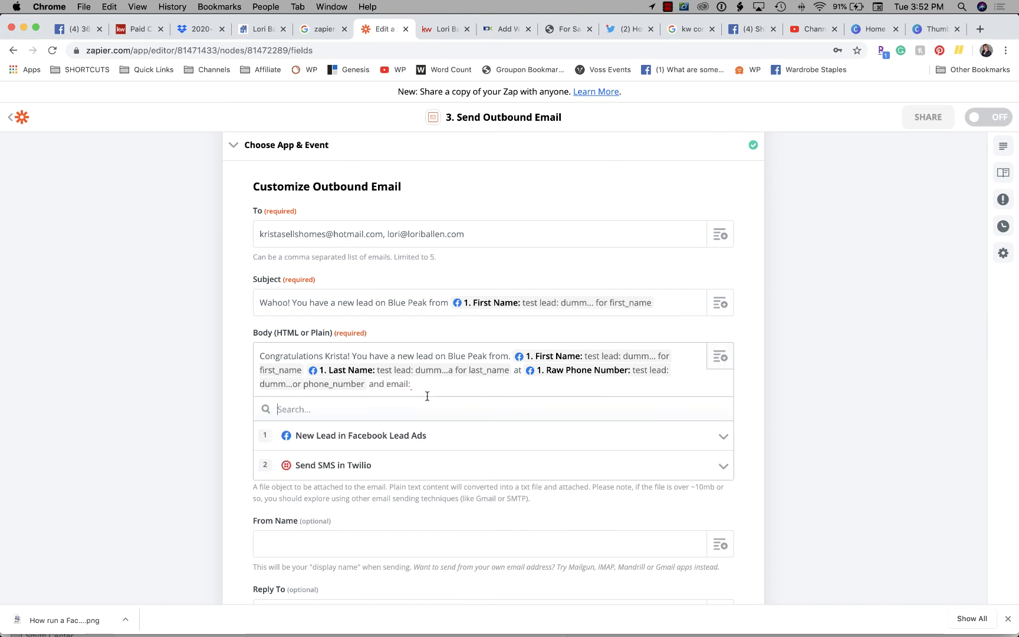
click(376, 436)
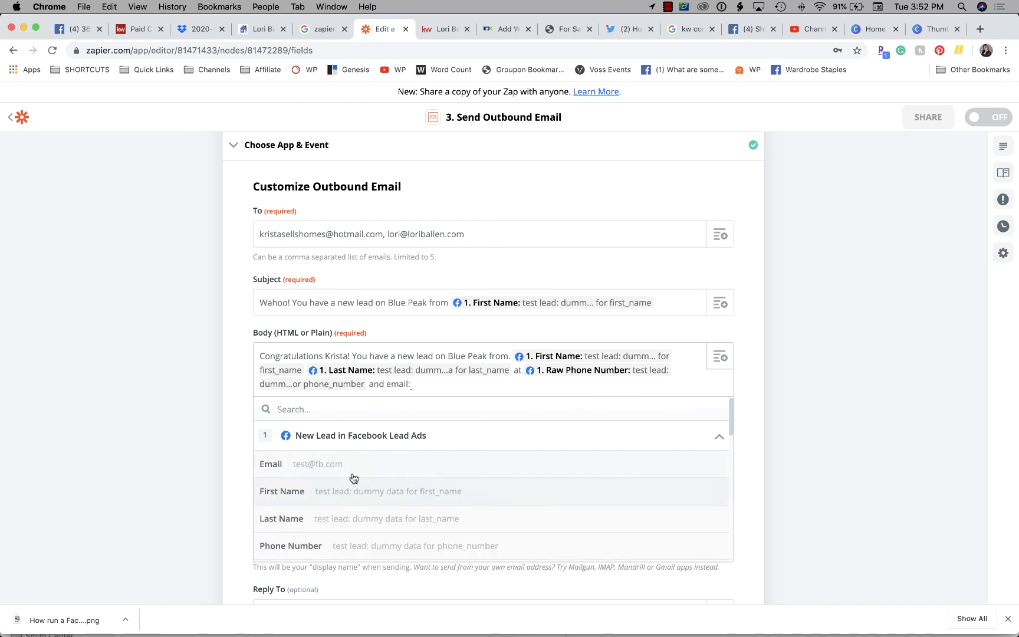
click(326, 465)
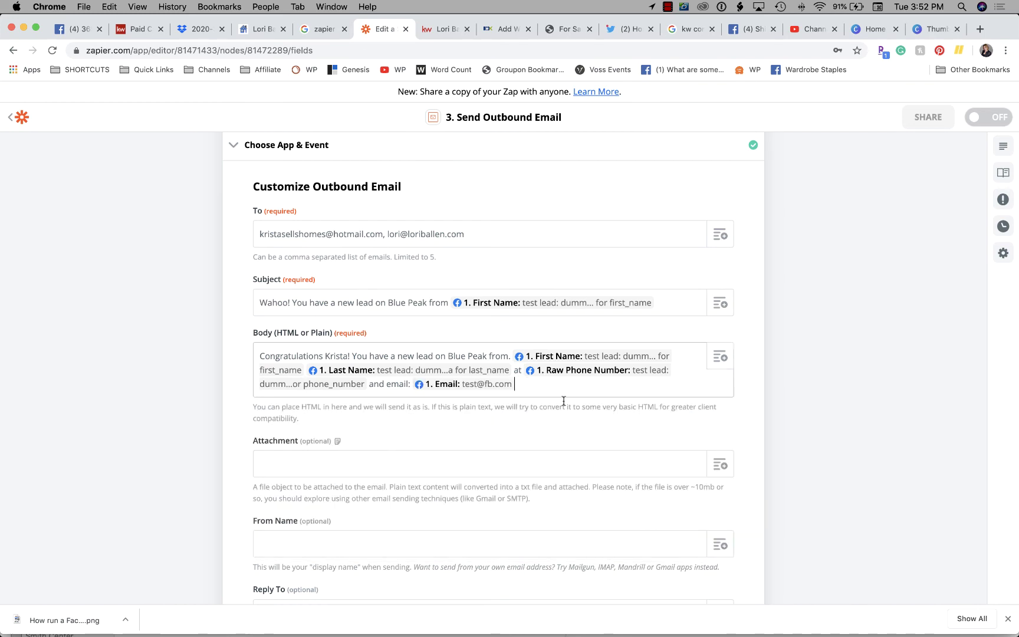
text(.)
Remove the extra 'This lead is in KW command' line typed after the body
key(Return)
key(Return)
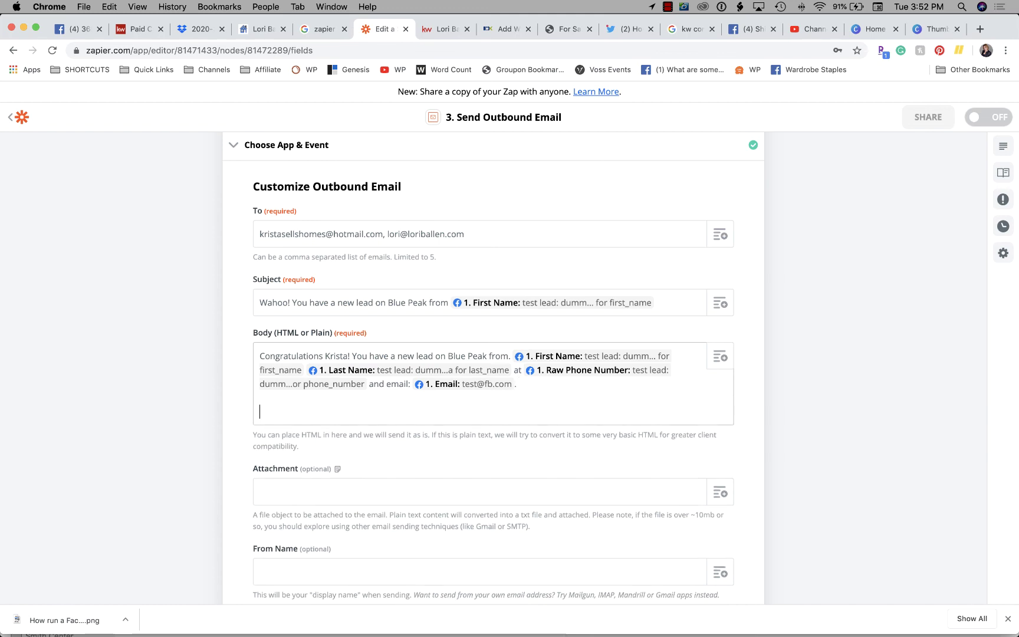
text(Please)
key(BackSpace)
key(BackSpace)
key(BackSpace)
key(BackSpace)
key(BackSpace)
key(BackSpace)
key(BackSpace)
text(This lead is in KW command)
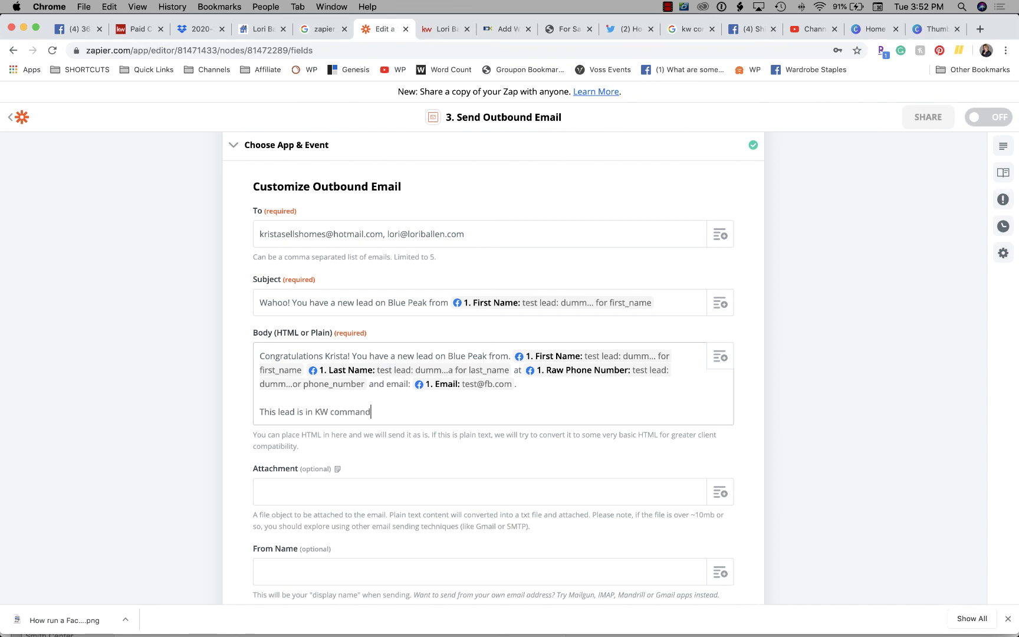
text( and let me know)
drag(259, 413, 527, 410)
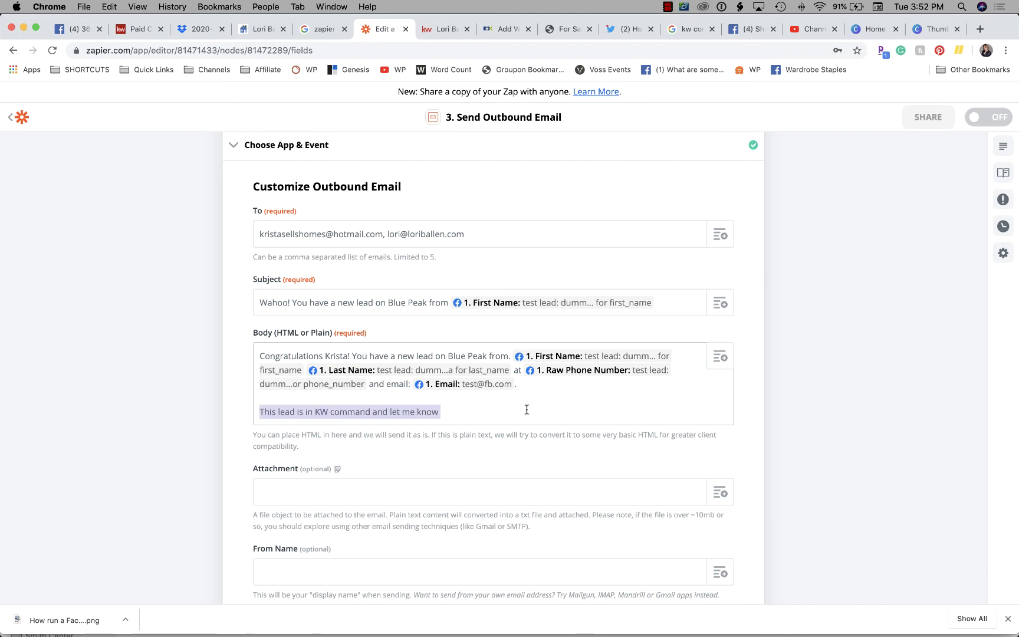
key(BackSpace)
key(BackSpace)
key(BackSpace)
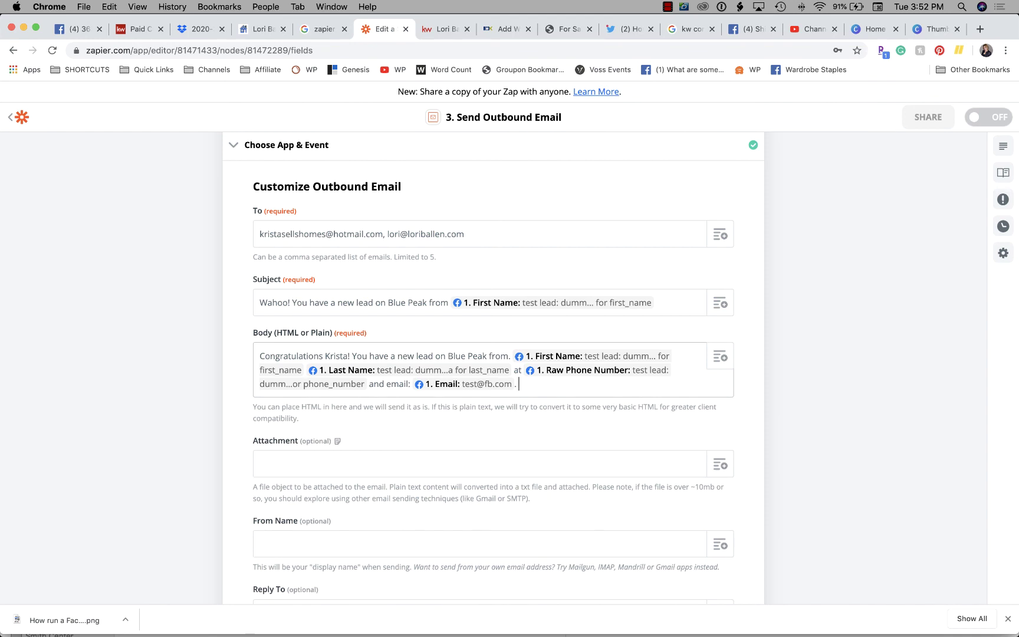
Enter the sender's full name as the email's From Name
scroll(568, 359, down, 3)
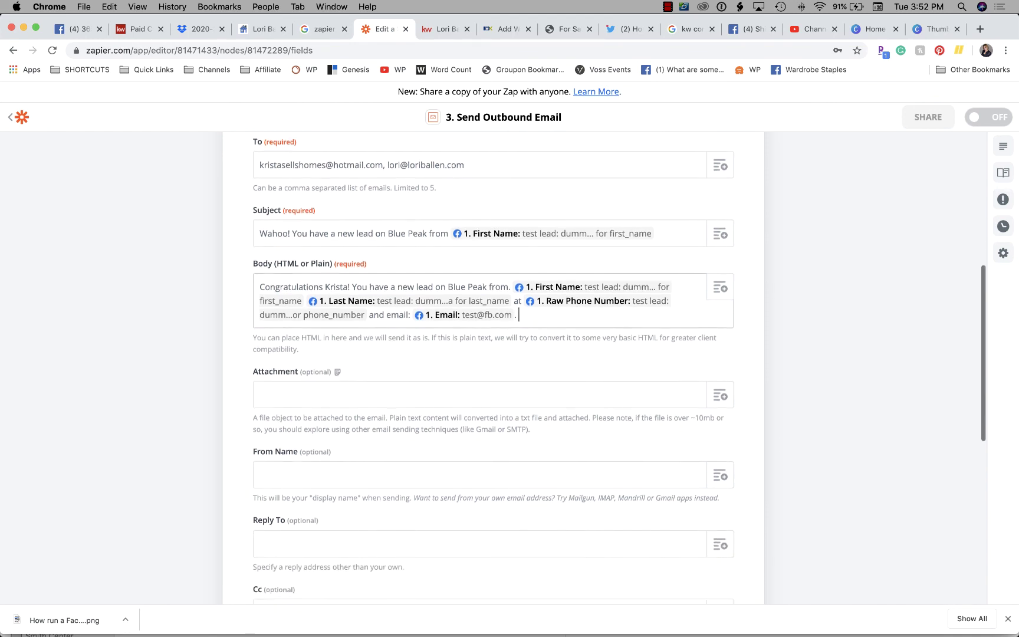
scroll(450, 397, up, 2)
scroll(450, 396, down, 3)
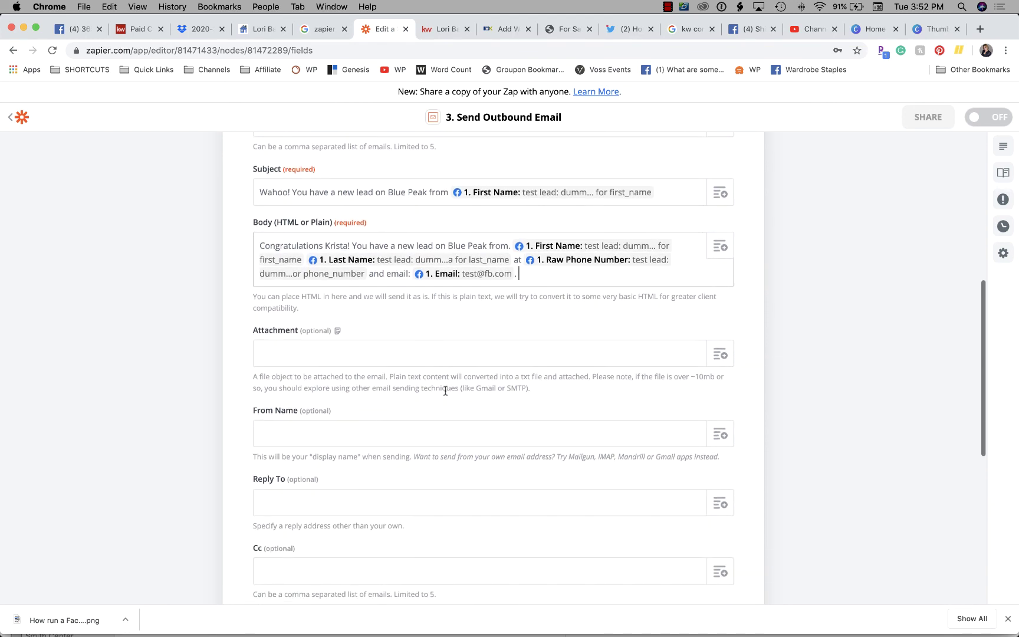
click(322, 356)
scroll(323, 359, down, 2)
click(298, 369)
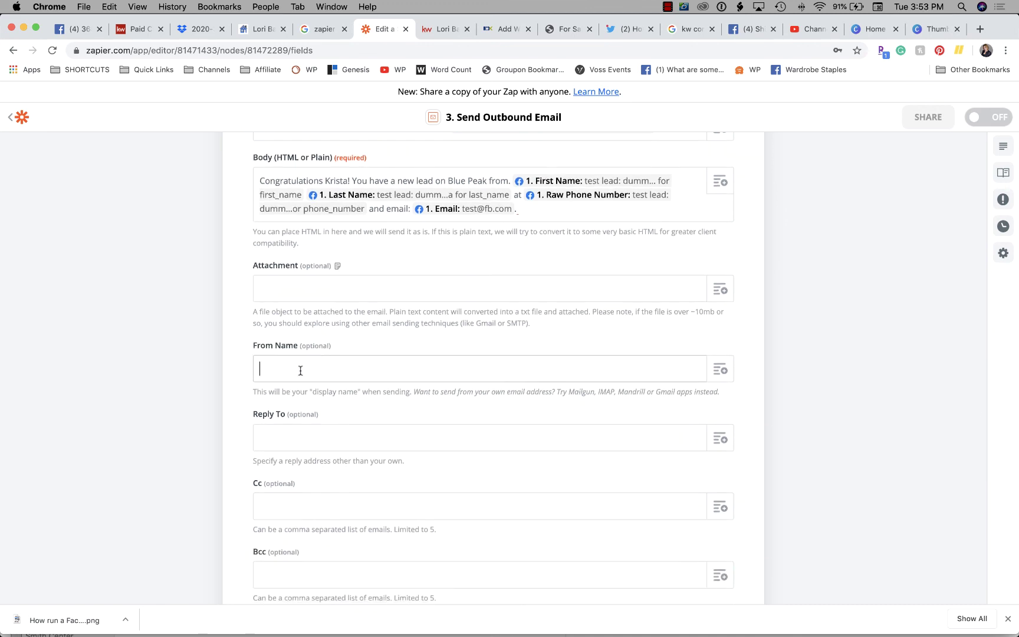
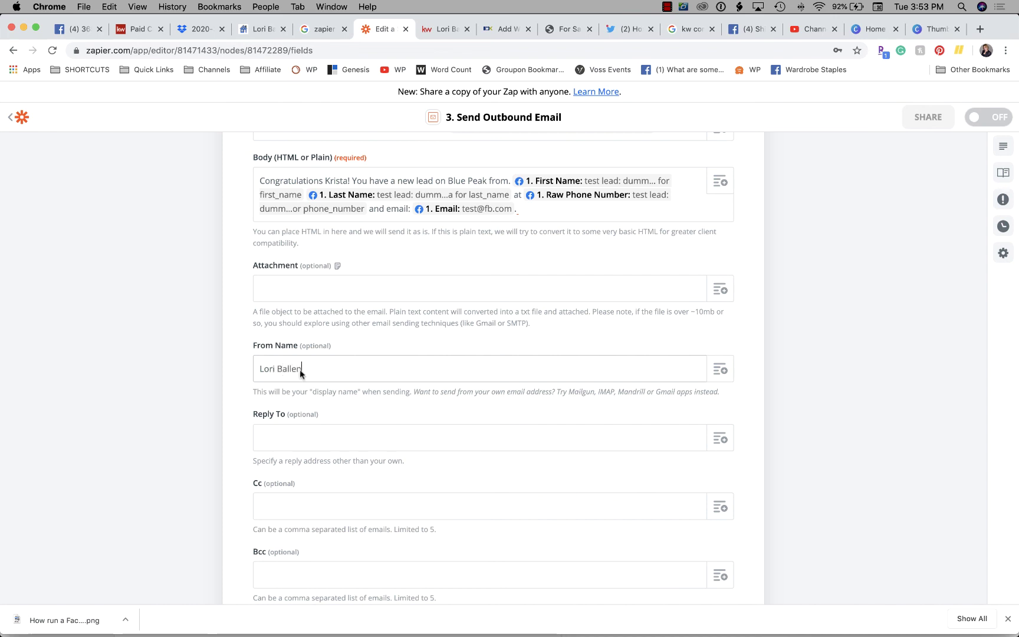
Set the sender's email address as Reply To and refresh the email step's fields
click(295, 431)
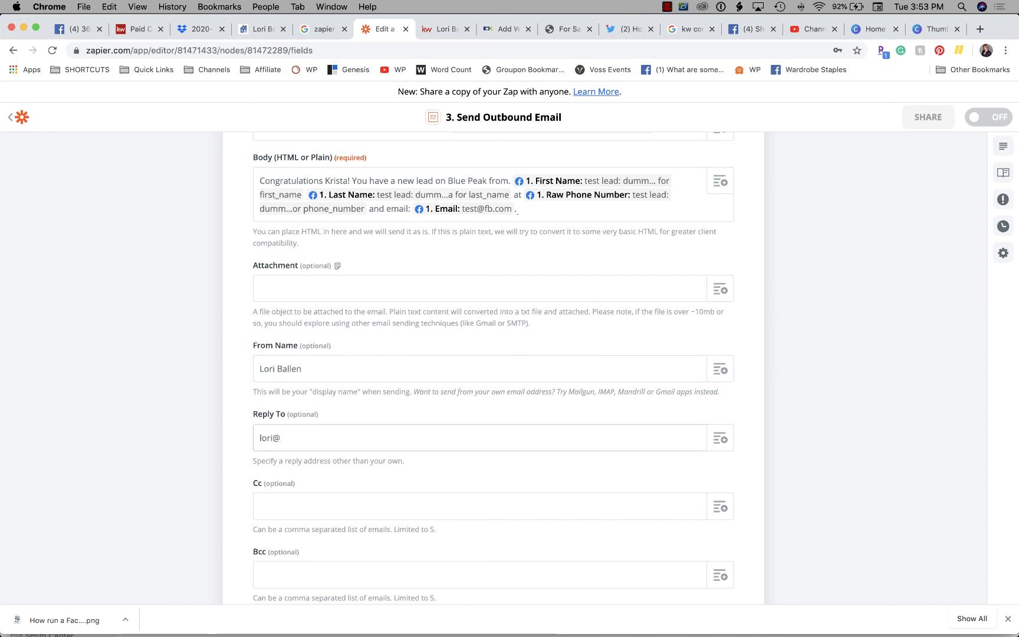
scroll(316, 274, down, 5)
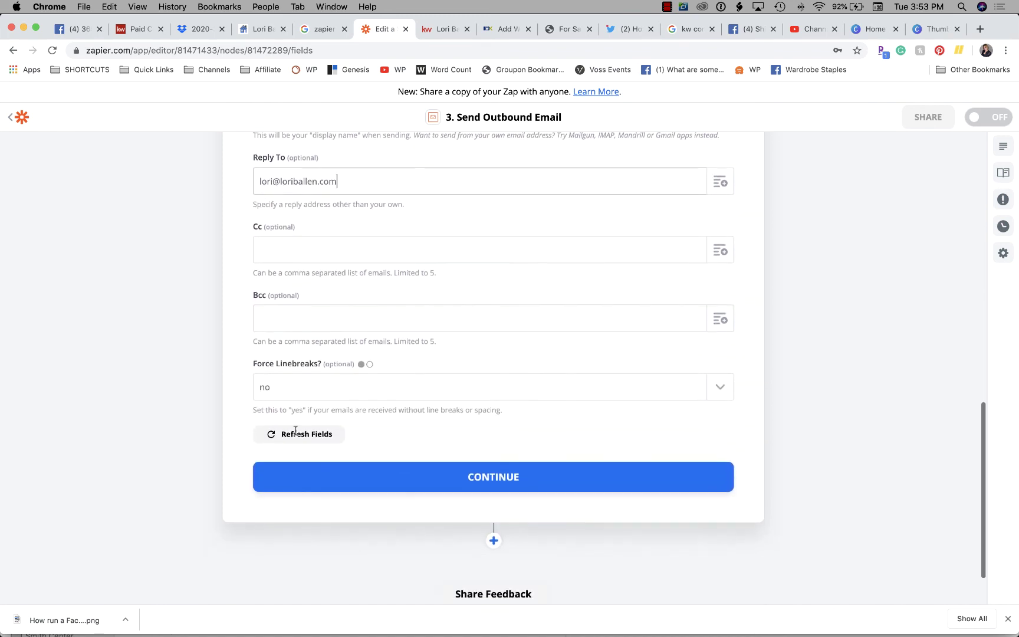
scroll(426, 355, down, 2)
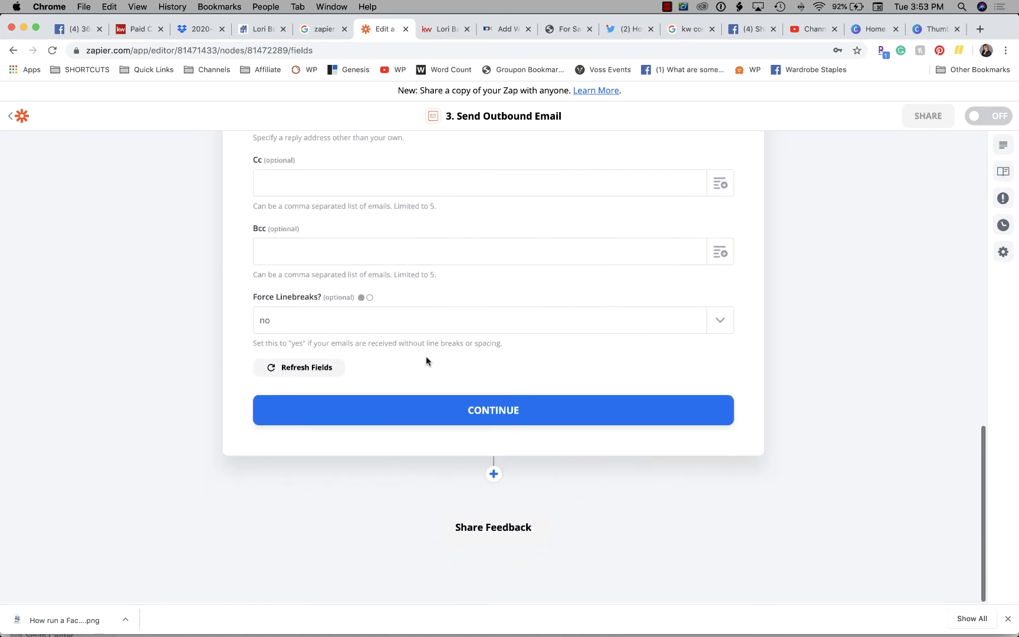
click(292, 369)
Finish the outbound email setup and send a test email from the step
click(475, 420)
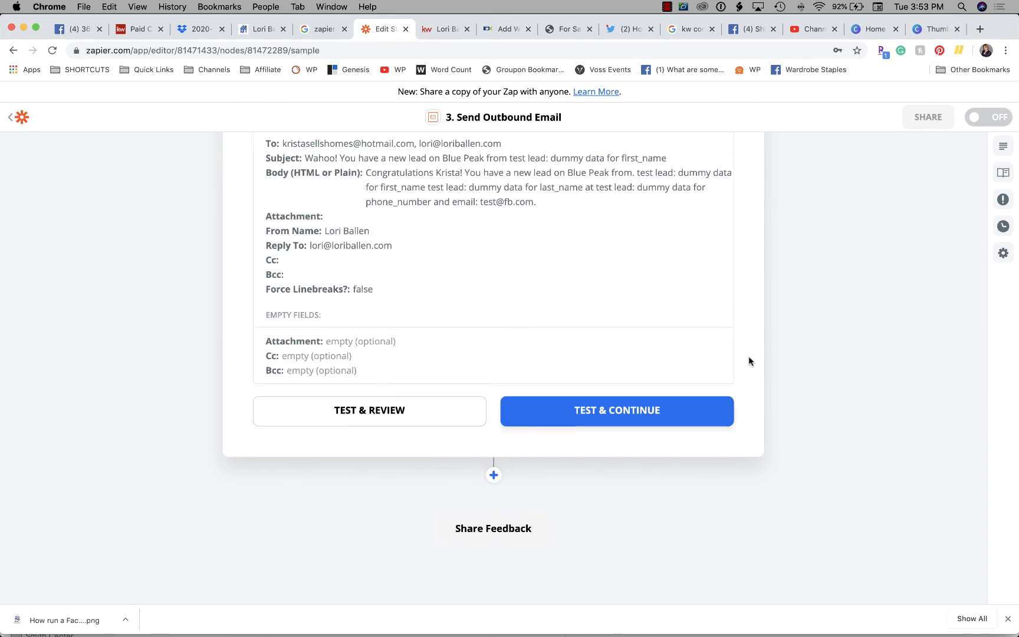
scroll(660, 279, up, 1)
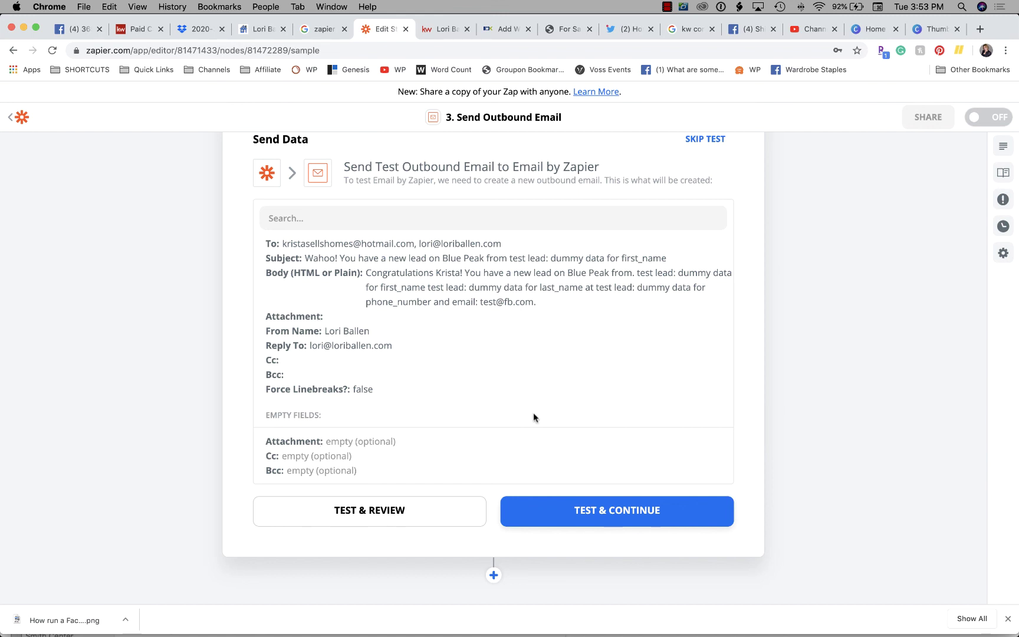
click(582, 511)
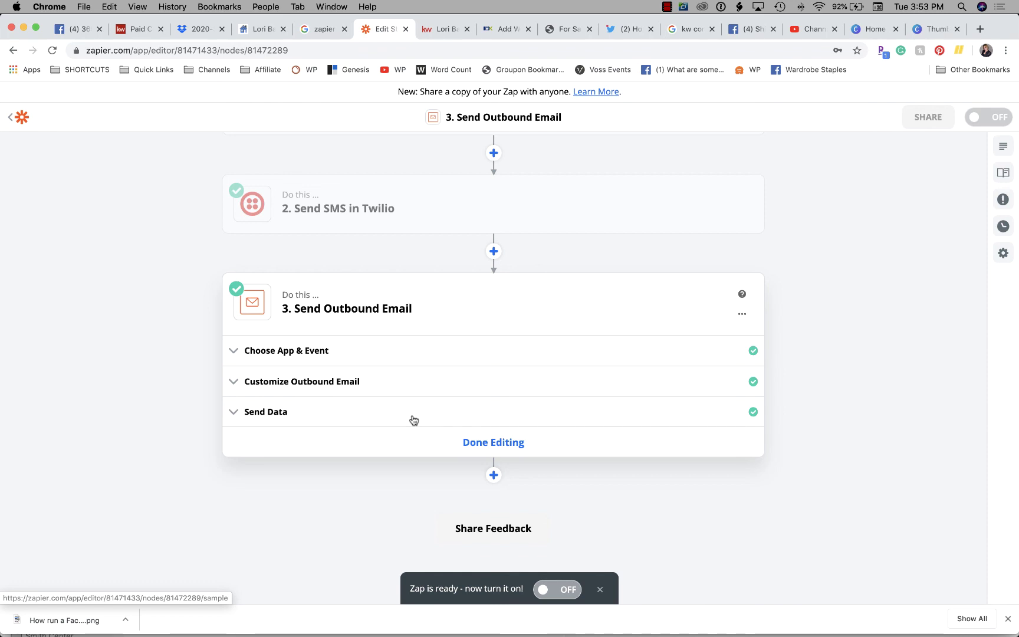
Leave the email step and name the Zap with the agent's first name plus 'Blue Peak'
click(505, 444)
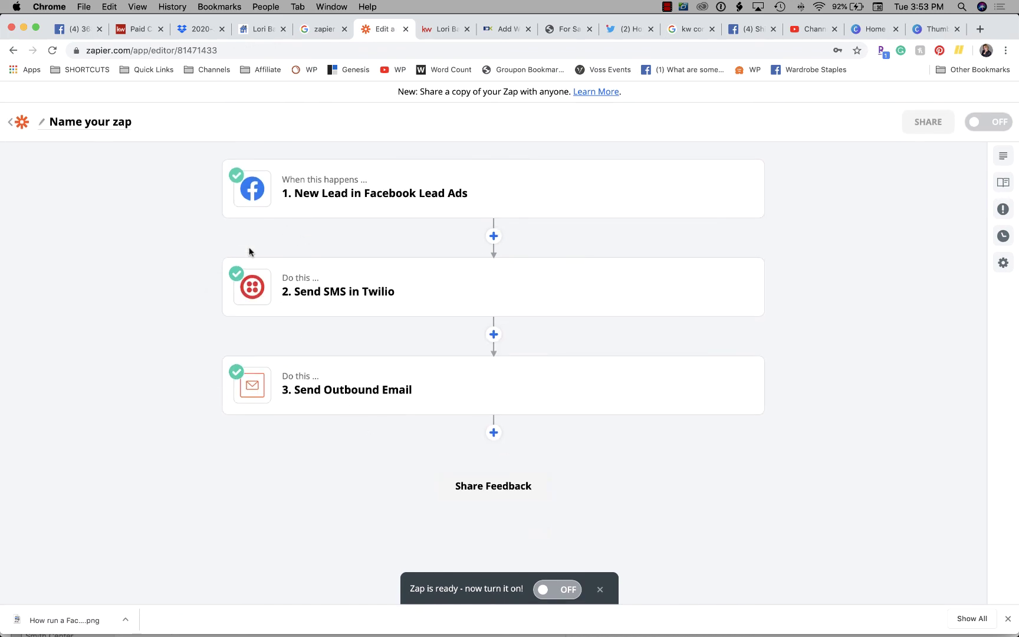
mouse_move(377, 207)
mouse_move(377, 303)
click(79, 124)
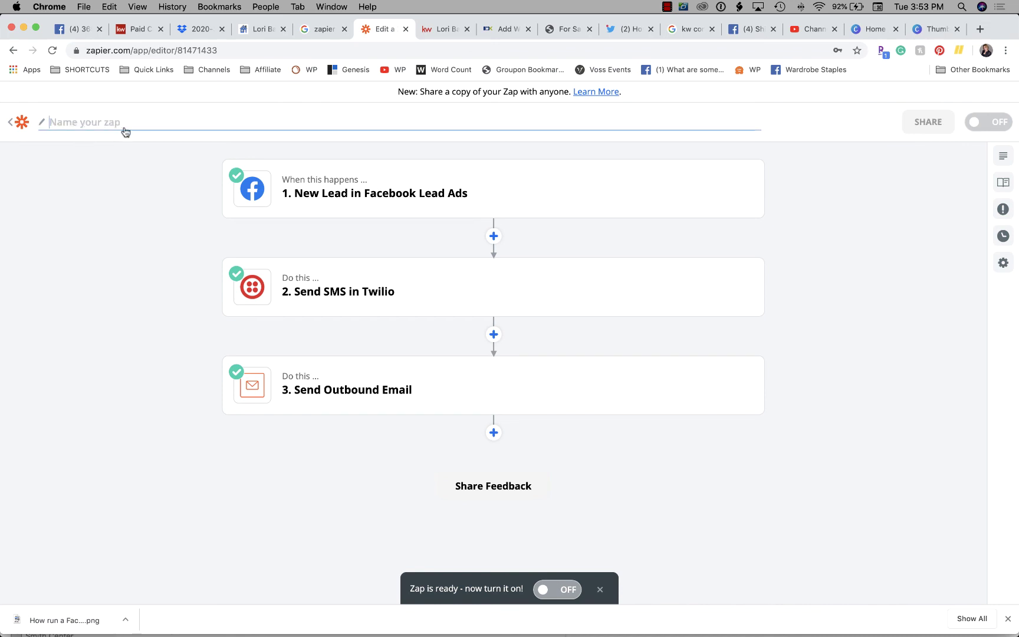
text(Krista Blue Peae)
key(BackSpace)
key(BackSpace)
text(ak)
click(95, 282)
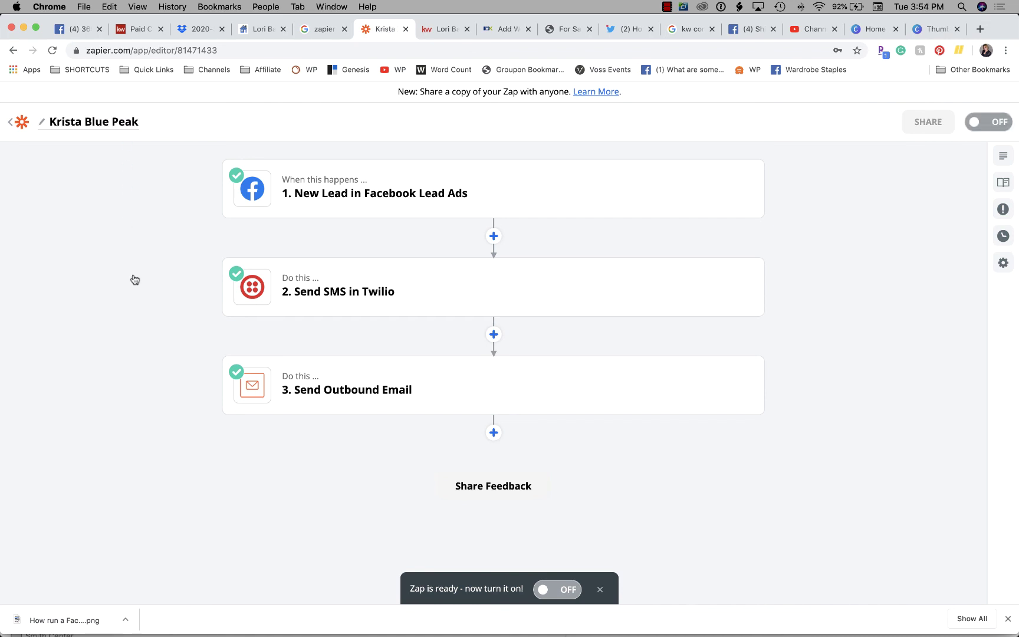
Switch the Zap from OFF to ON so it goes live
click(568, 591)
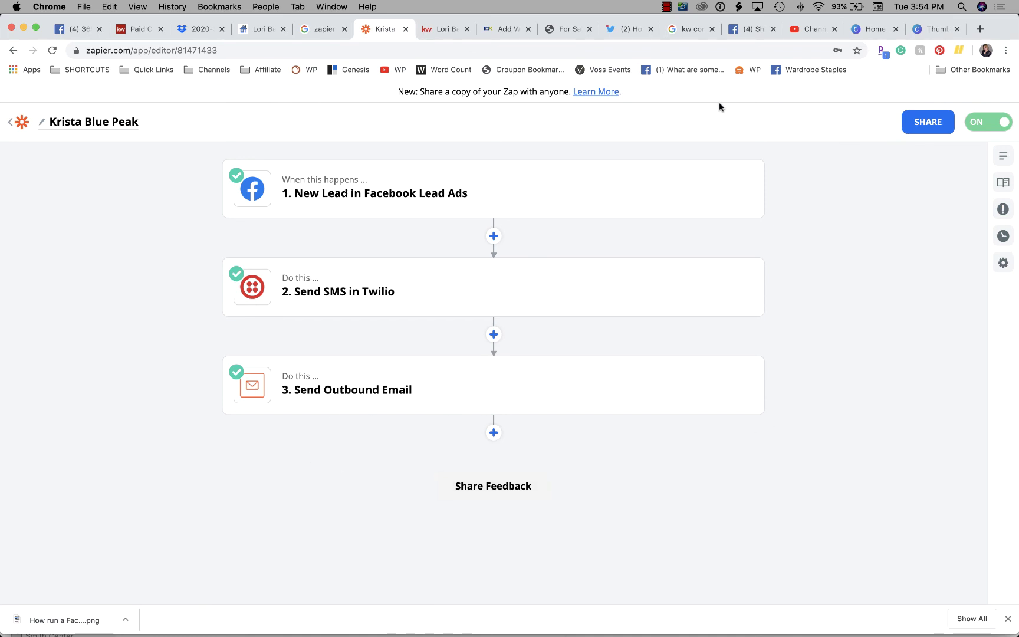
click(666, 7)
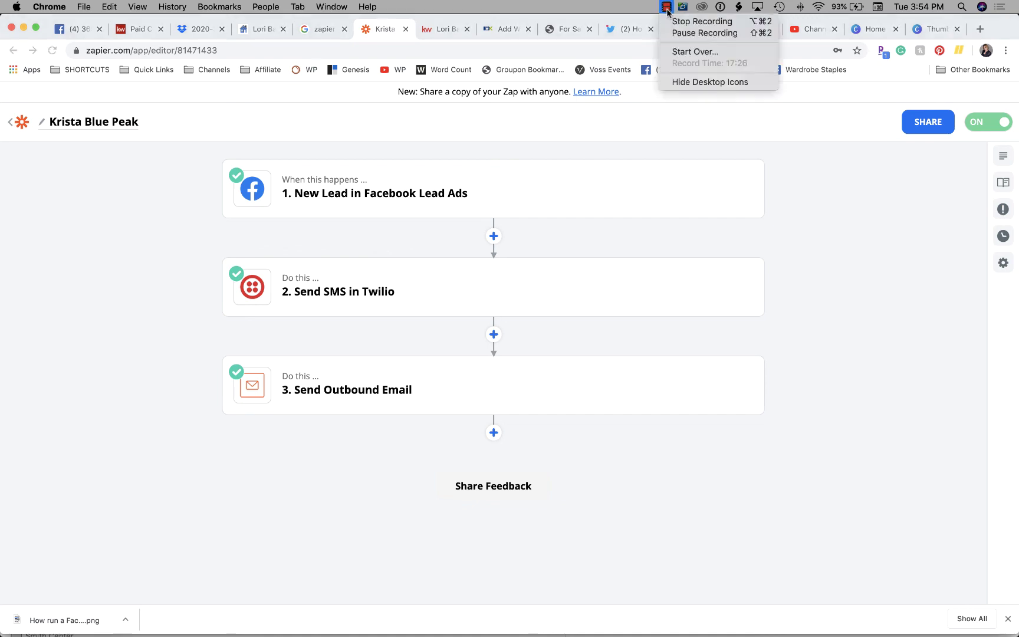